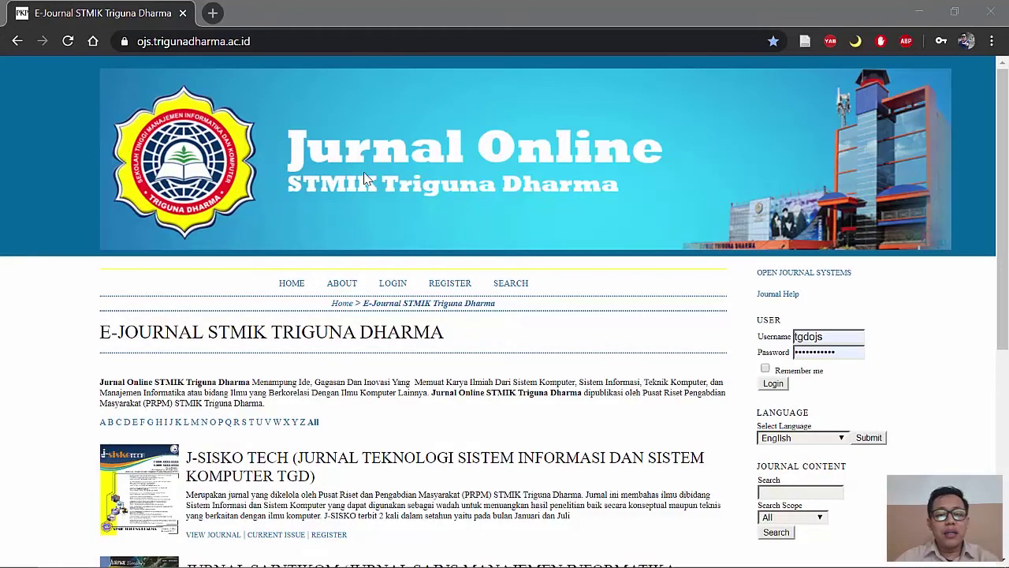
scroll(215, 343, down, 5)
scroll(156, 376, up, 4)
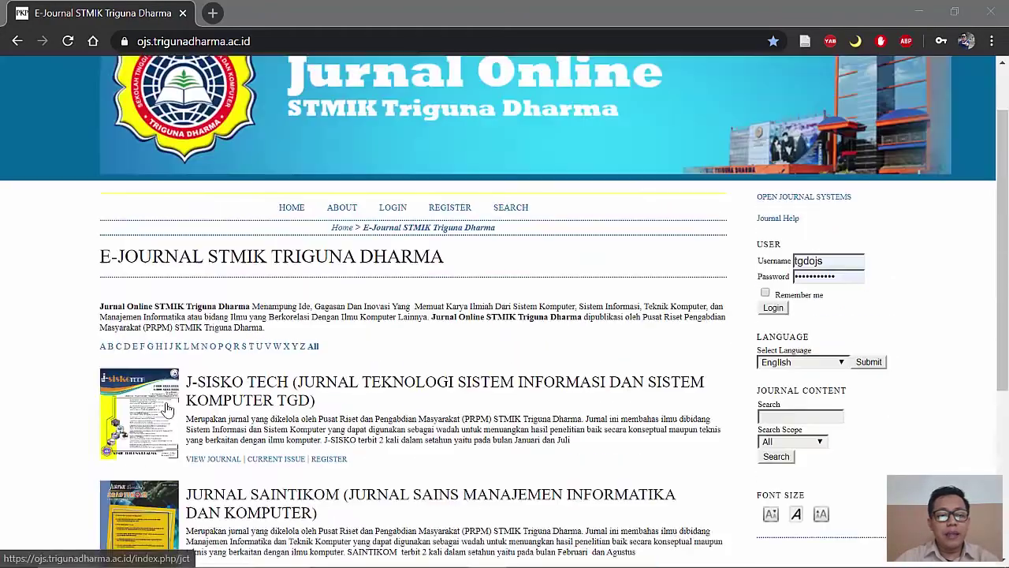
scroll(234, 359, down, 1)
scroll(234, 359, down, 2)
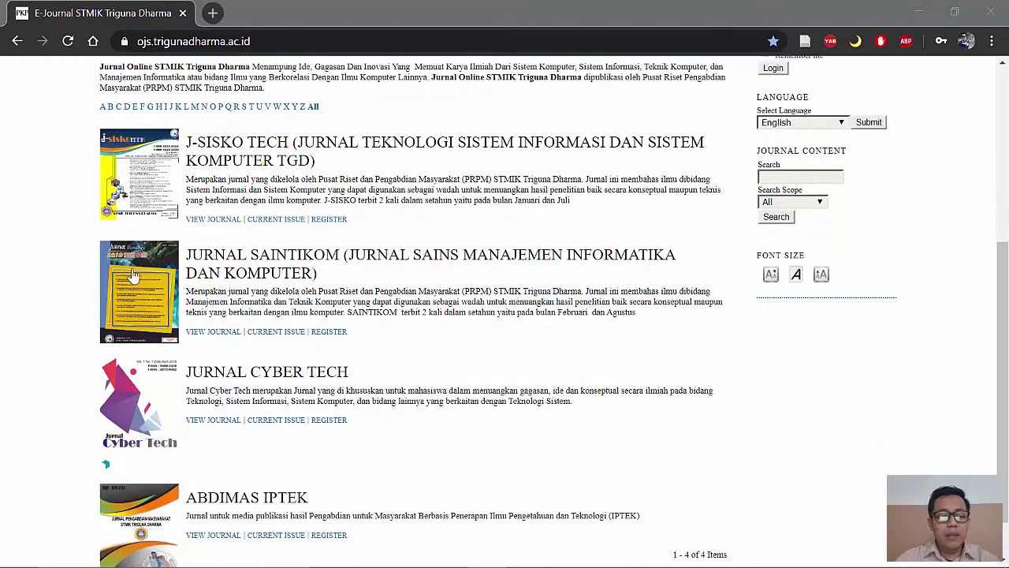
scroll(359, 292, up, 3)
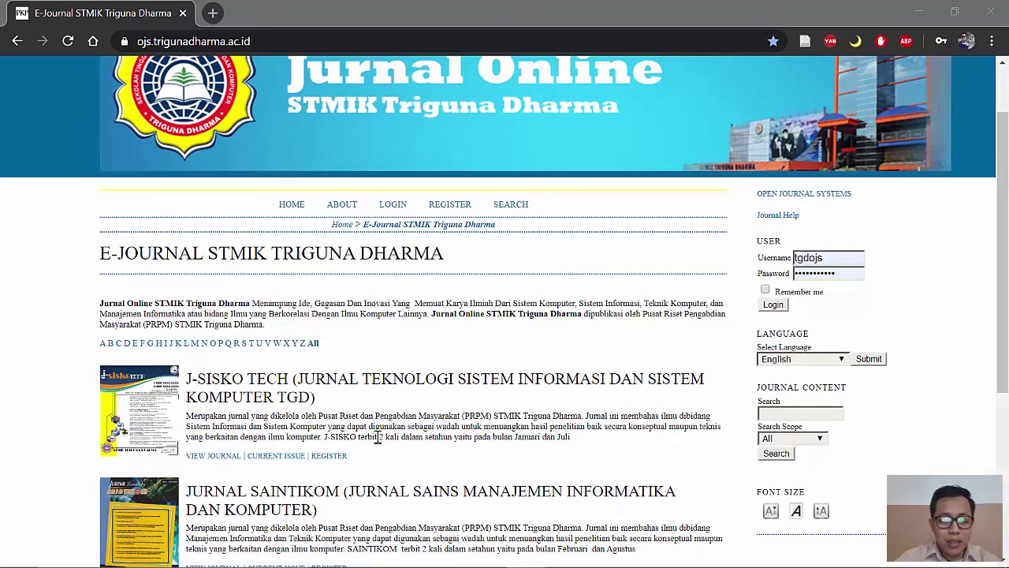
drag(376, 437, 393, 439)
click(520, 437)
scroll(564, 443, down, 3)
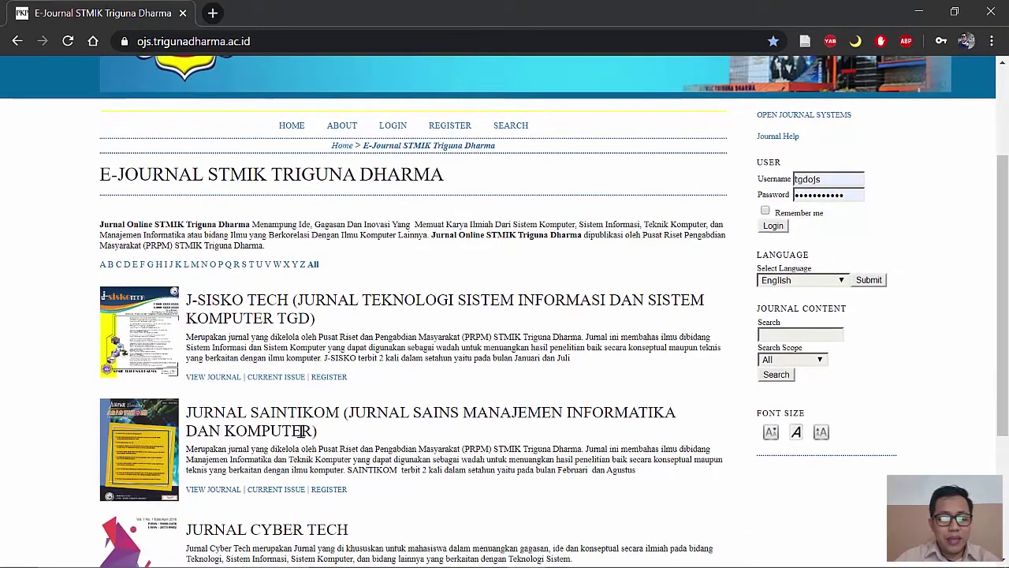
drag(424, 313, 441, 313)
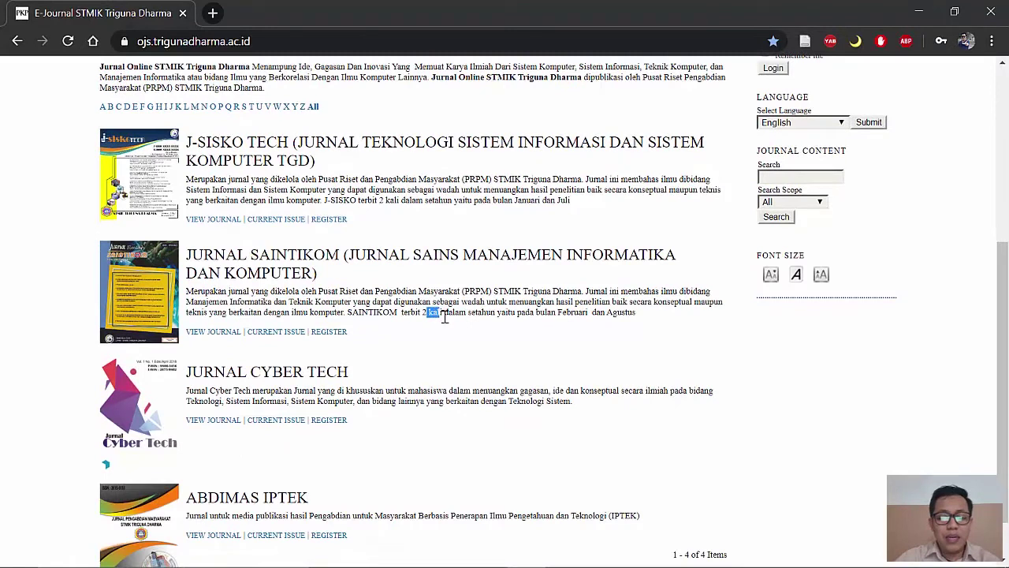
click(599, 313)
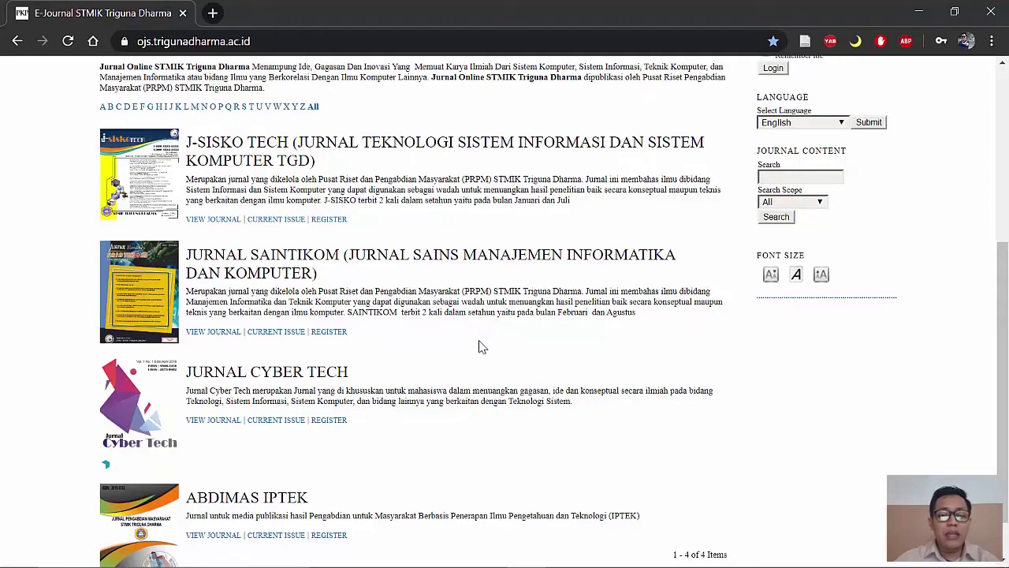
scroll(481, 347, up, 4)
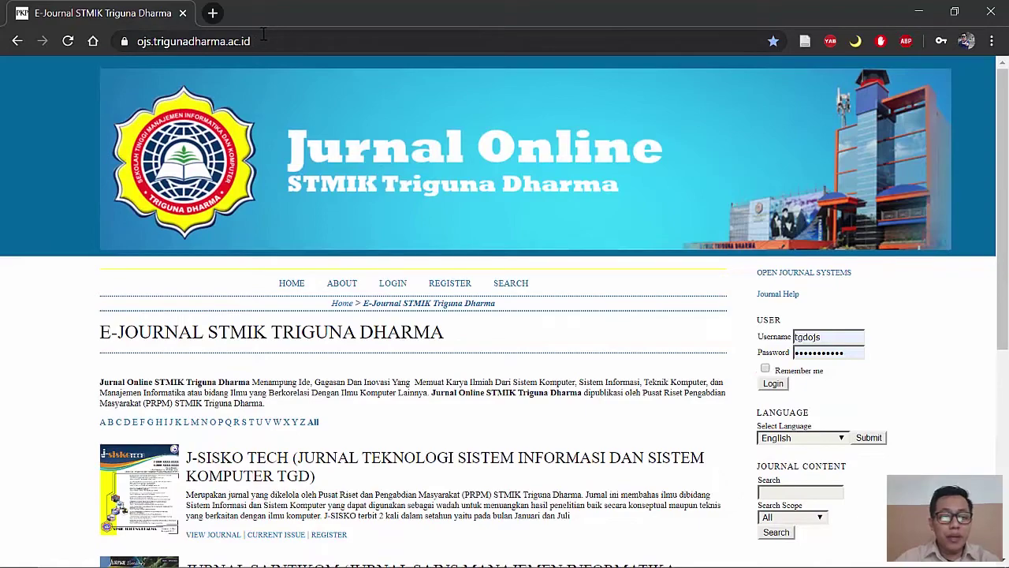
scroll(326, 286, down, 5)
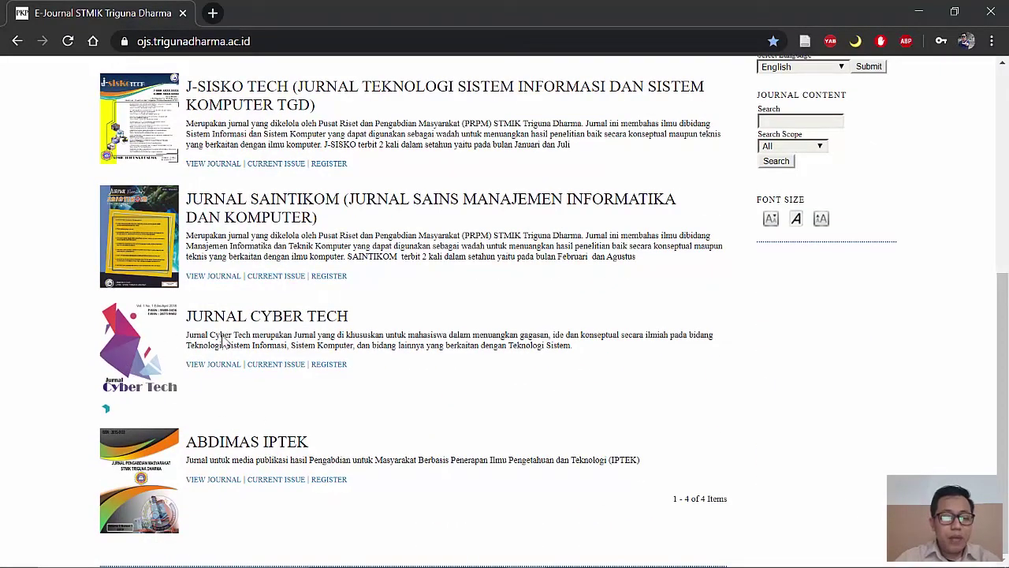
scroll(158, 211, up, 1)
scroll(158, 343, down, 1)
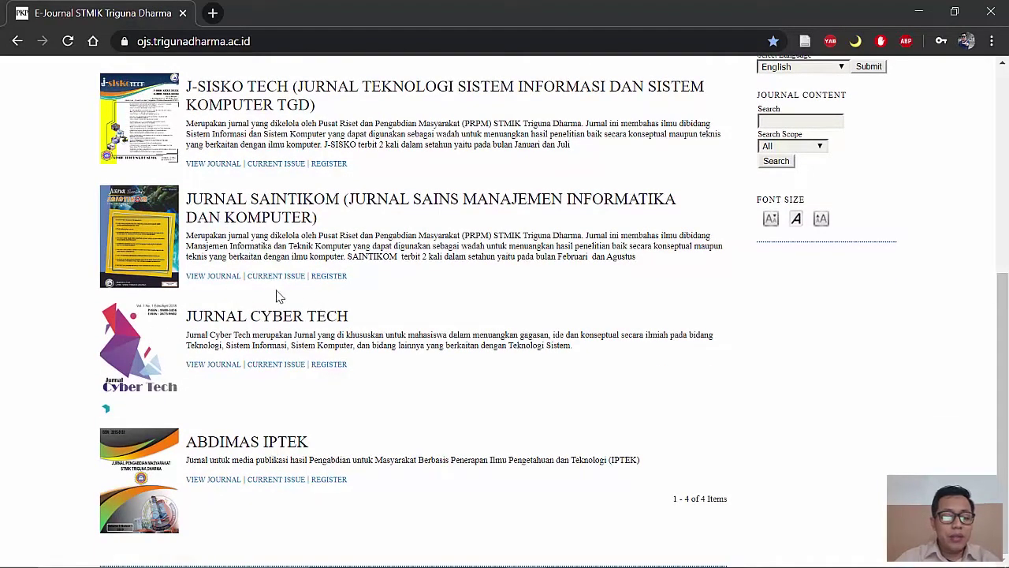
click(130, 347)
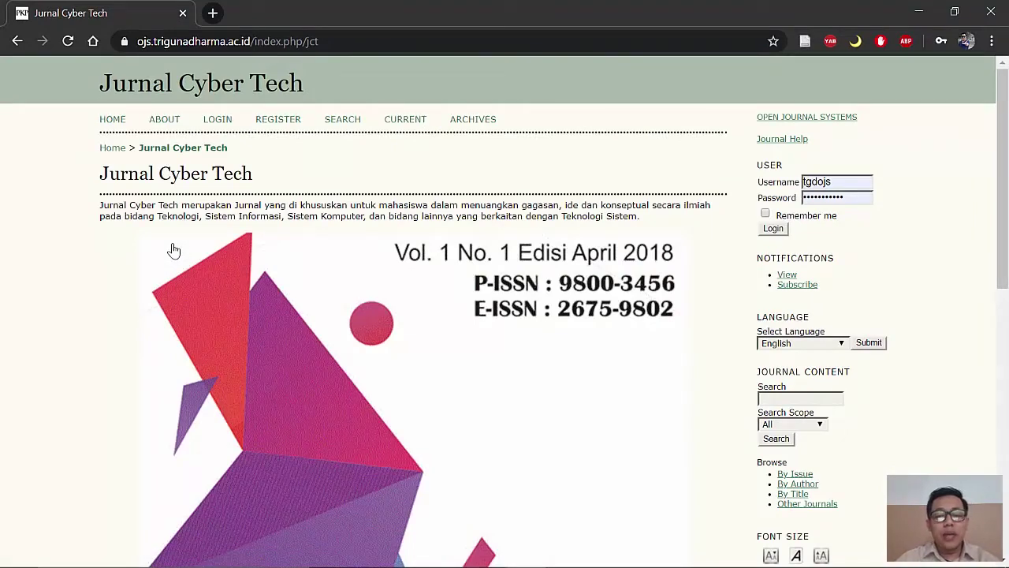
scroll(180, 260, down, 3)
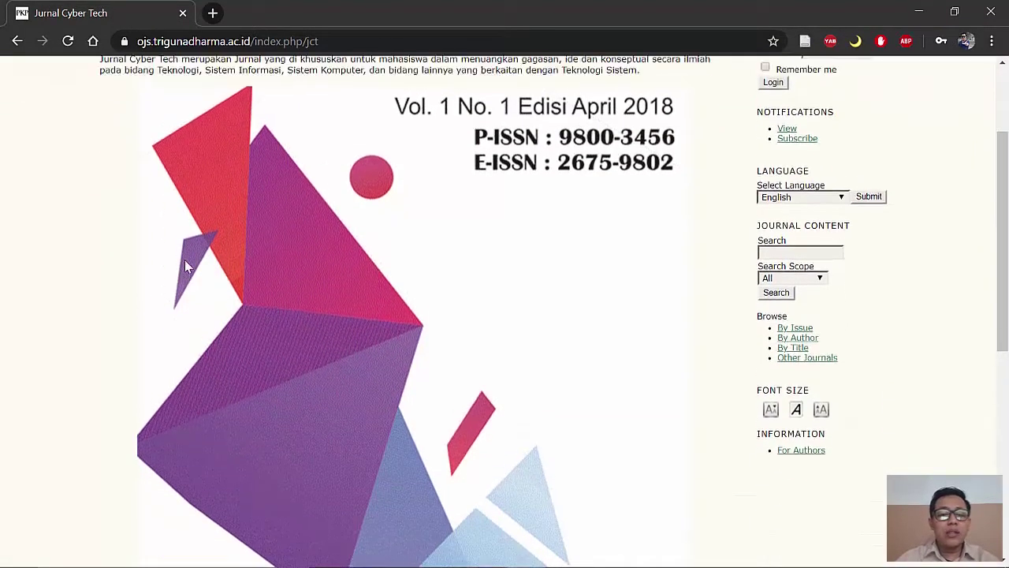
scroll(185, 265, up, 3)
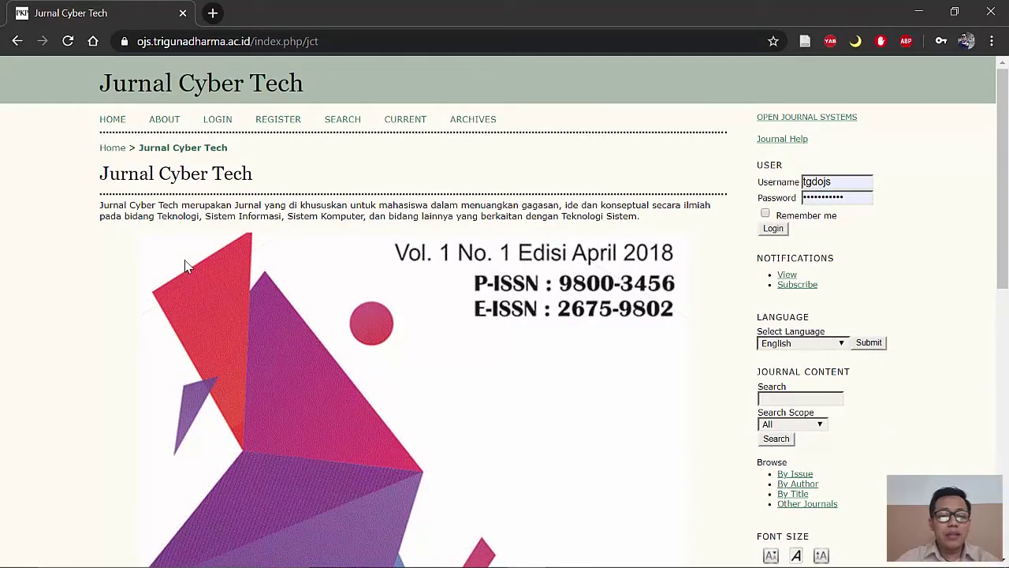
click(17, 41)
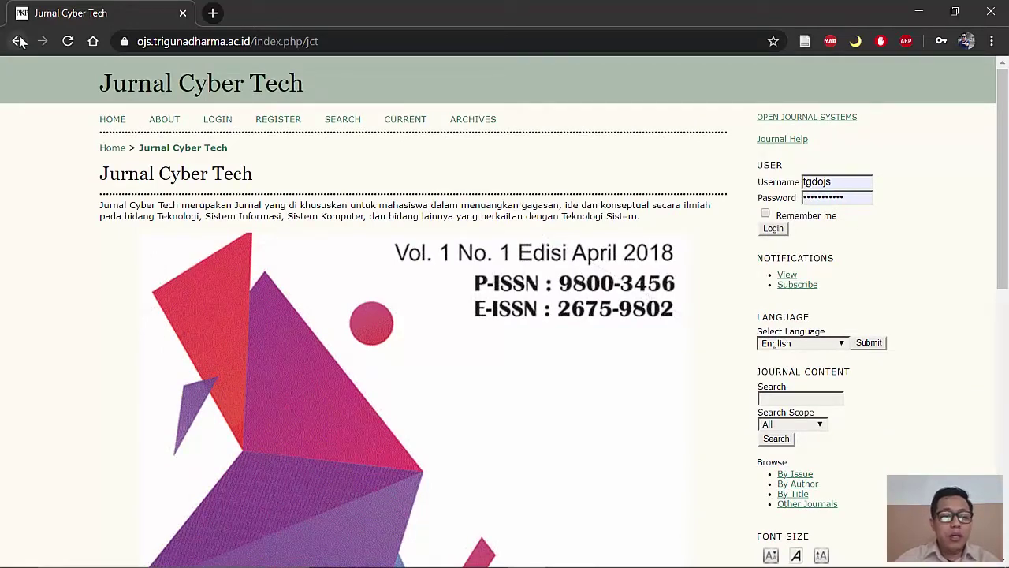
scroll(227, 244, down, 5)
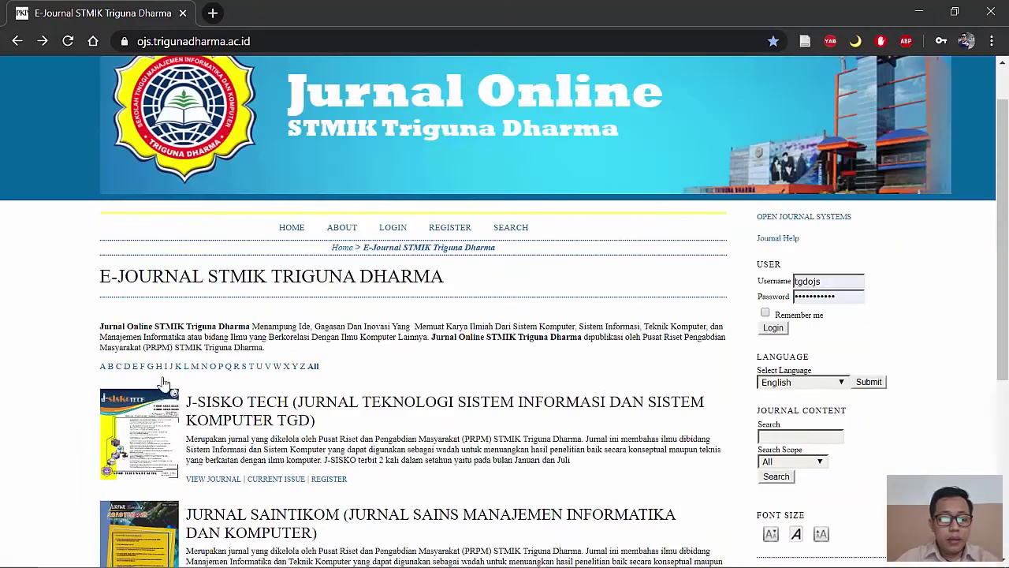
scroll(163, 385, down, 2)
Step: Open J-SISKO TECH, review its four 2018–2020 archive issues, then return to its home page
click(150, 272)
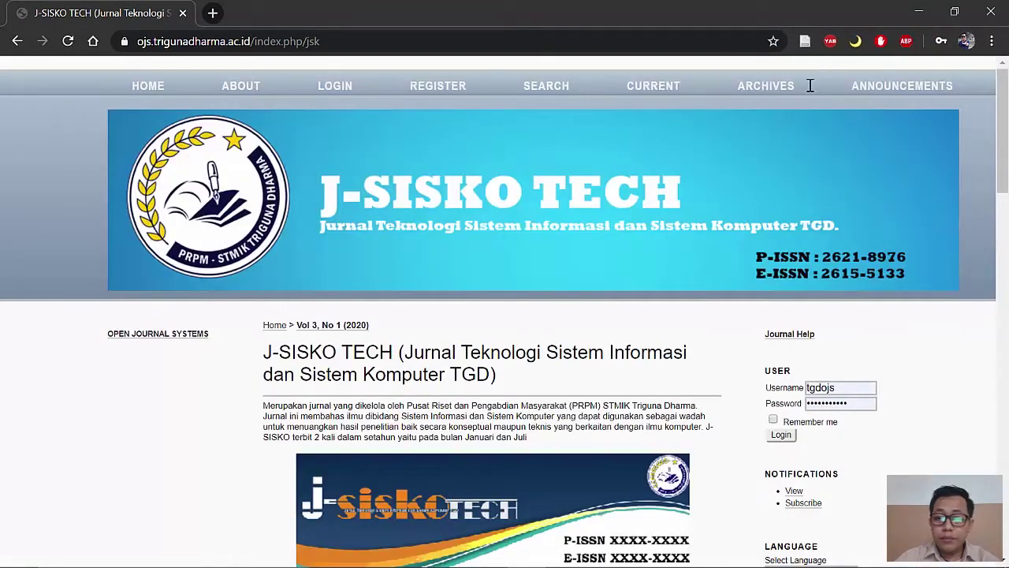
click(765, 85)
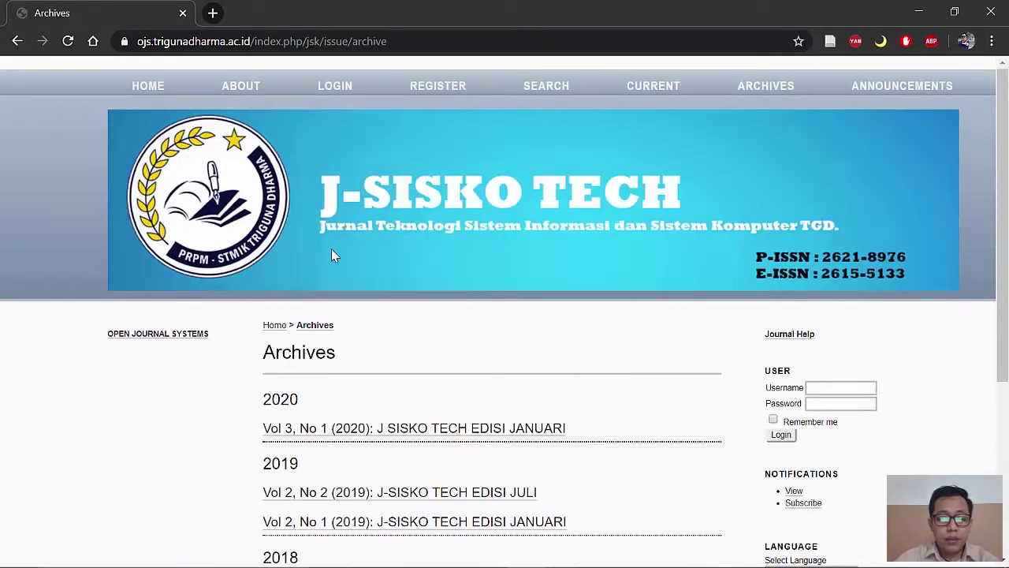
scroll(334, 251, down, 2)
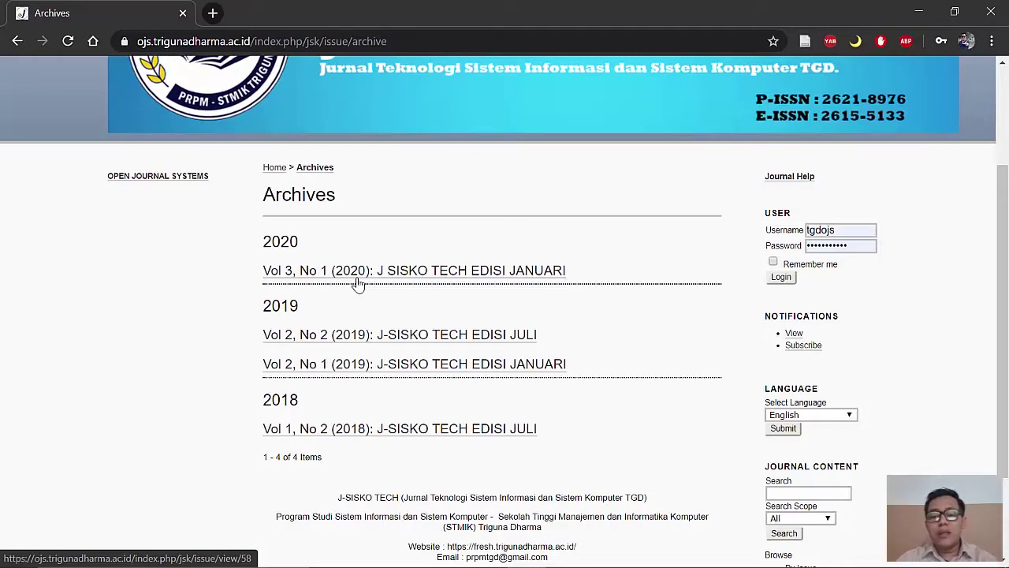
scroll(237, 189, up, 2)
click(18, 41)
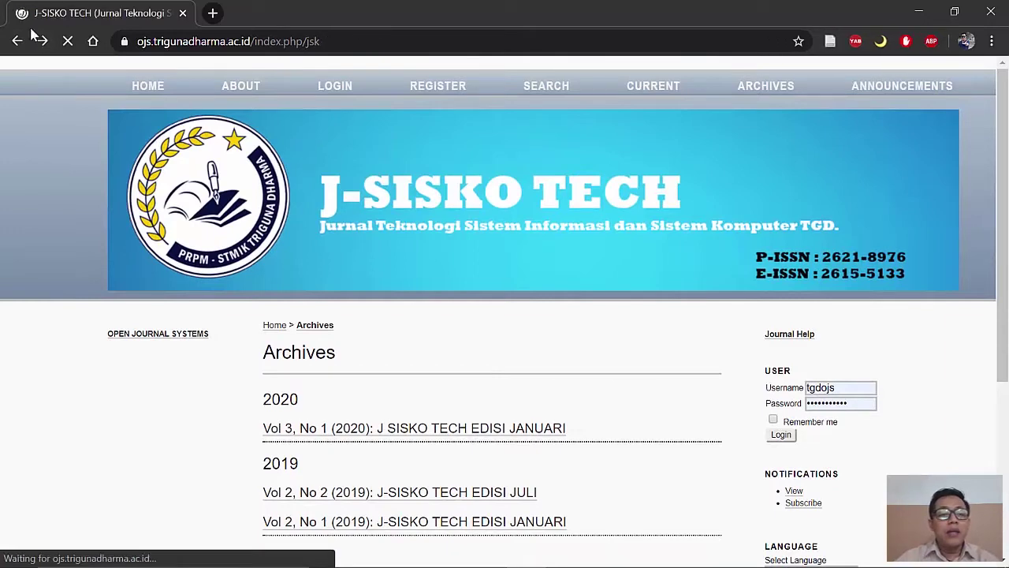
Step: Return to the journal portal and open Jurnal Cyber Tech's registration page
click(16, 40)
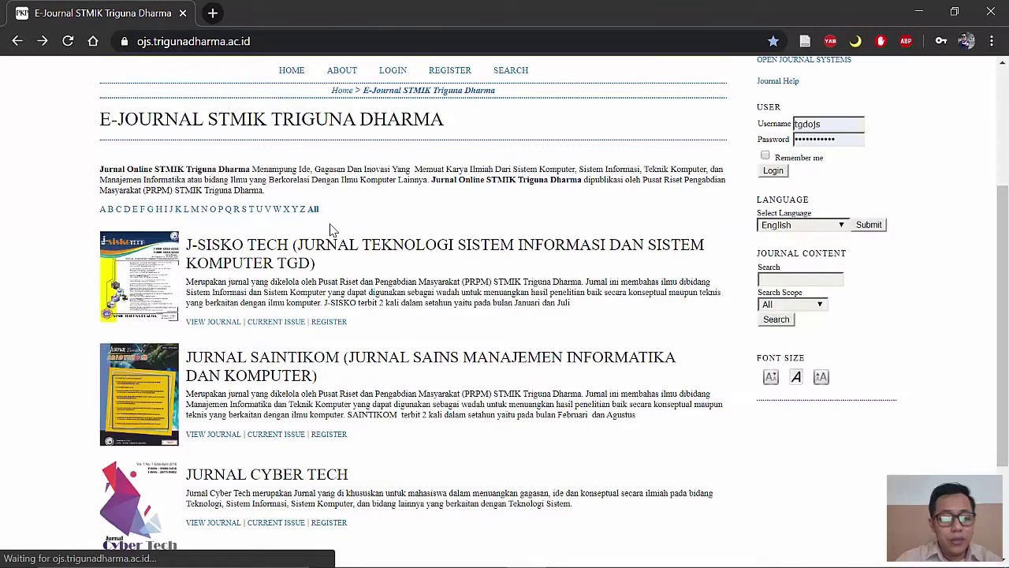
scroll(331, 225, down, 2)
click(143, 354)
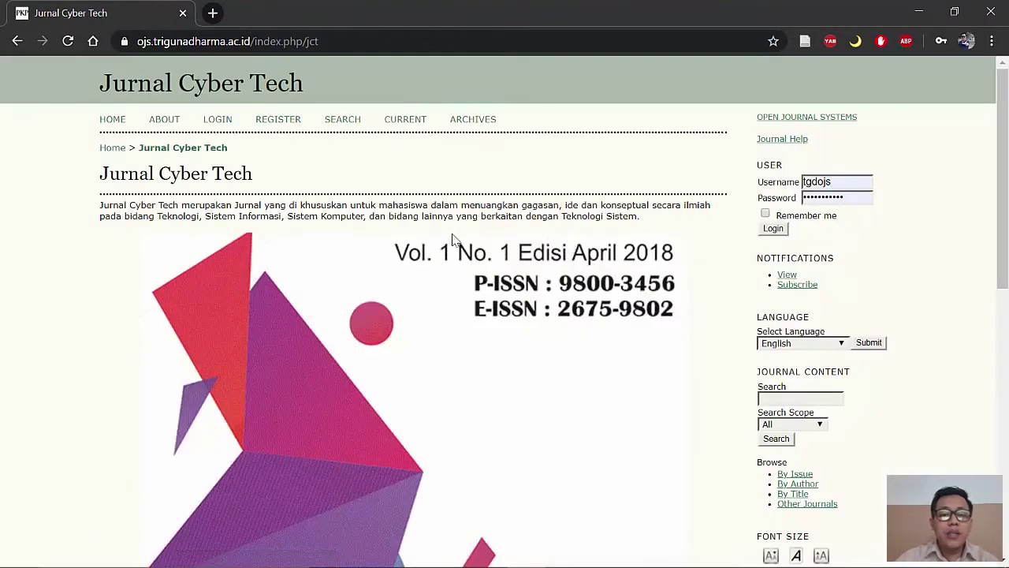
click(279, 119)
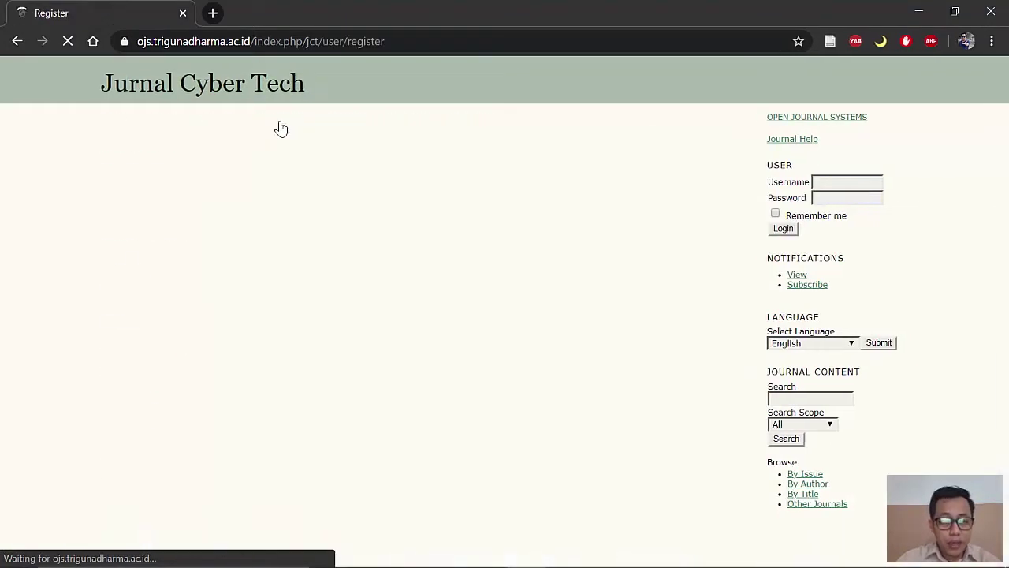
Step: Enter a username and type the account password in both password fields
click(268, 289)
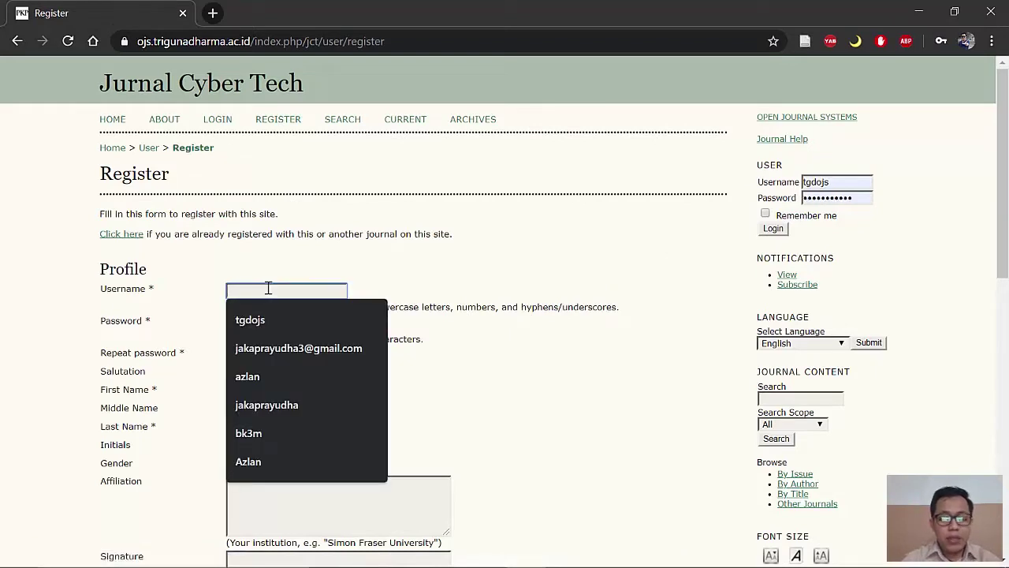
text(jaka)
key(Tab)
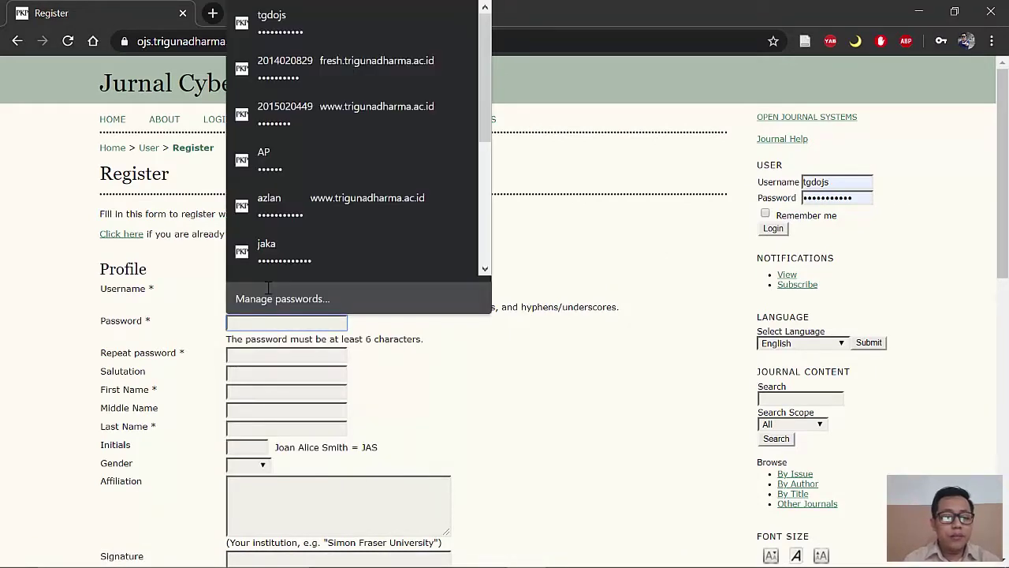
click(417, 342)
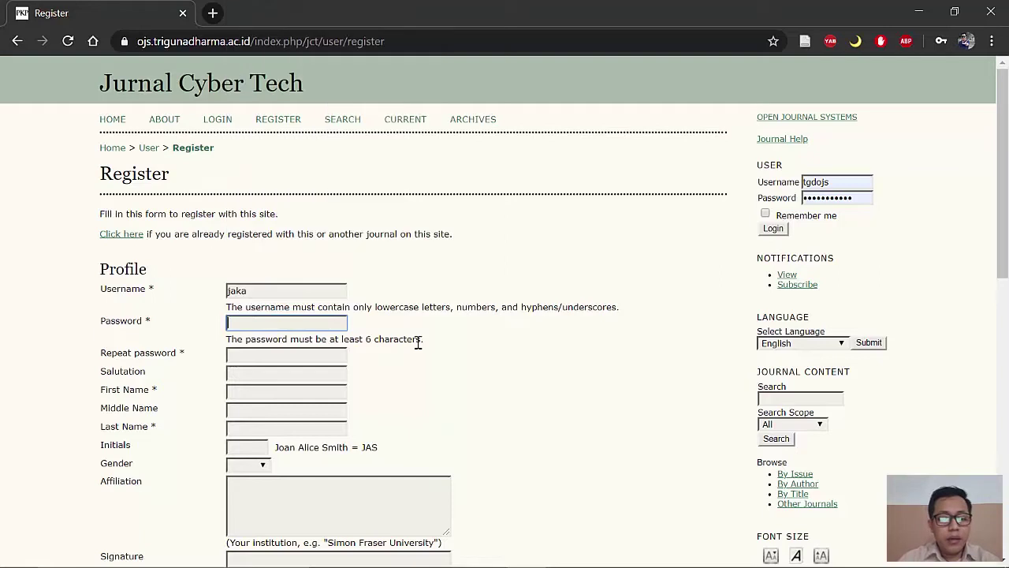
click(326, 321)
text(j)
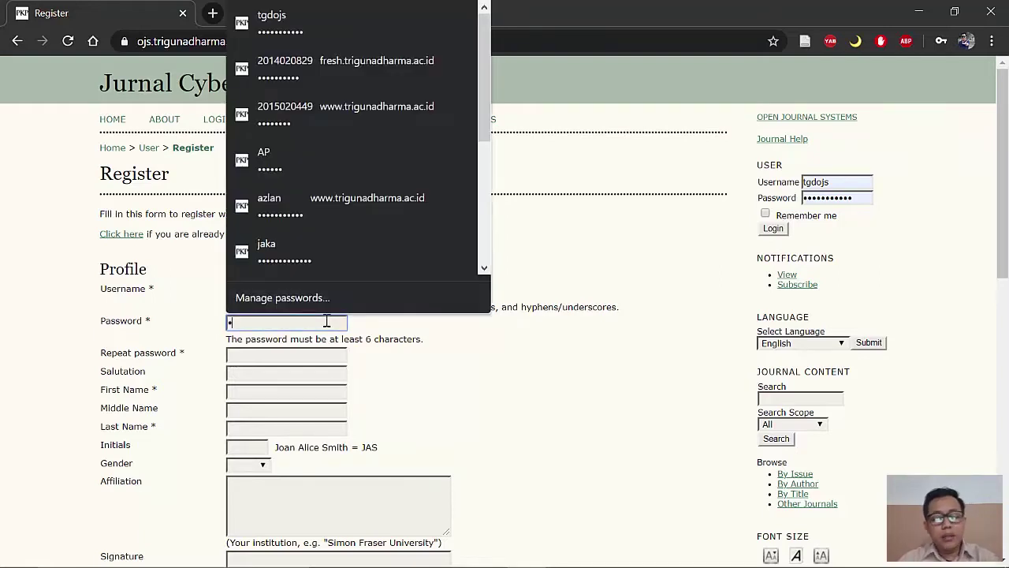
text(•••••••)
click(324, 361)
text(••••••)
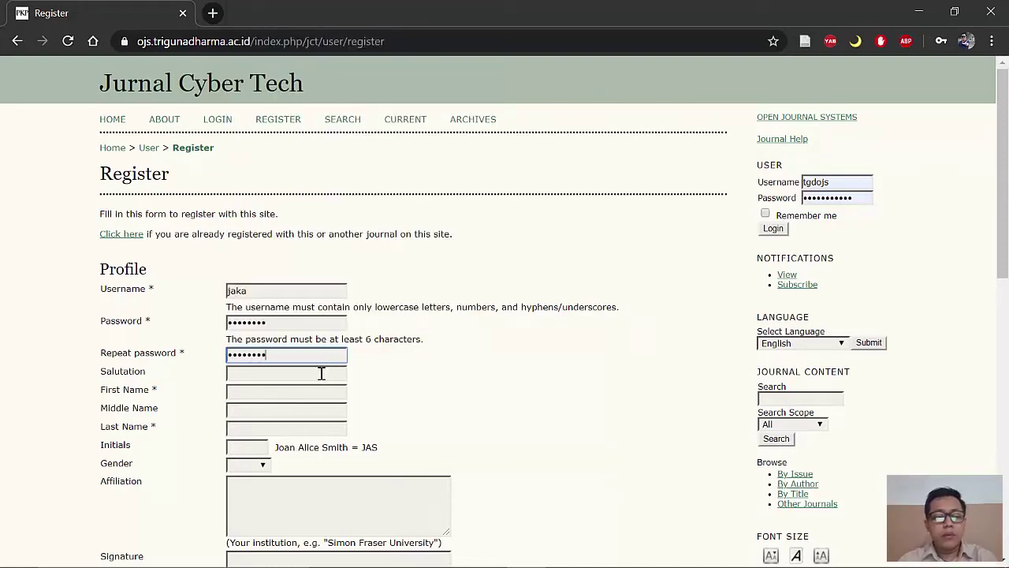
text(••)
Step: Leave Salutation blank and enter the registrant's first and last name
click(317, 373)
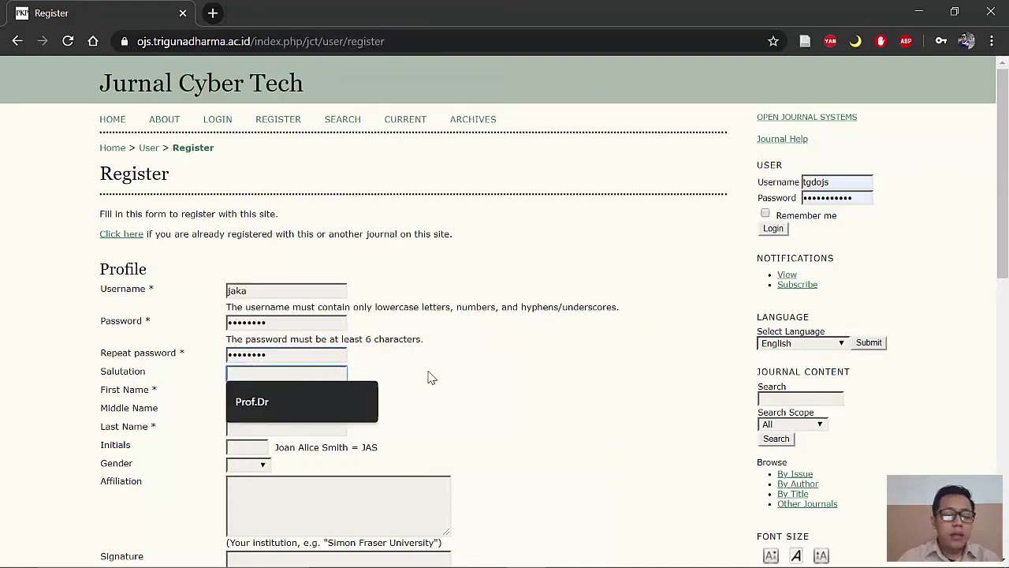
click(431, 377)
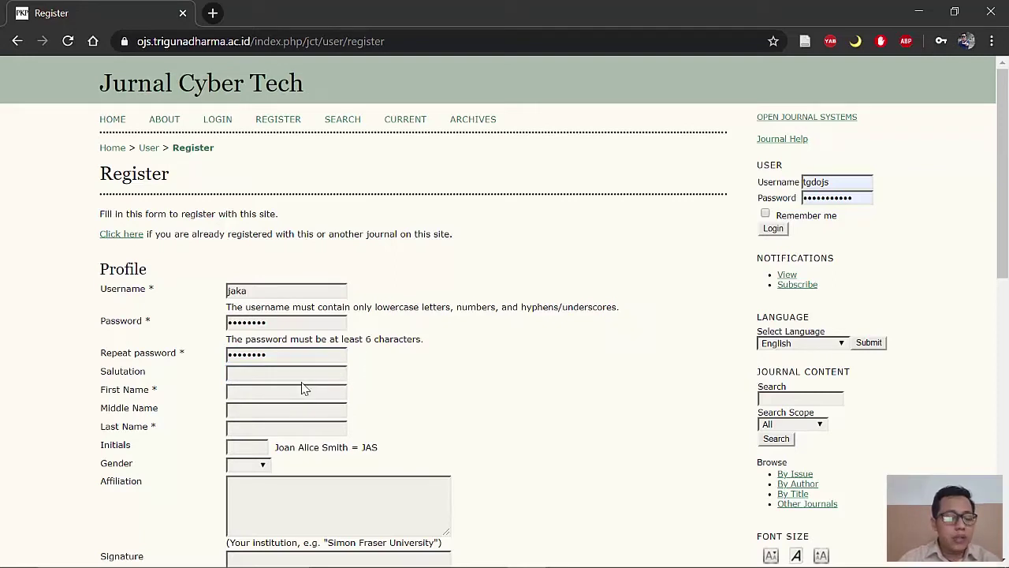
click(246, 387)
key(Tab)
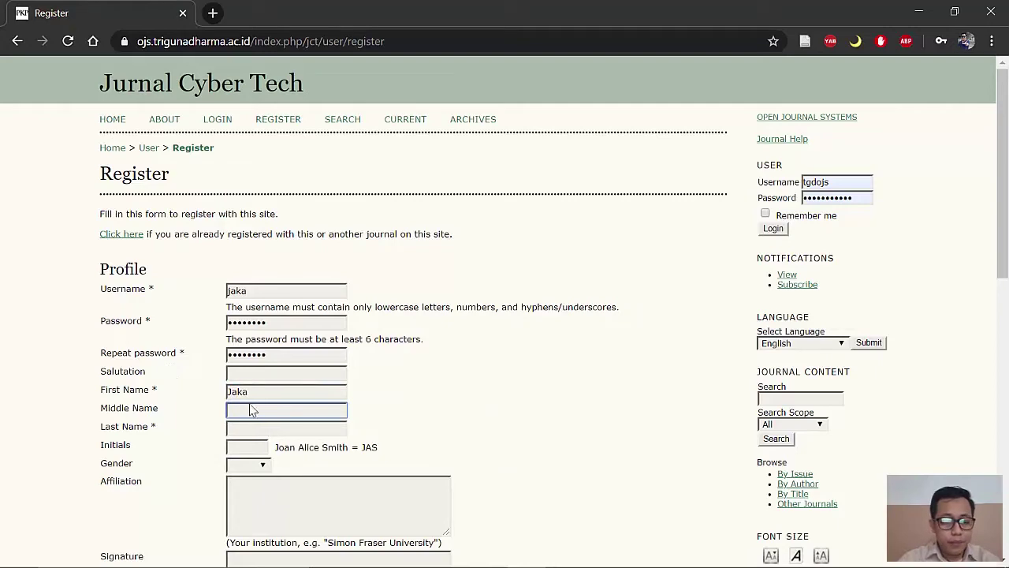
click(245, 426)
text(Pra)
key(Down)
key(Return)
Step: Fill in the initials, gender M and affiliation STMIK Triguna Dharma
scroll(389, 415, down, 1)
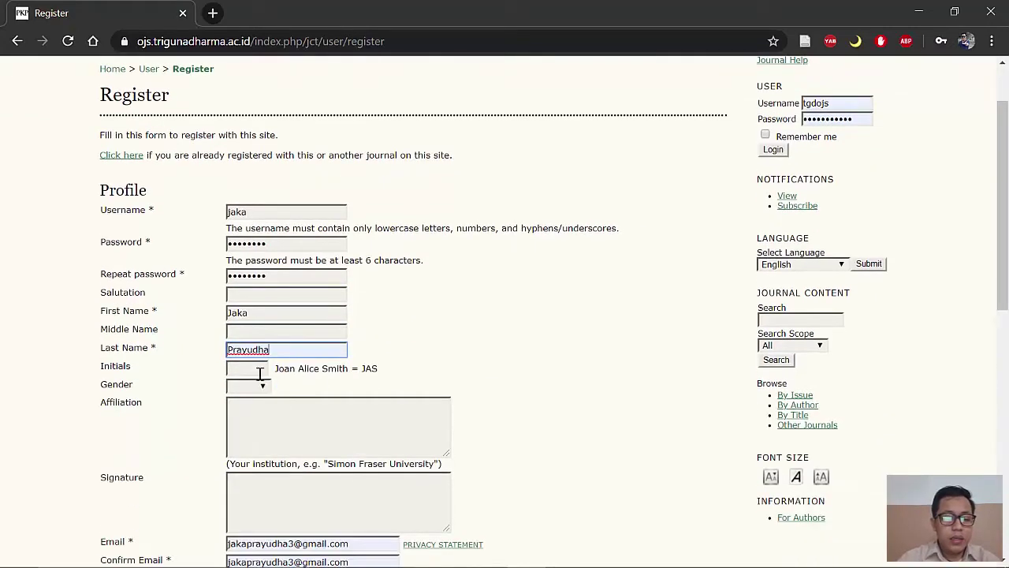
click(257, 366)
text(JP)
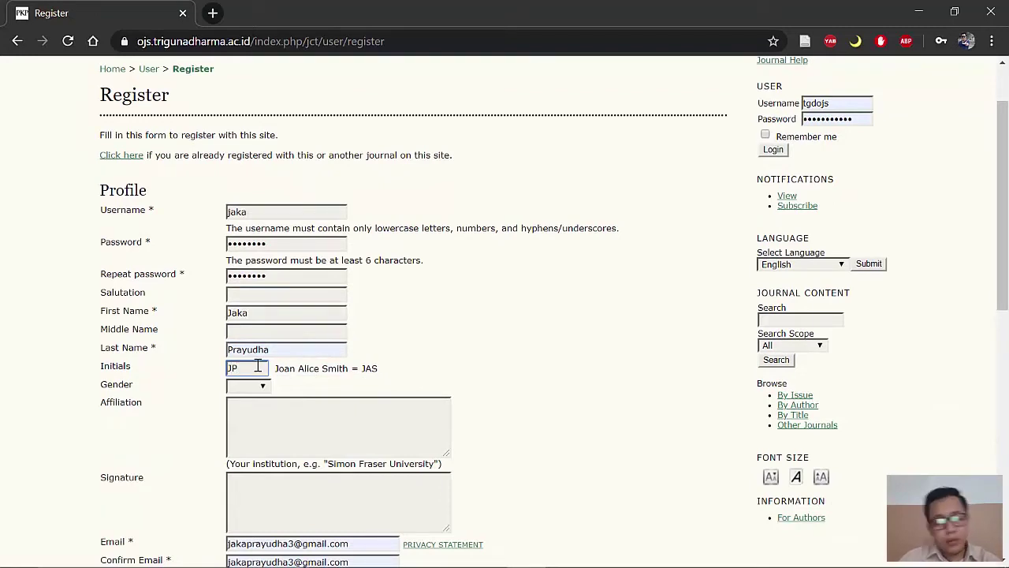
click(265, 388)
click(264, 410)
click(290, 412)
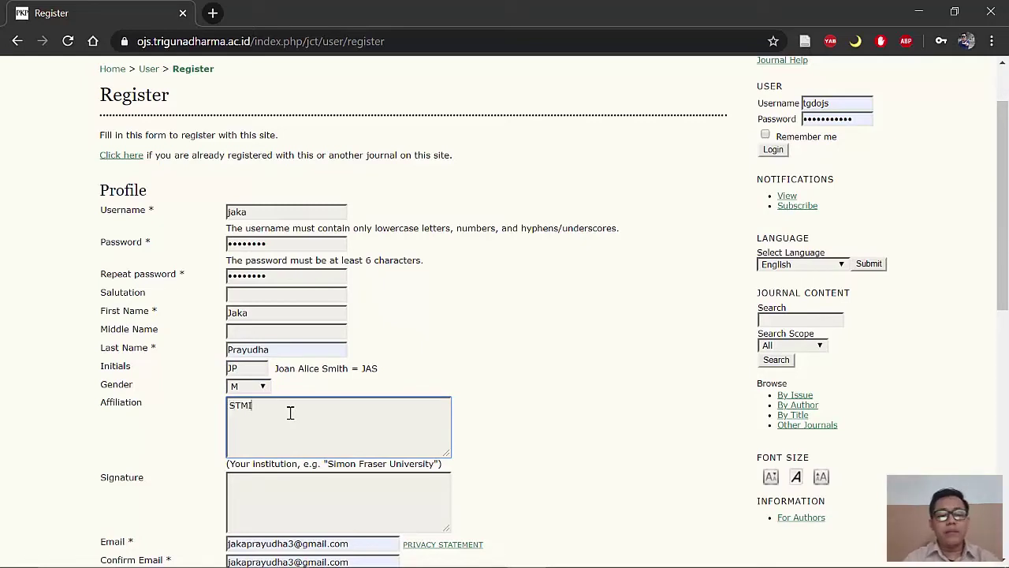
text(STMIK Triguna Dharma)
Step: Scroll down to the form's Working Languages and Register as Author options
scroll(394, 402, down, 3)
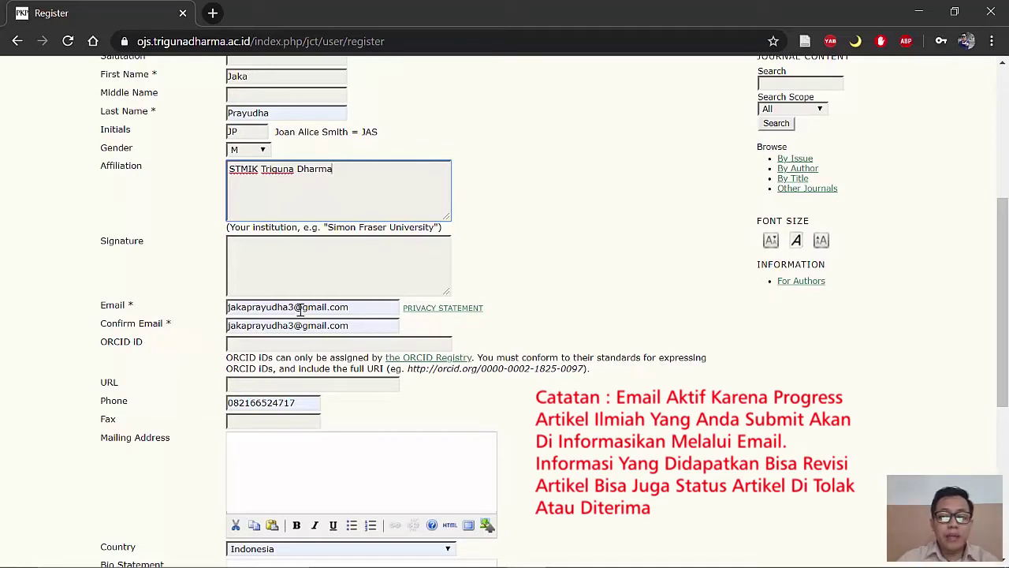
scroll(286, 386, down, 1)
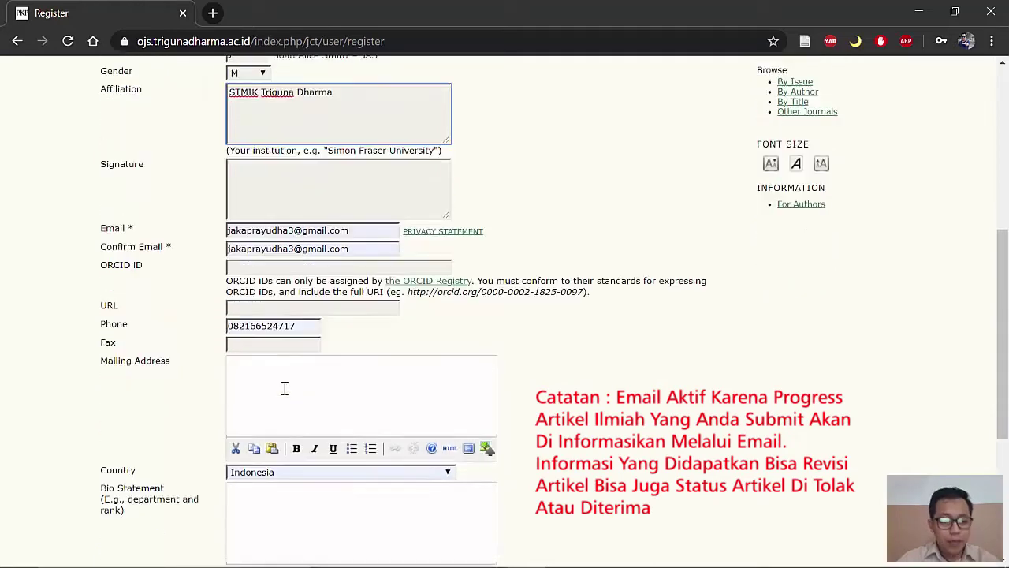
scroll(302, 329, down, 2)
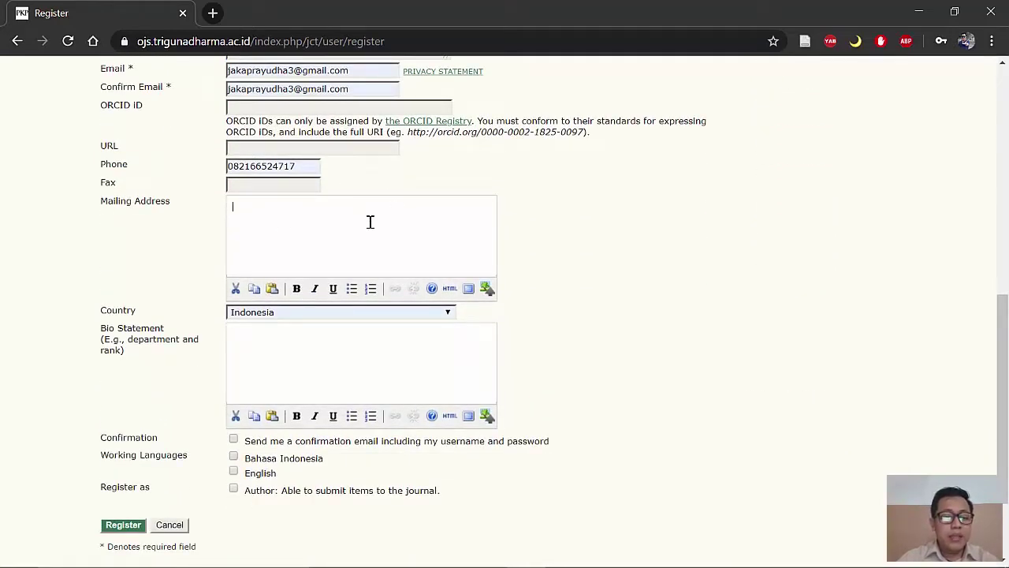
scroll(339, 205, down, 1)
scroll(350, 261, down, 1)
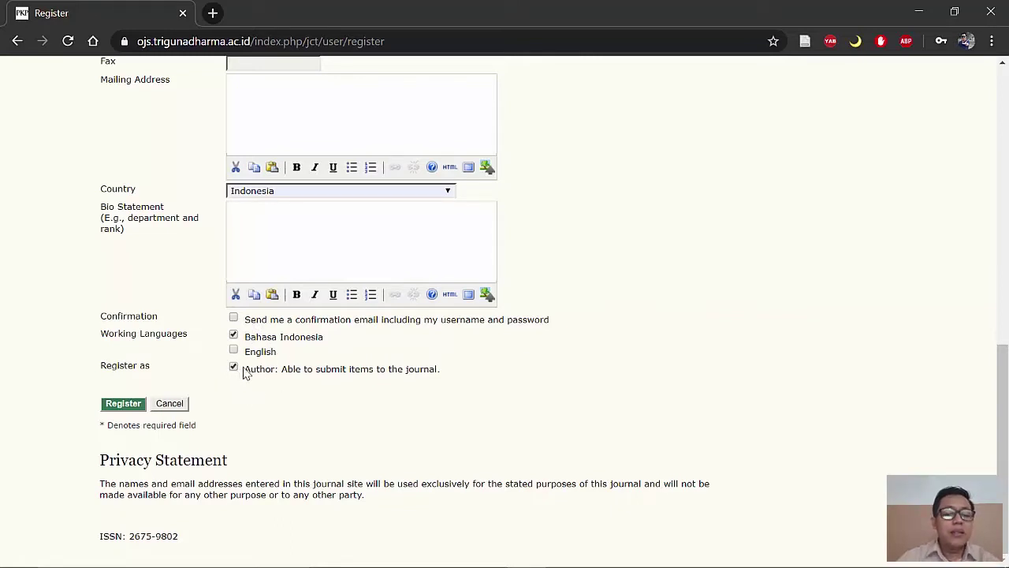
Step: Submit the form, then replace the in-use address in Email and Confirm Email with a new one
click(124, 404)
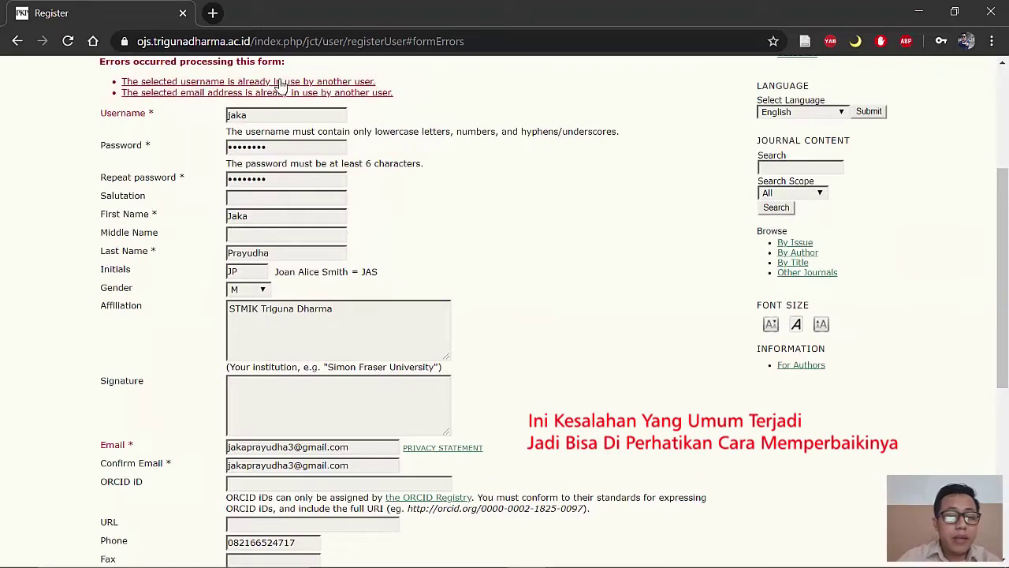
click(281, 94)
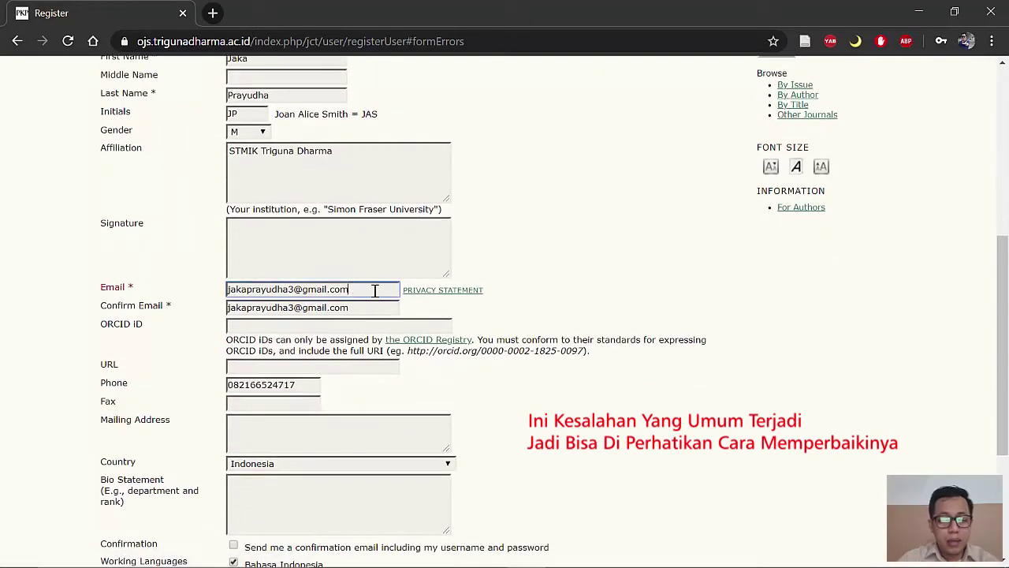
key(End)
key(ctrl+shift+Left)
key(ctrl+shift+Left)
key(ctrl+shift+Left)
key(ctrl+shift+Left)
key(ctrl+shift+Left)
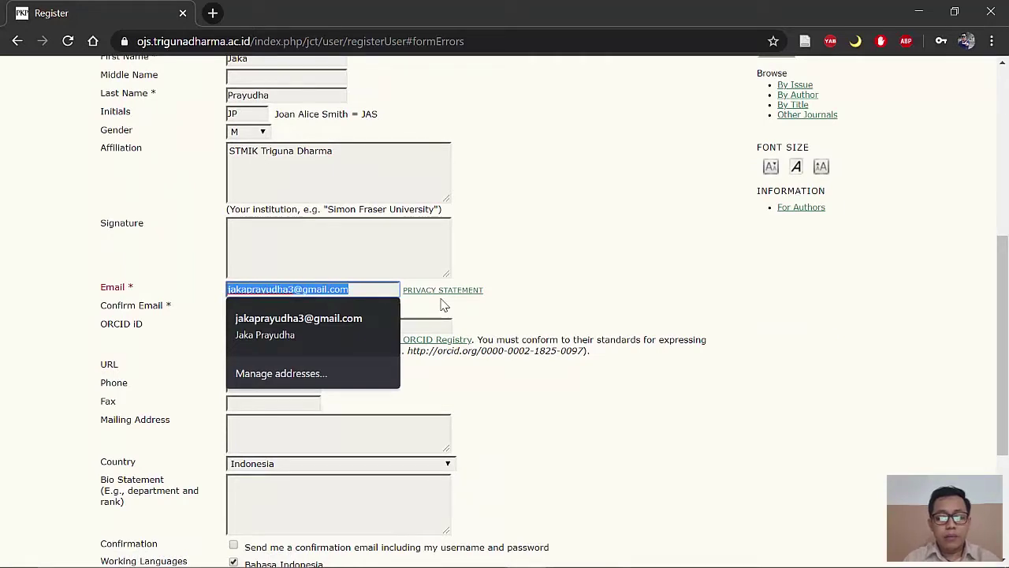
key(ctrl+a)
drag(363, 307, 191, 312)
key(ctrl+v)
Step: Lengthen the already-taken username and resubmit the registration
scroll(278, 294, up, 2)
scroll(277, 294, up, 1)
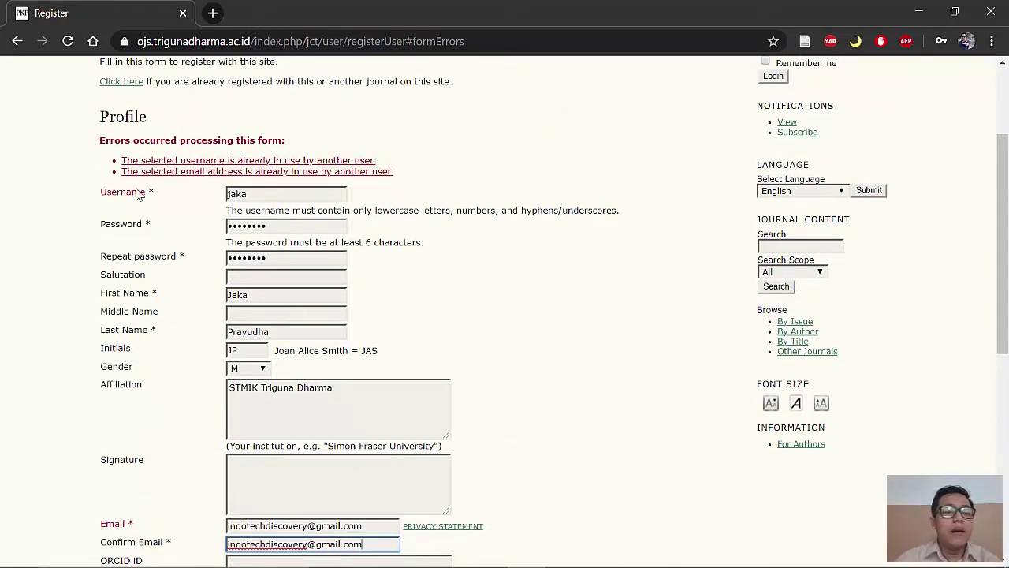
click(264, 193)
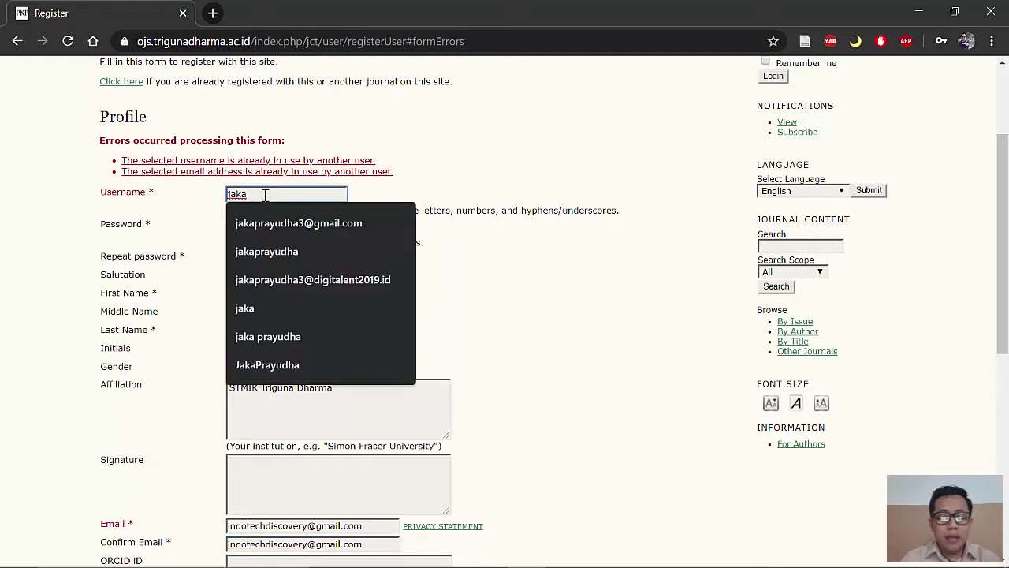
click(536, 286)
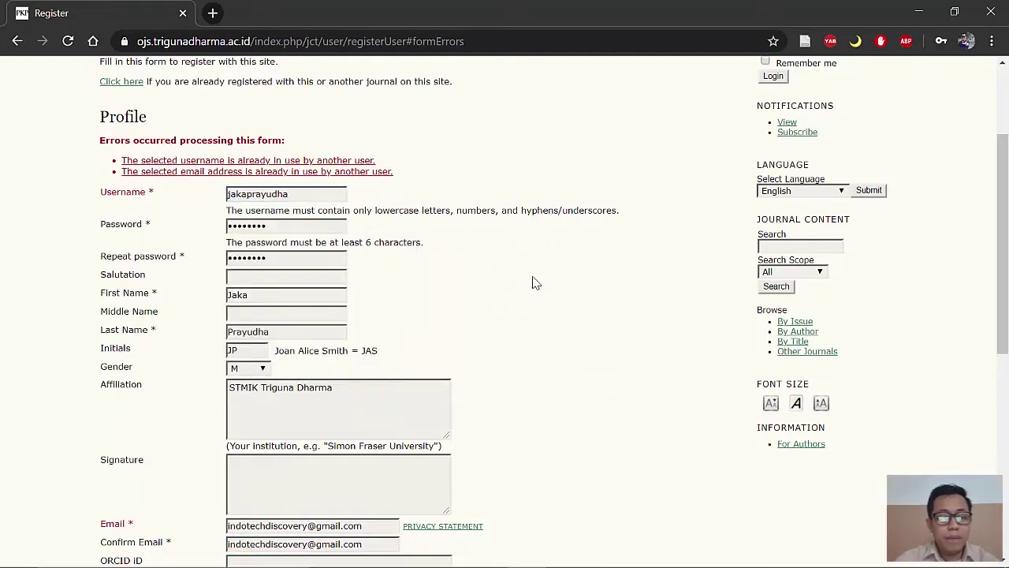
scroll(525, 310, down, 6)
click(130, 405)
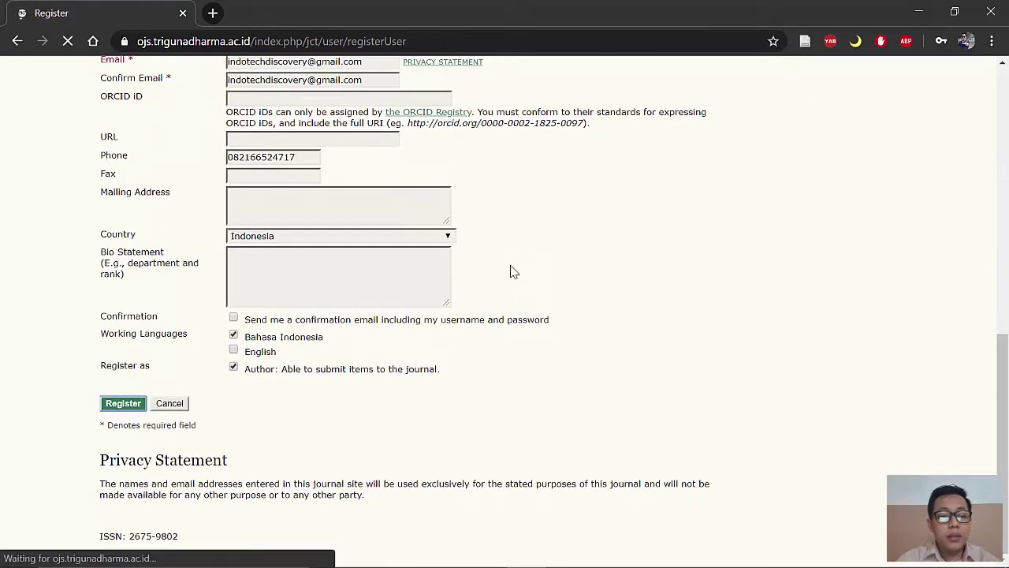
Step: Replace the rejected username with a shorter unique one and submit the registration again
scroll(474, 262, up, 2)
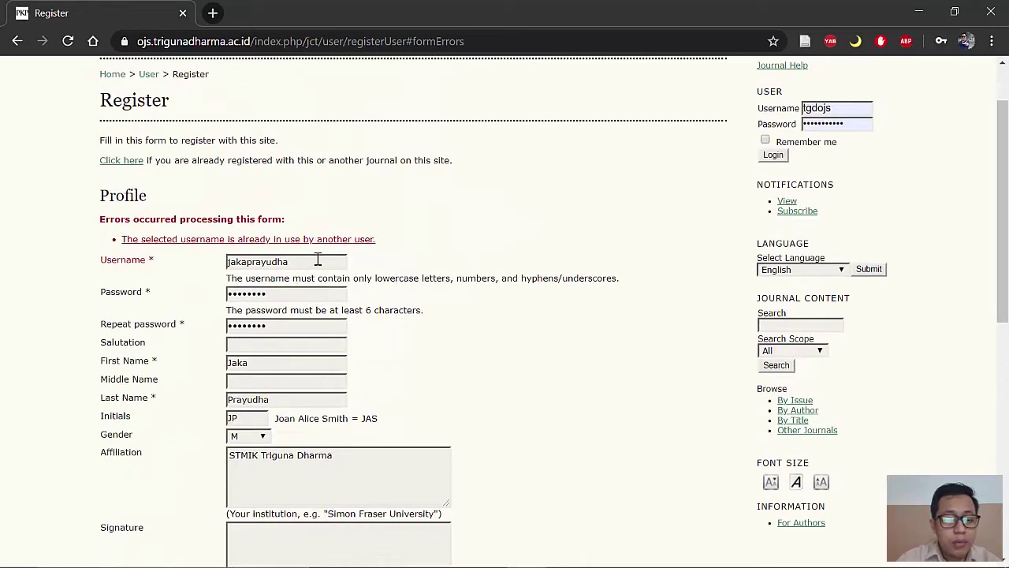
double_click(317, 262)
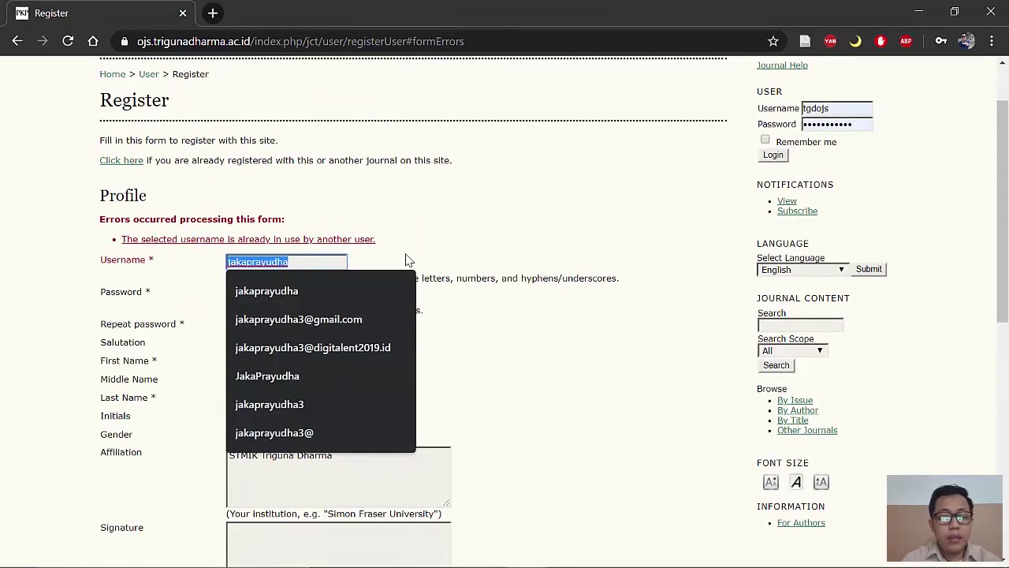
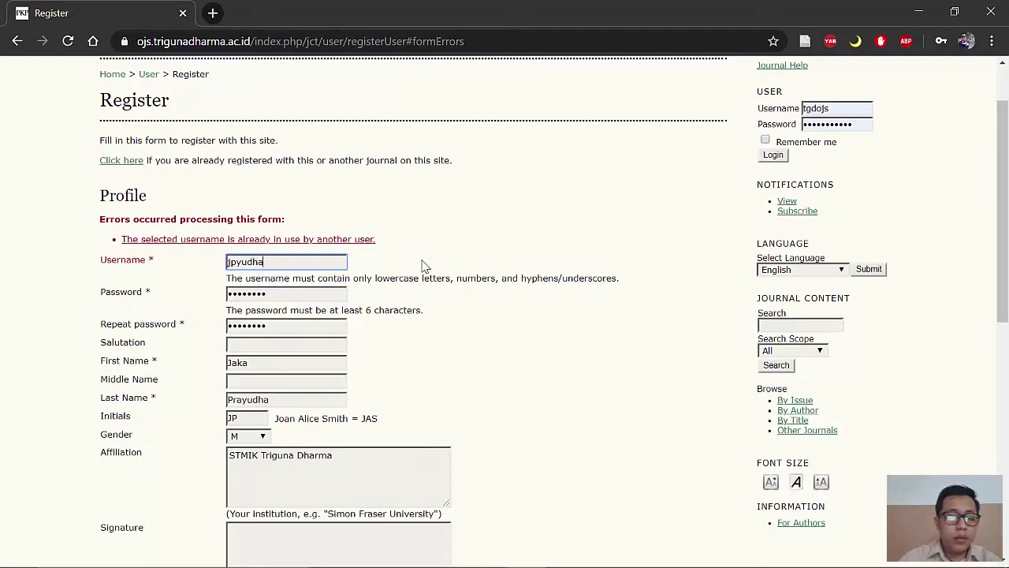
double_click(342, 262)
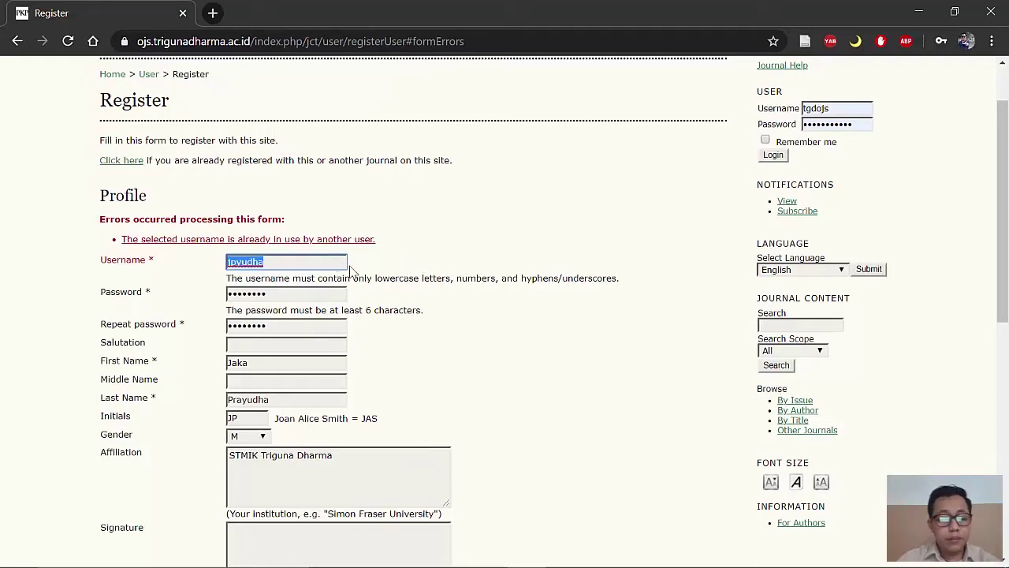
scroll(384, 276, down, 1)
scroll(384, 288, down, 7)
click(126, 405)
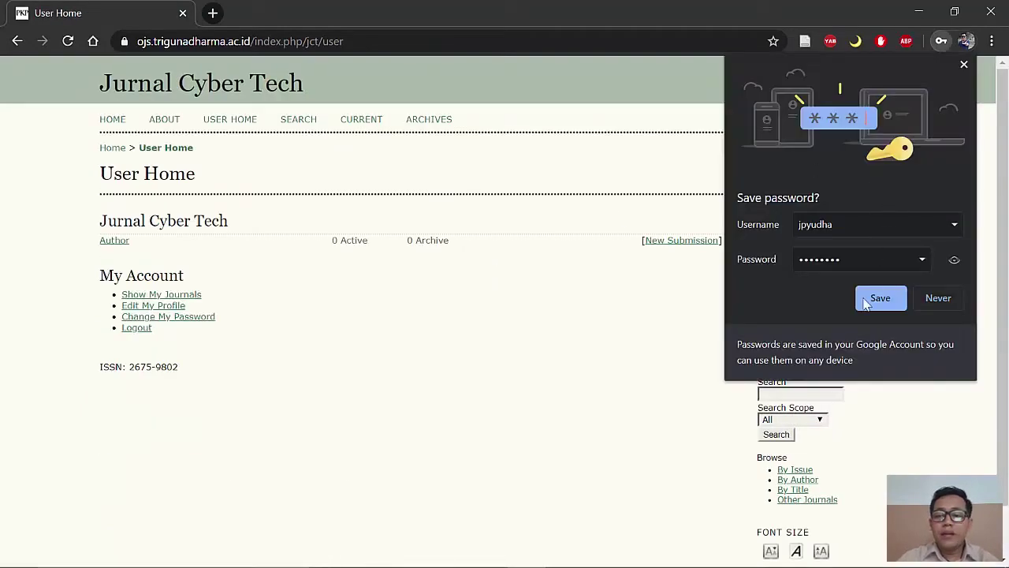
Step: Save the browser login, start a new submission, and tick the Word-format and bilingual-abstract items
click(881, 302)
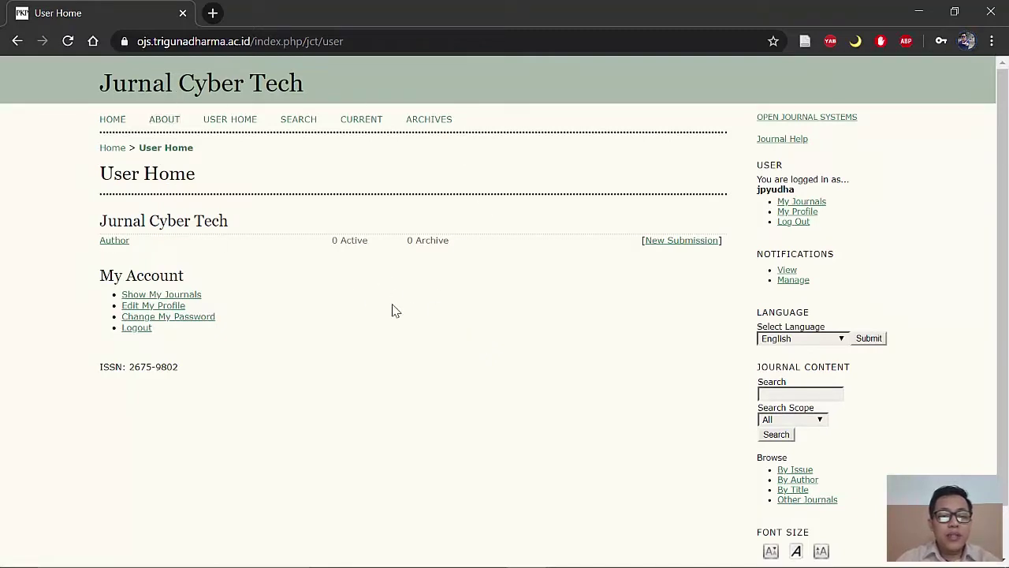
click(679, 244)
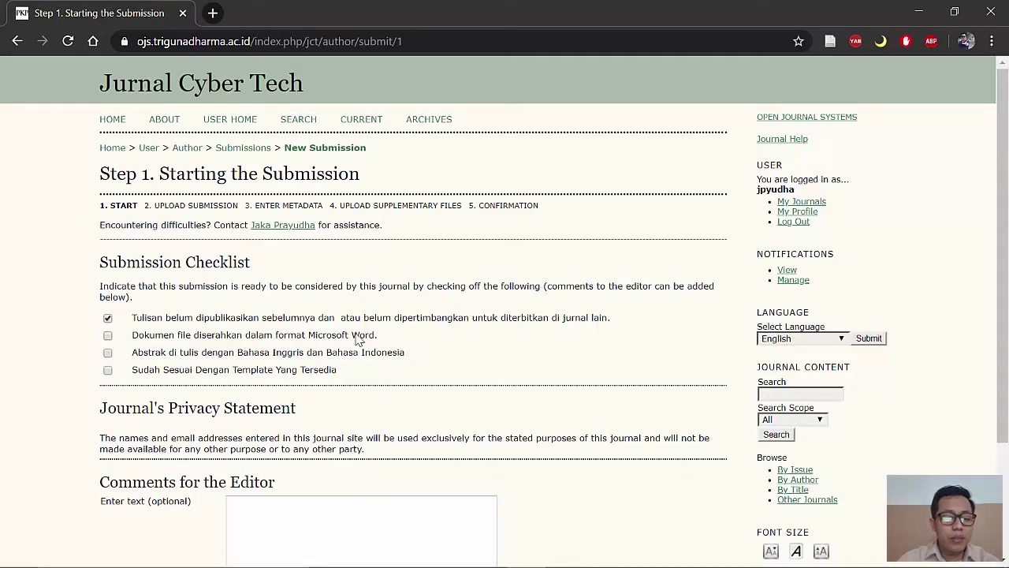
click(108, 335)
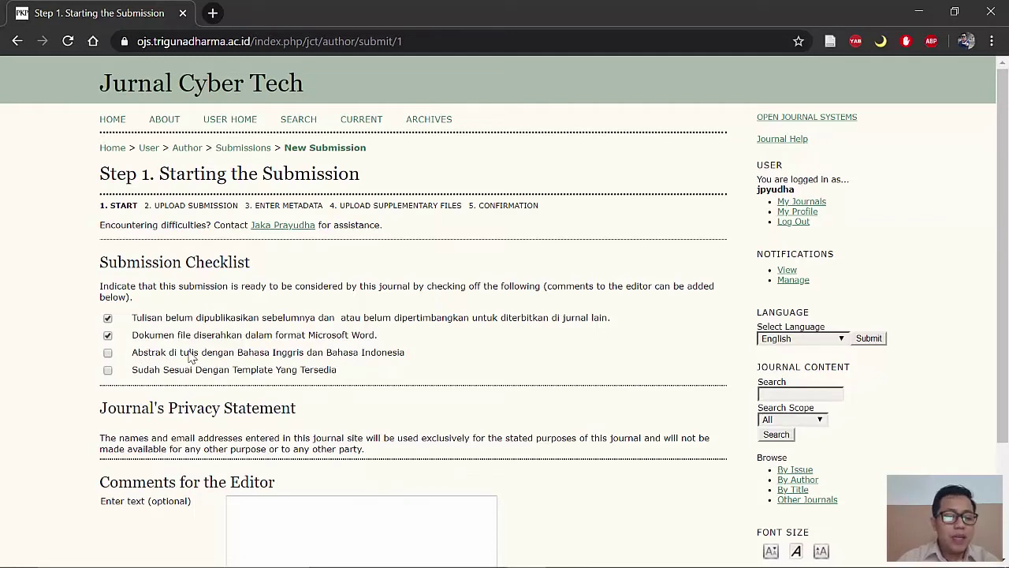
click(109, 354)
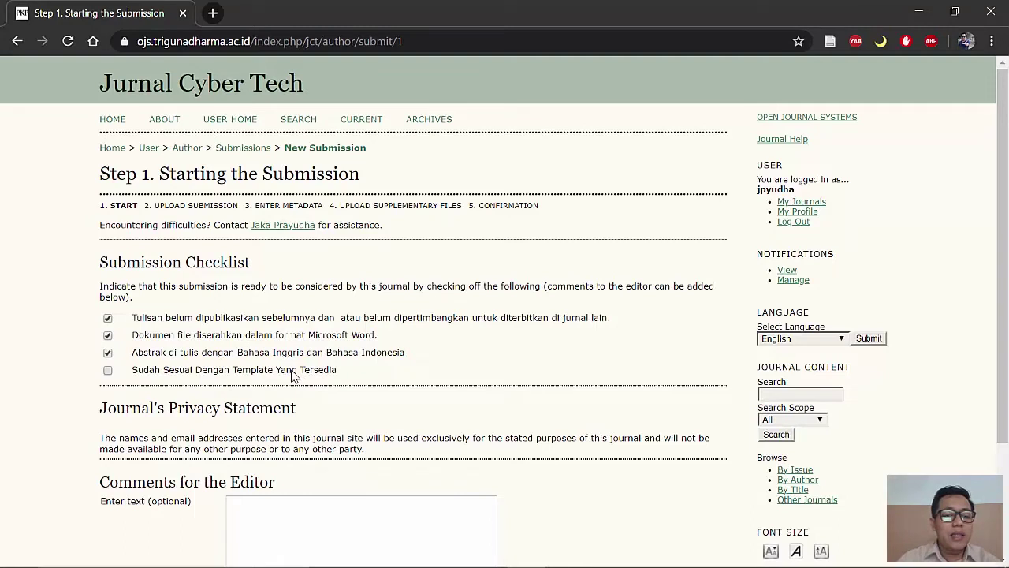
Step: Highlight the template requirement item and open the journal home page in a new tab
drag(183, 380, 321, 375)
click(24, 211)
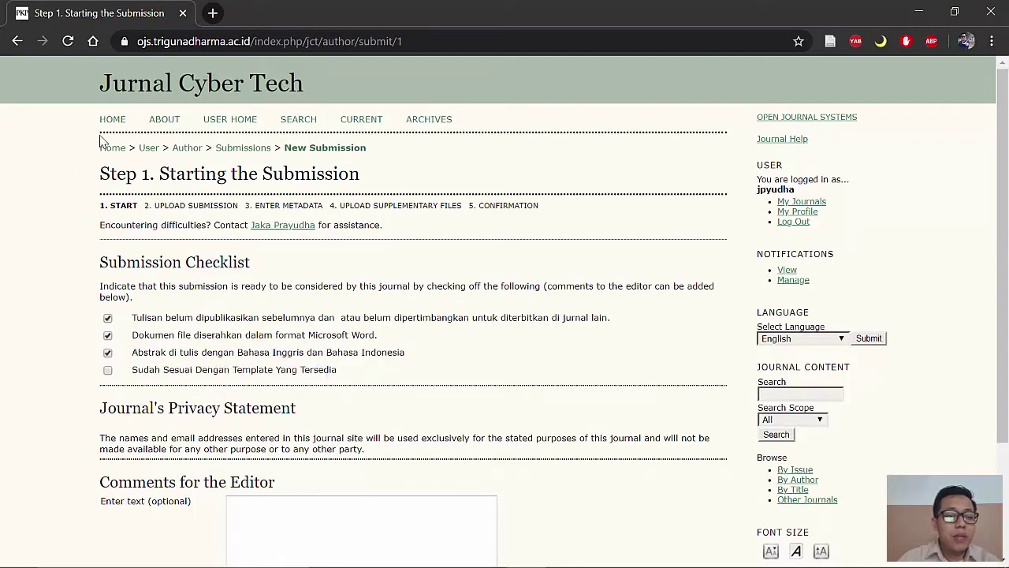
right_click(112, 120)
click(133, 138)
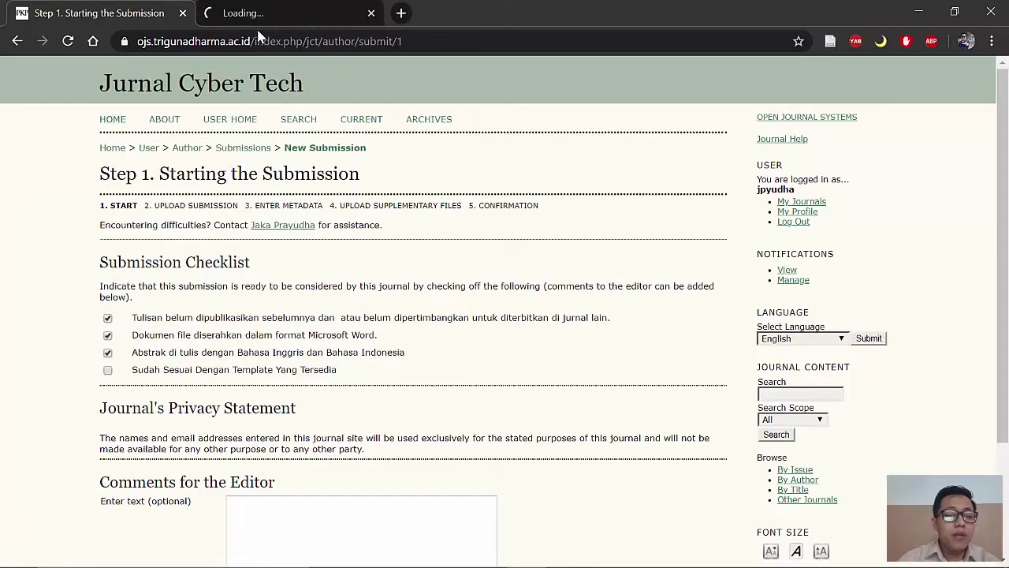
Step: Open Template CyberTech.docx from the journal home and scroll through its three-page Drive preview
click(261, 17)
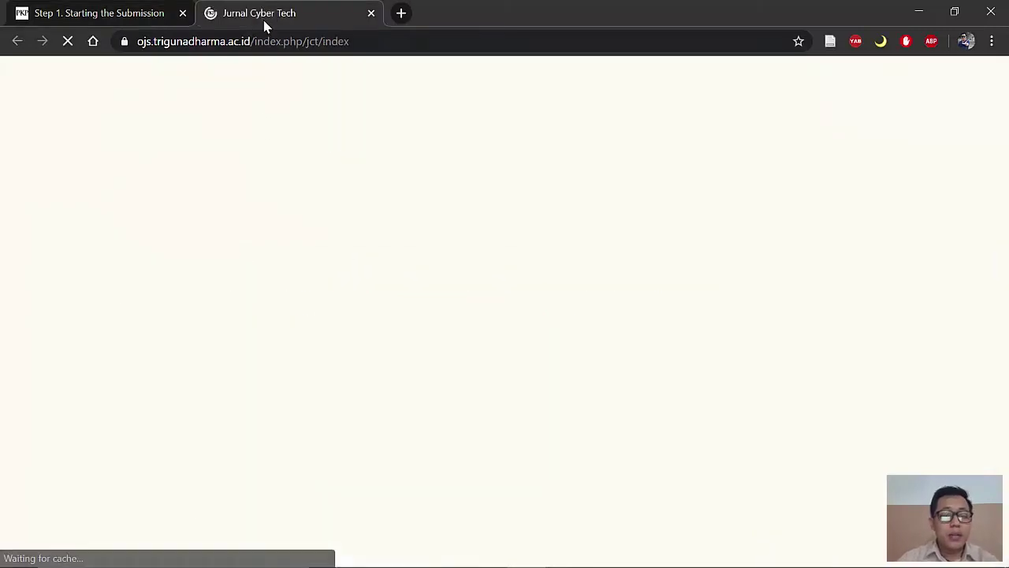
scroll(345, 307, down, 5)
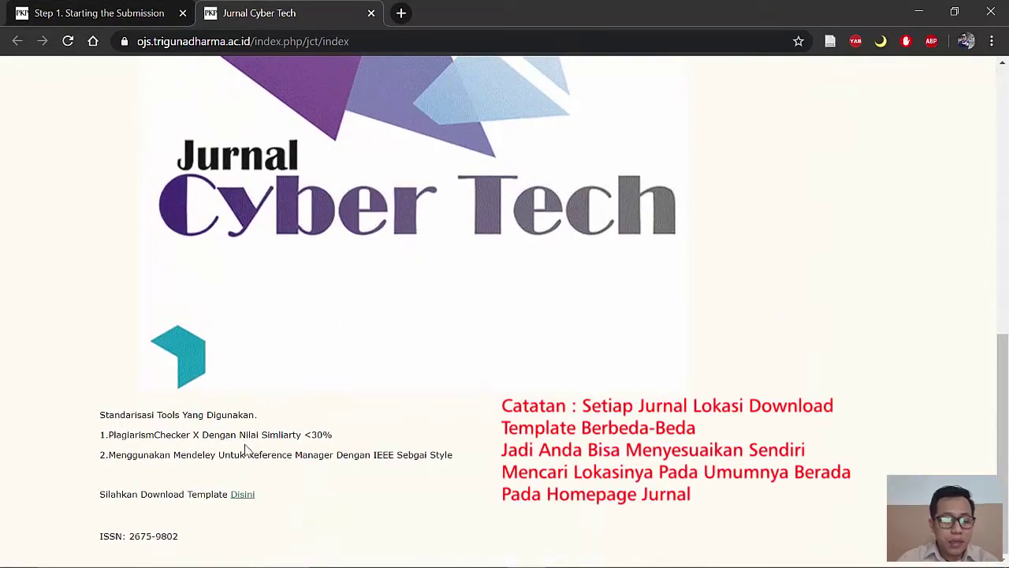
click(238, 495)
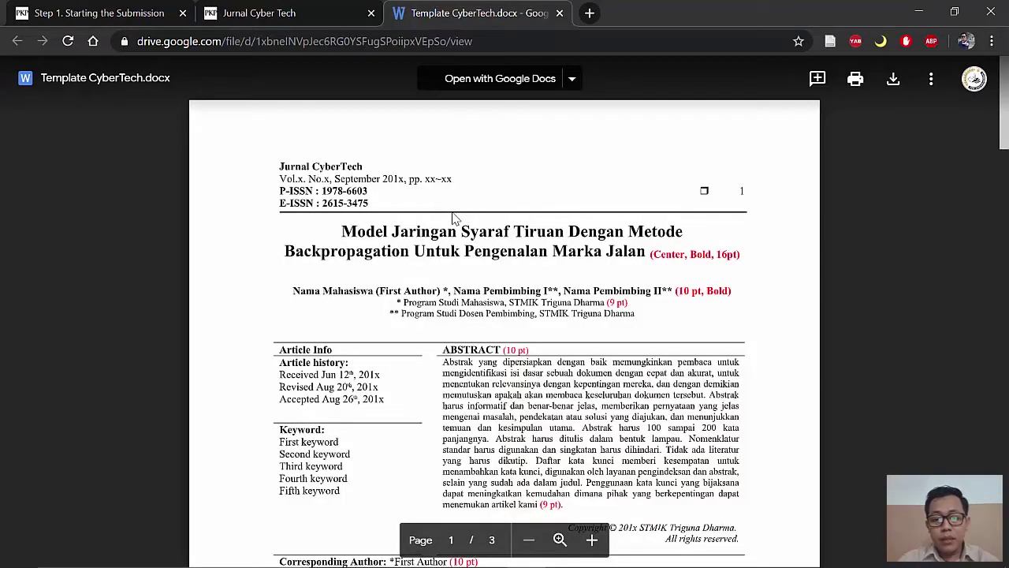
click(780, 336)
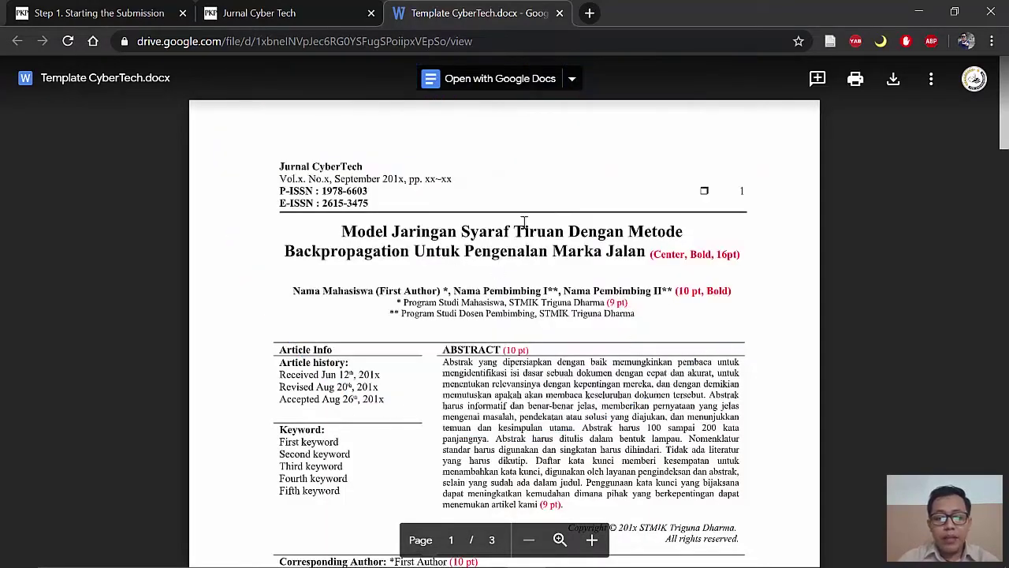
scroll(489, 294, down, 7)
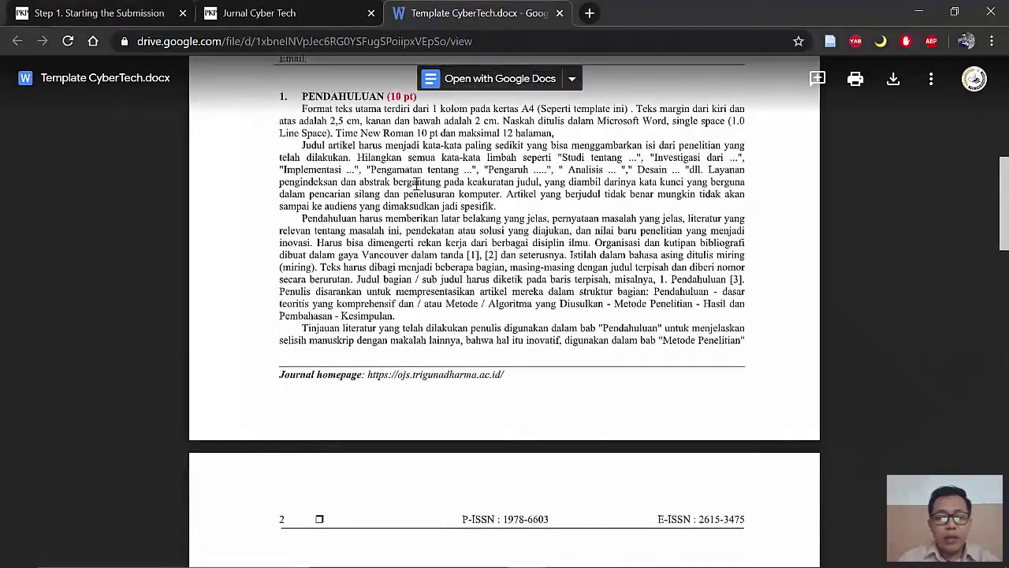
scroll(400, 240, down, 10)
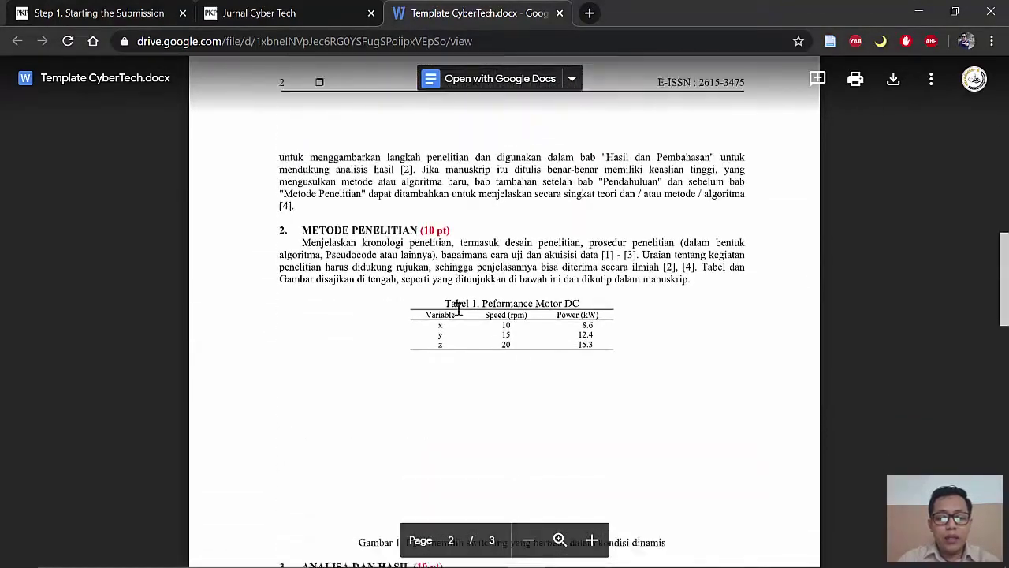
scroll(399, 241, down, 15)
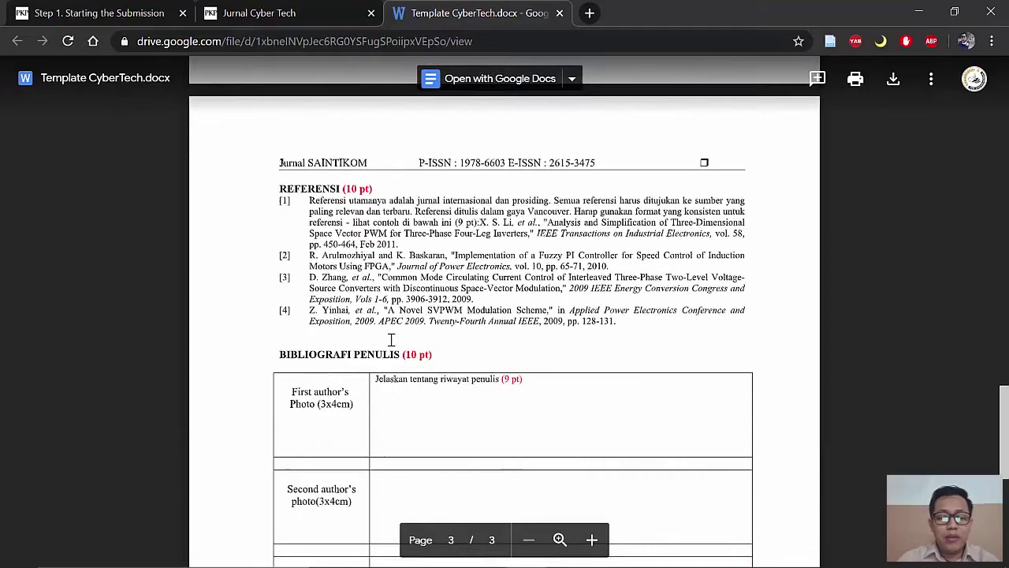
scroll(384, 329, up, 20)
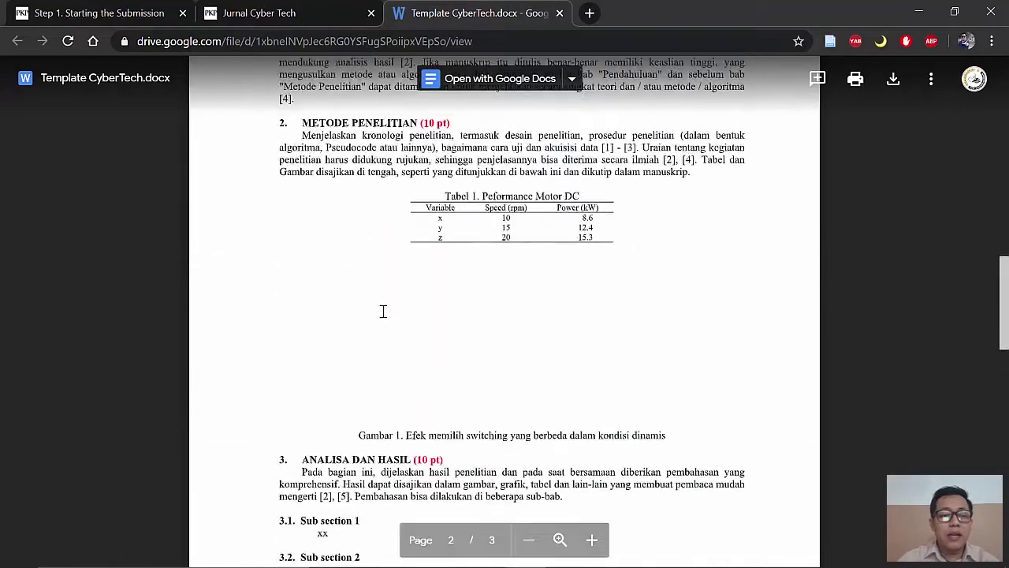
Step: Tick 'Sudah Sesuai Dengan Template Yang Tersedia', add an editor comment, and save and continue
click(89, 14)
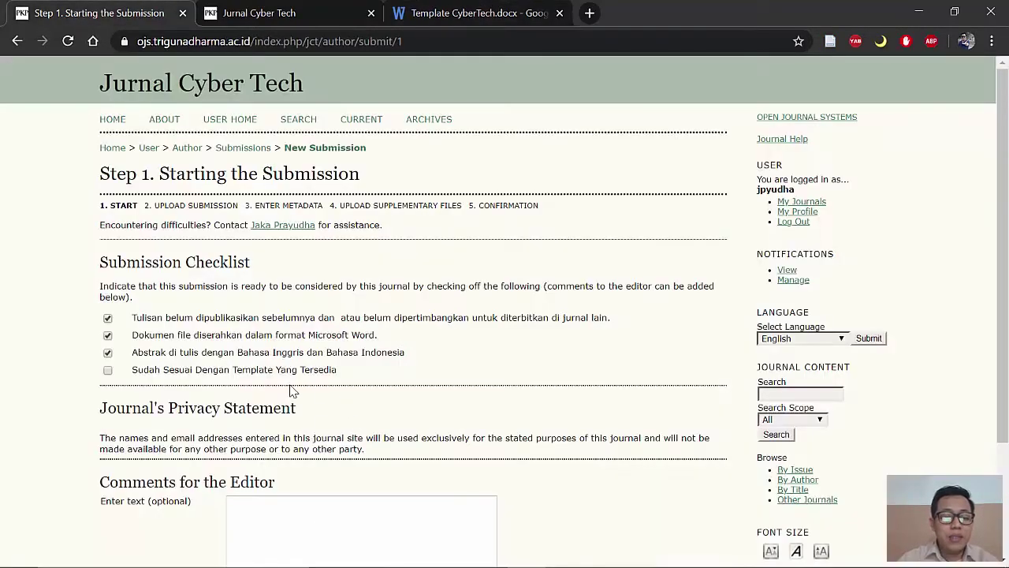
click(108, 372)
scroll(339, 378, down, 2)
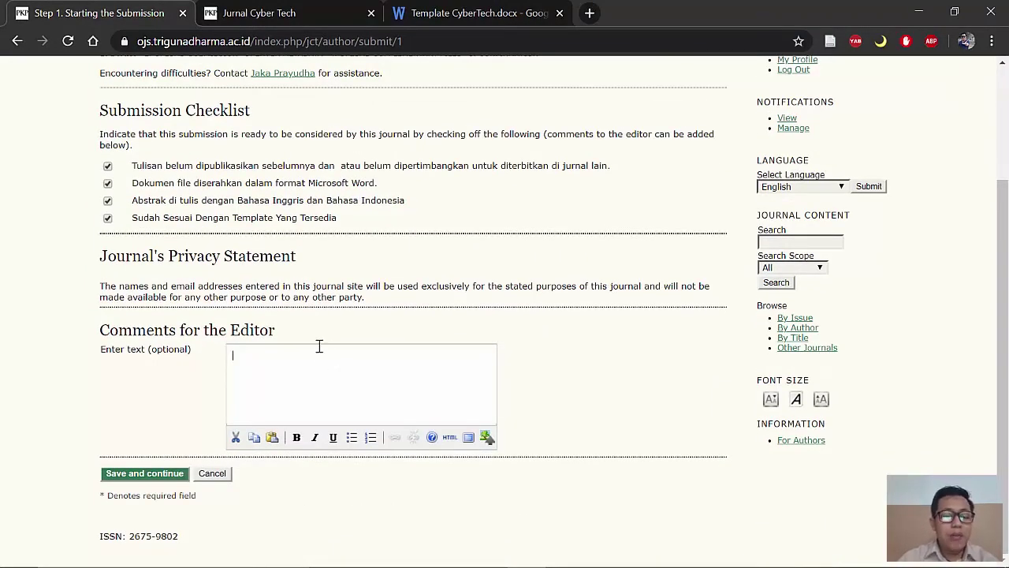
click(358, 388)
scroll(356, 399, down, 1)
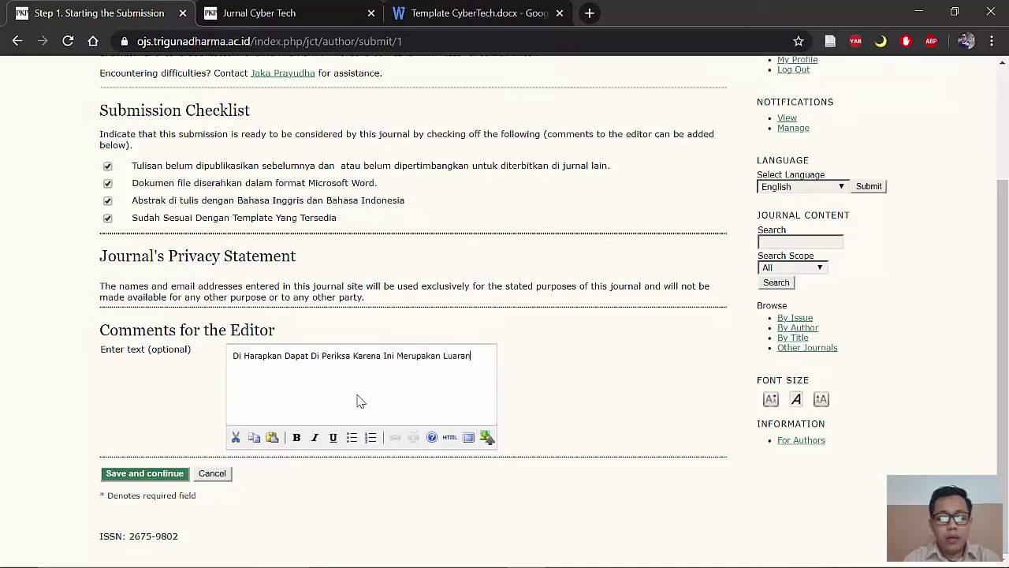
text(enelitian)
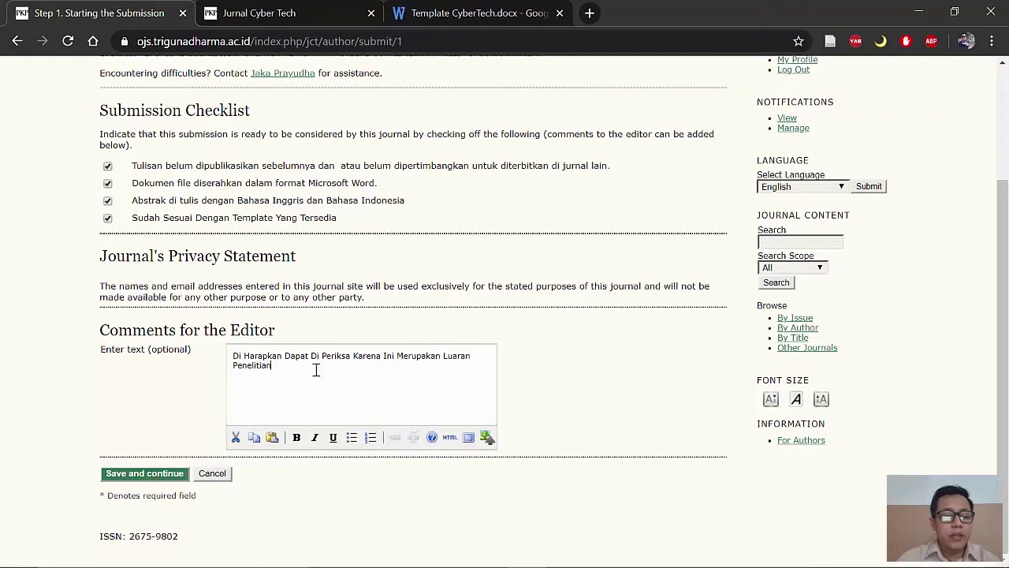
click(149, 476)
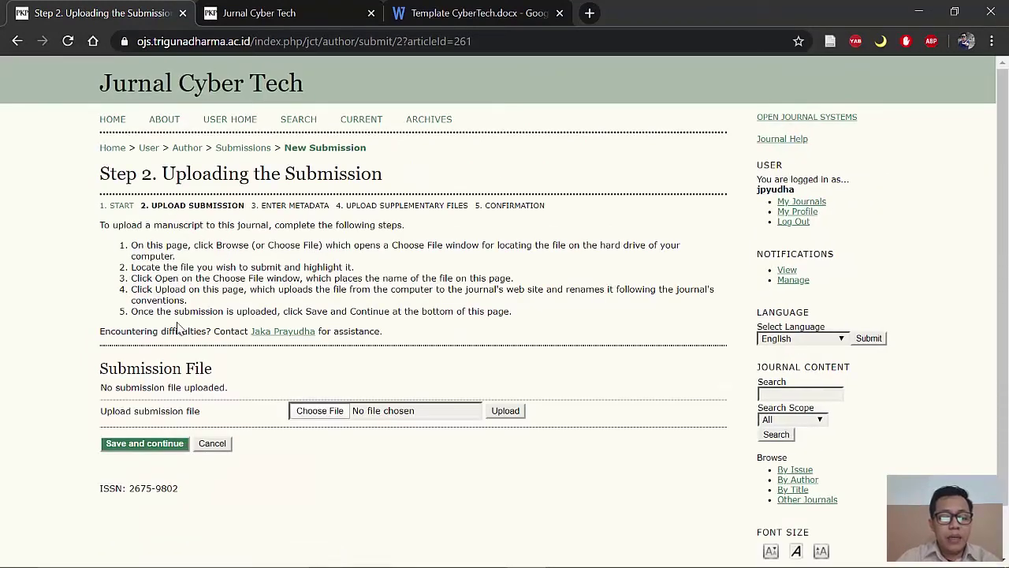
Step: Upload the manuscript .docx from drive D: and proceed to the metadata step
click(329, 411)
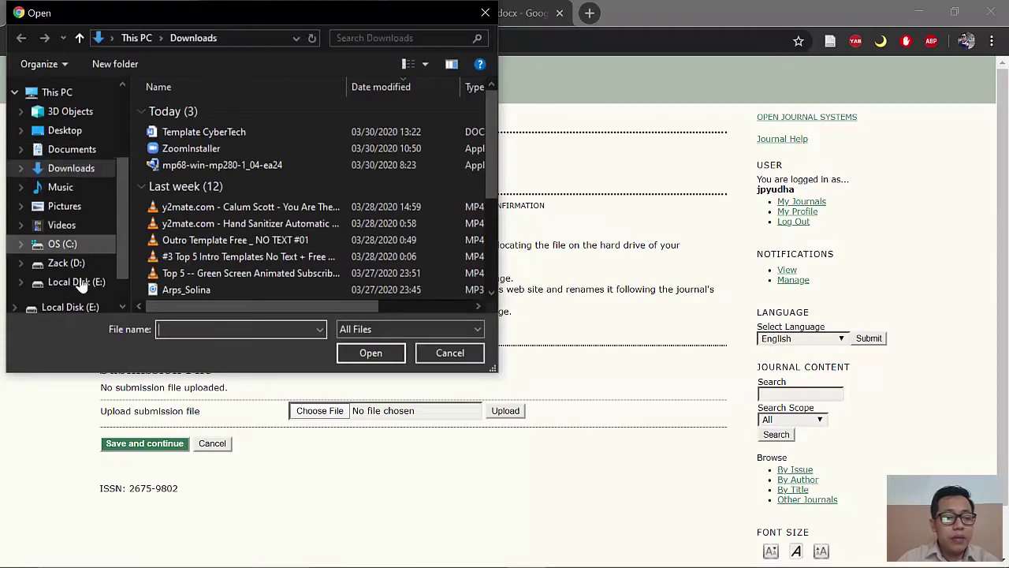
click(73, 263)
click(449, 130)
click(370, 352)
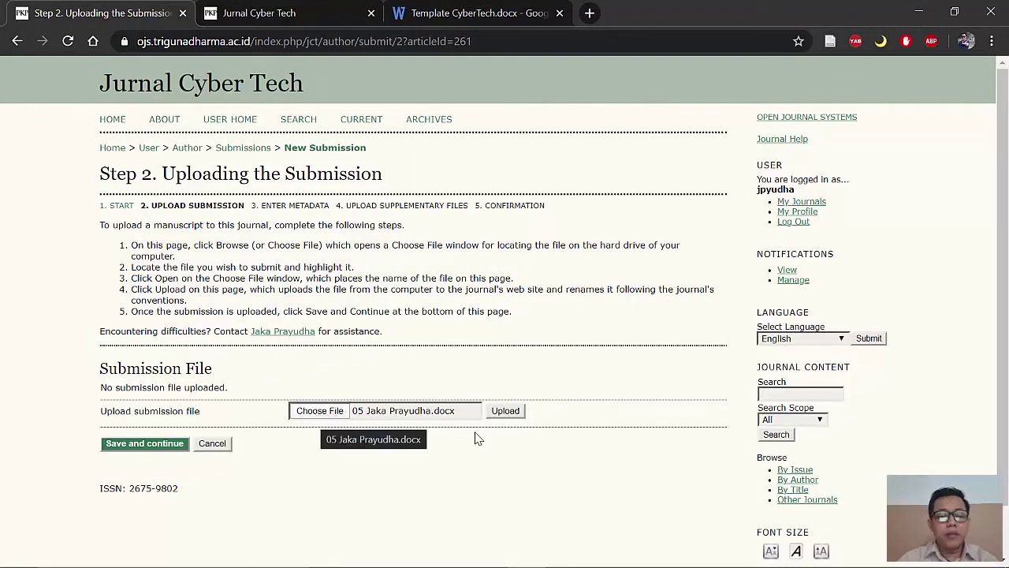
click(508, 416)
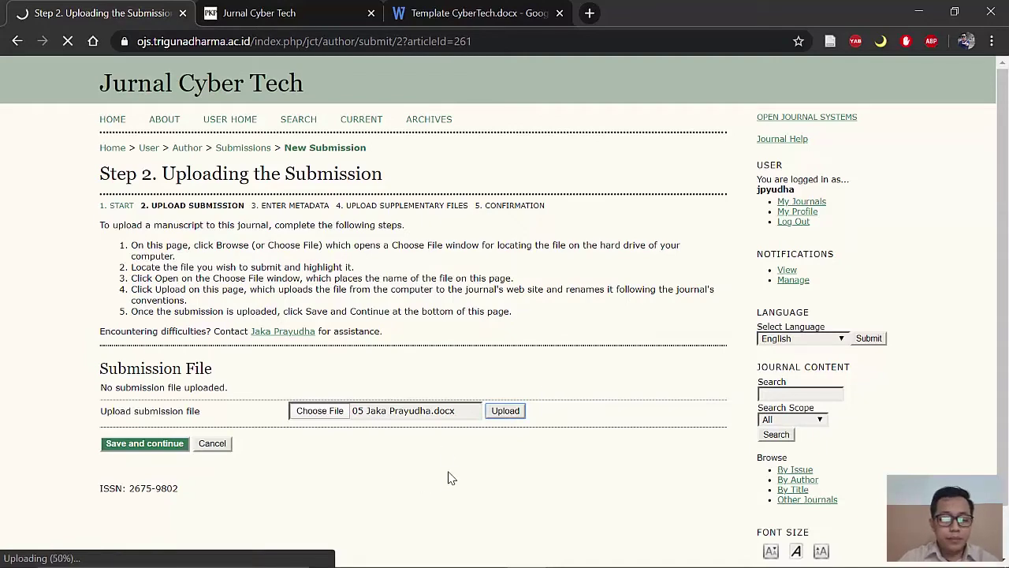
scroll(453, 473, down, 1)
click(154, 387)
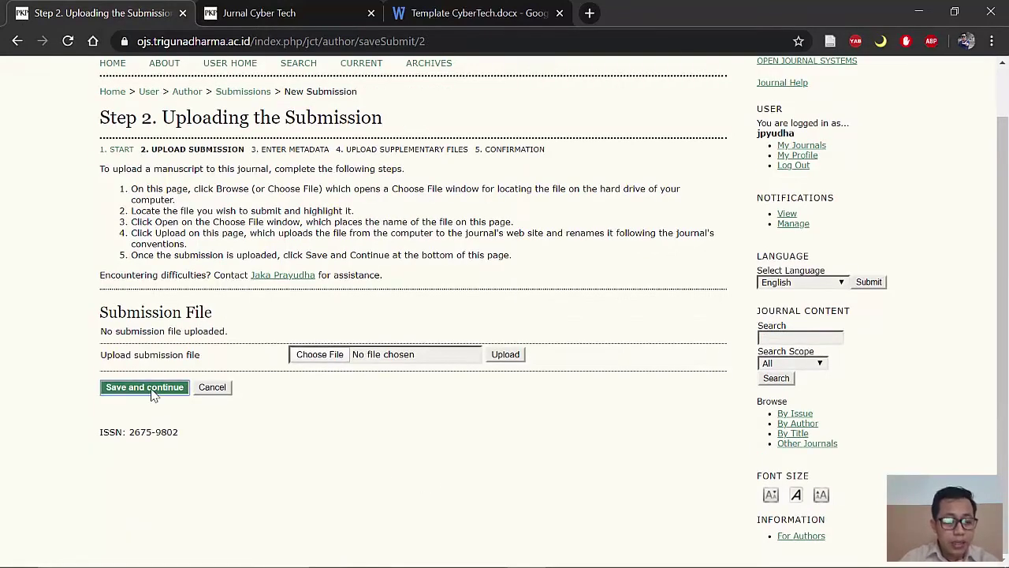
click(582, 146)
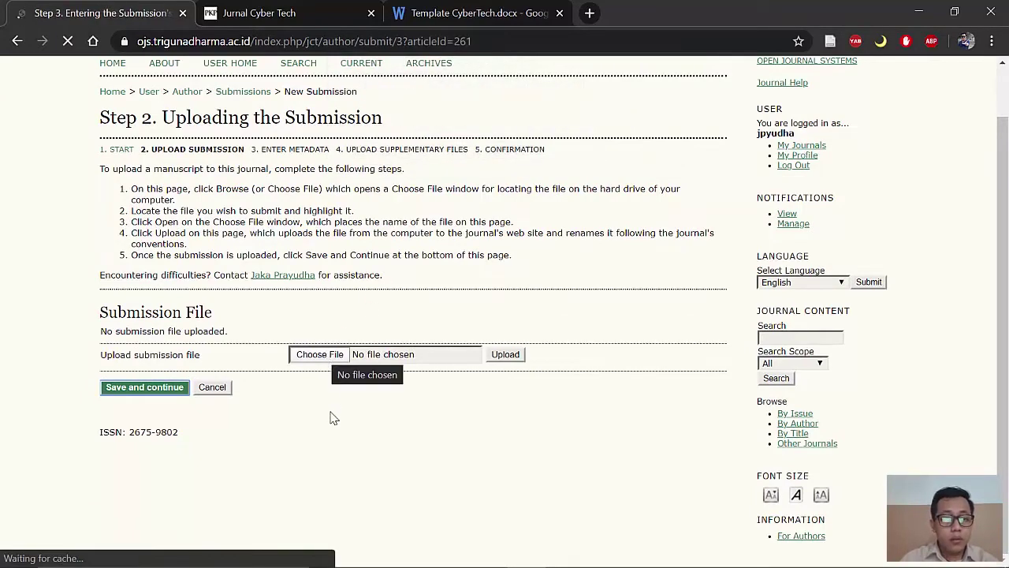
Step: Check the manuscript's author list in WPS, then add an empty second author entry below the first
scroll(331, 416, down, 5)
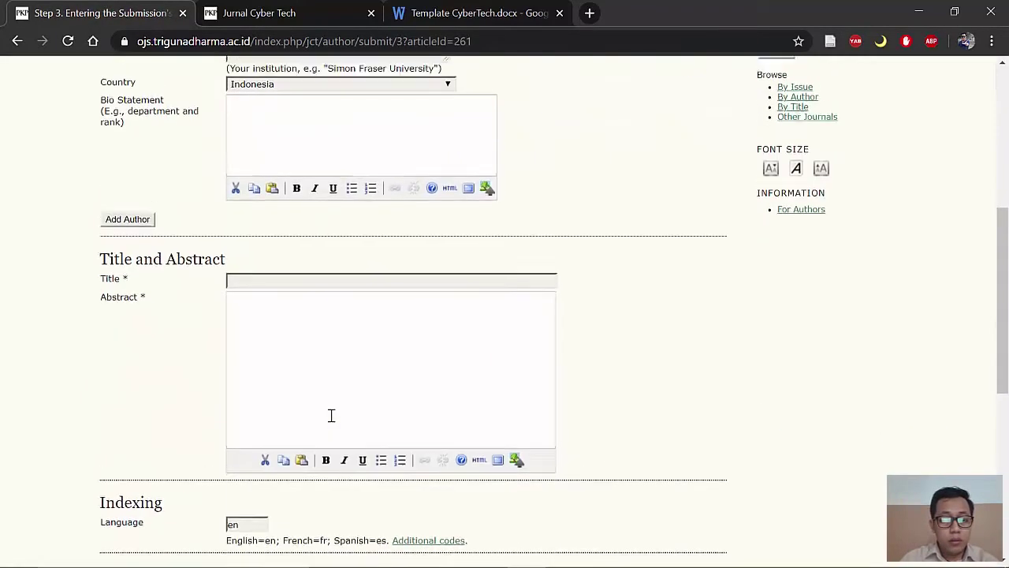
scroll(333, 412, up, 4)
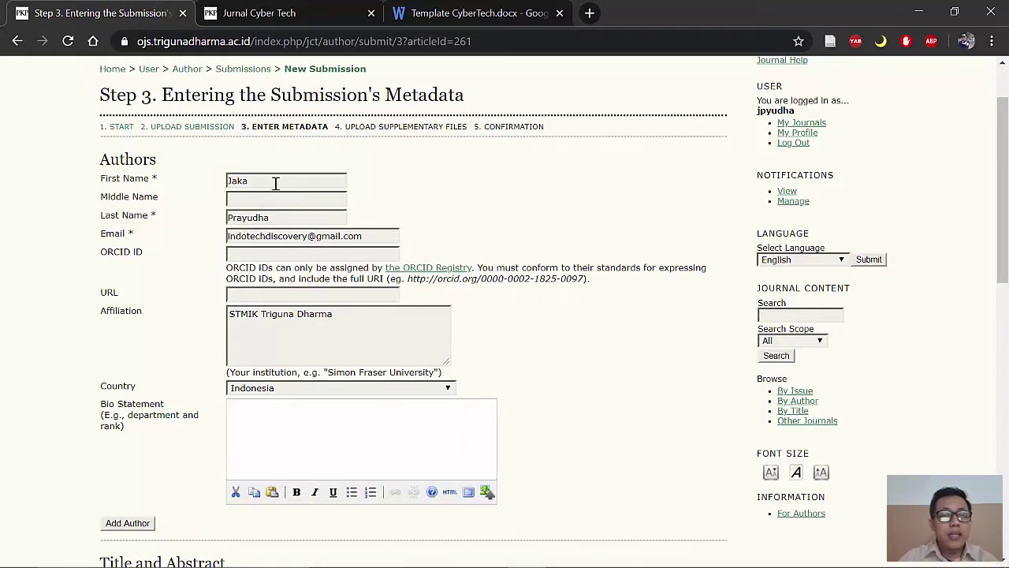
click(481, 555)
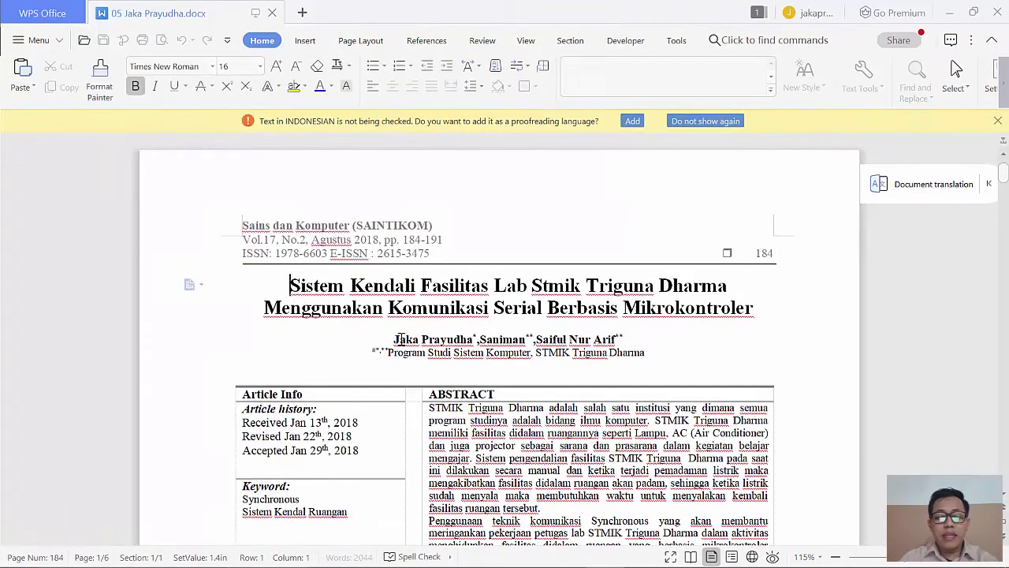
click(949, 14)
scroll(239, 293, down, 1)
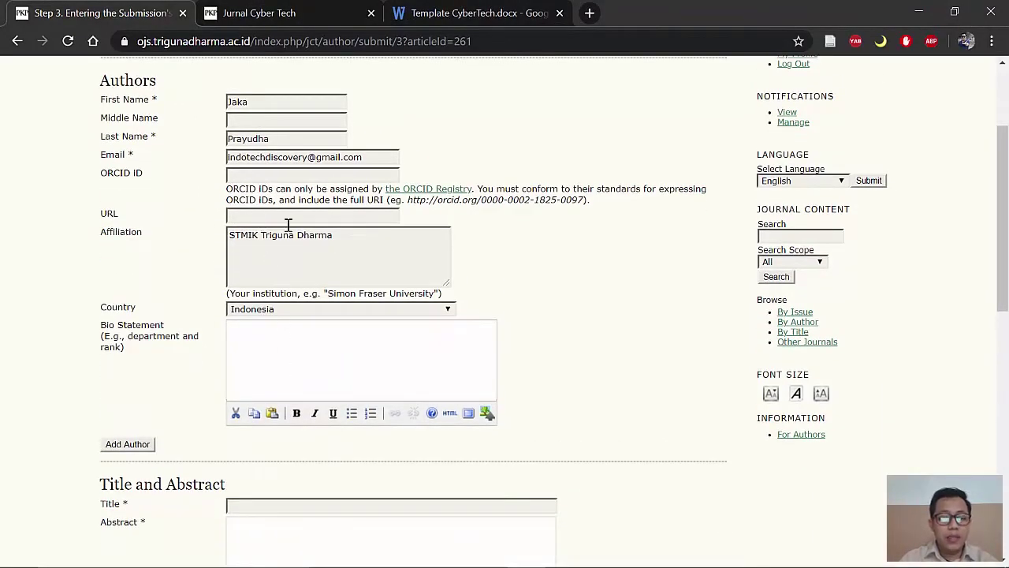
scroll(290, 370, down, 2)
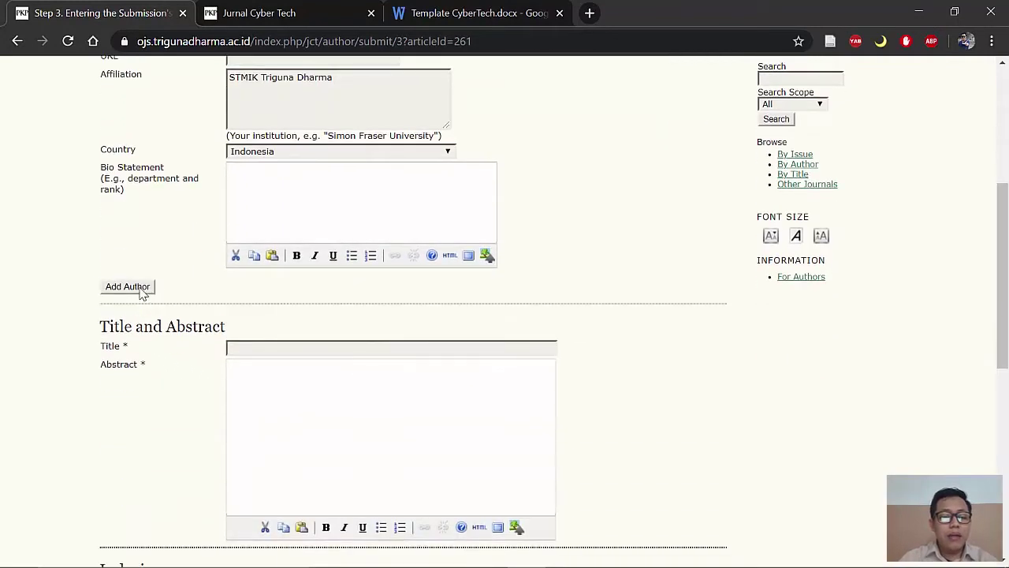
click(129, 286)
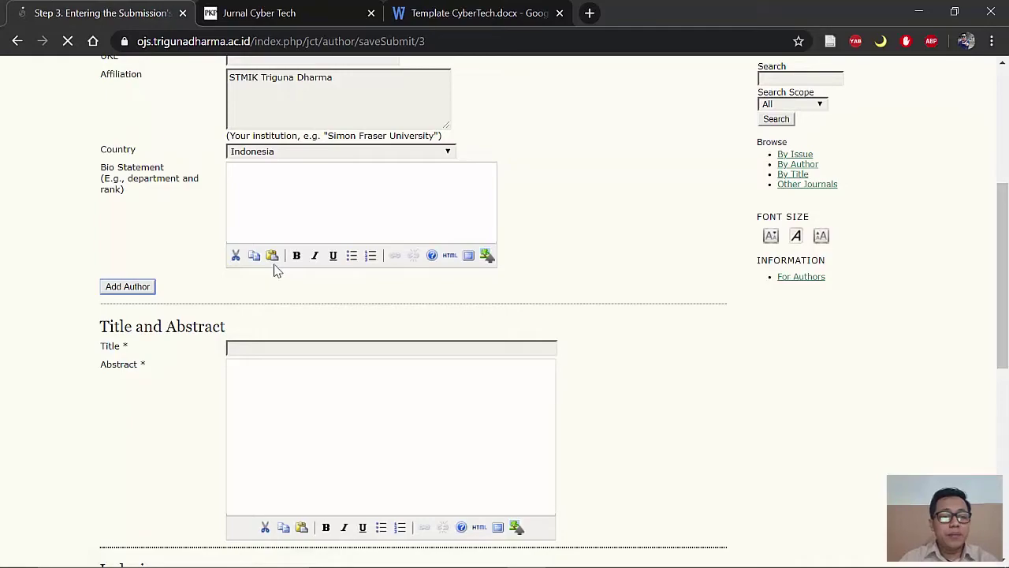
scroll(276, 323, down, 3)
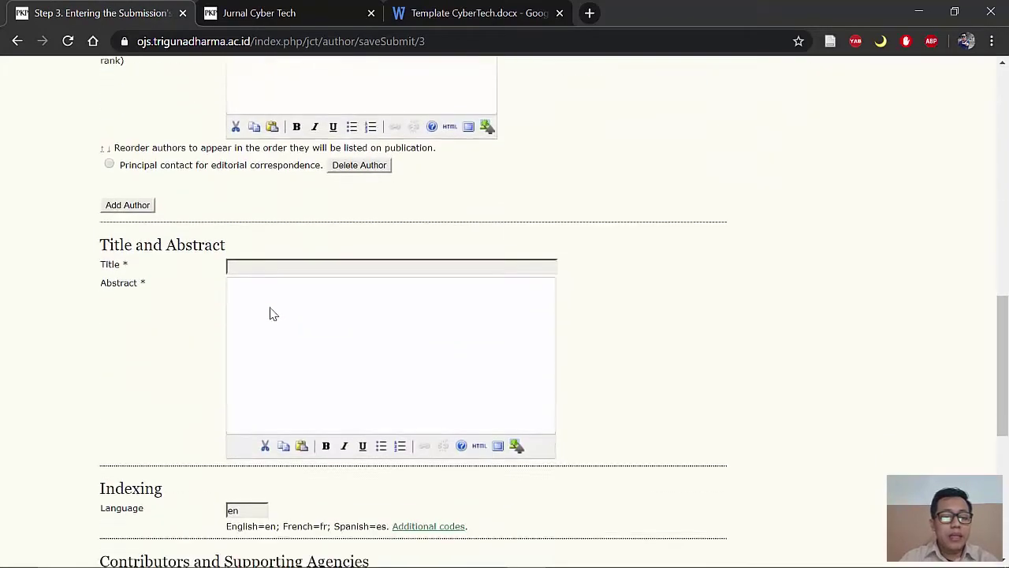
scroll(296, 209, up, 6)
Step: Enter the co-author's name and e-mail, taken from the manuscript
click(263, 178)
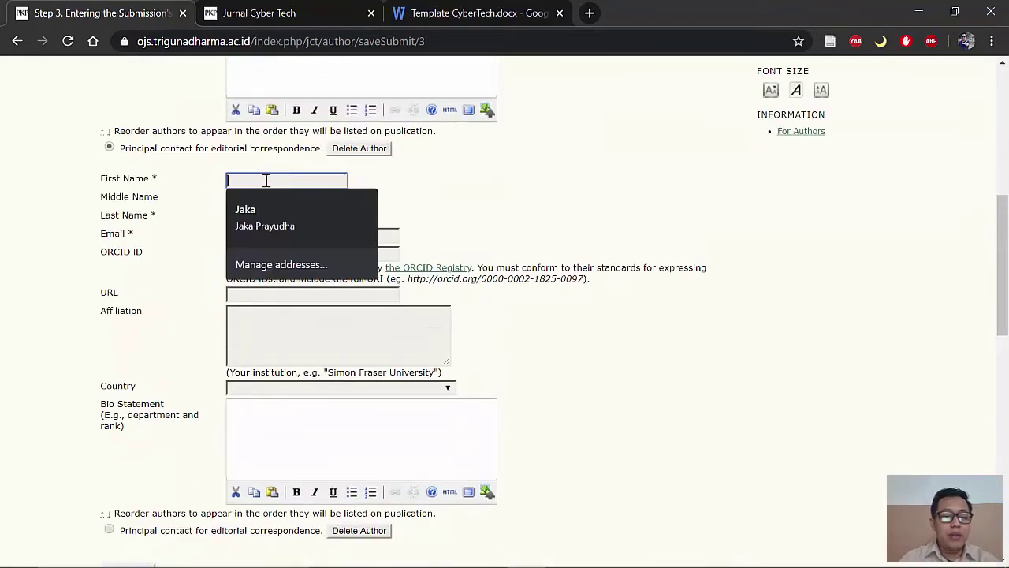
click(451, 14)
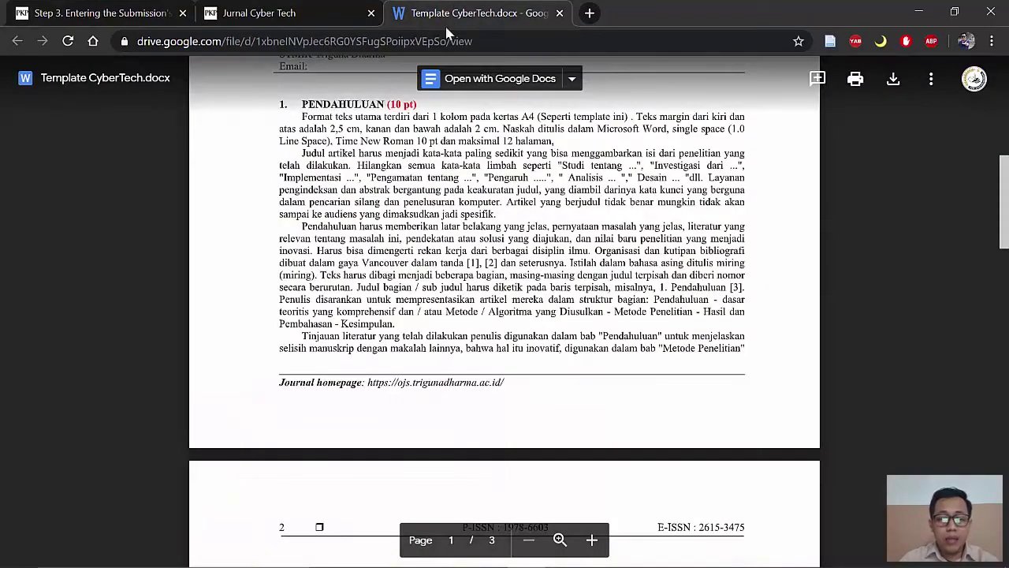
scroll(520, 209, up, 5)
scroll(520, 209, up, 1)
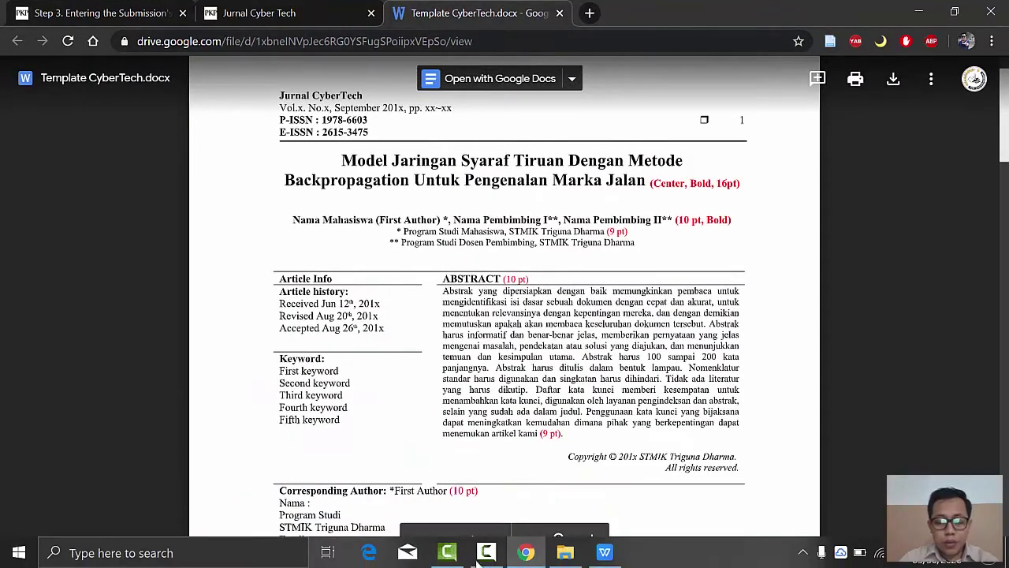
click(601, 555)
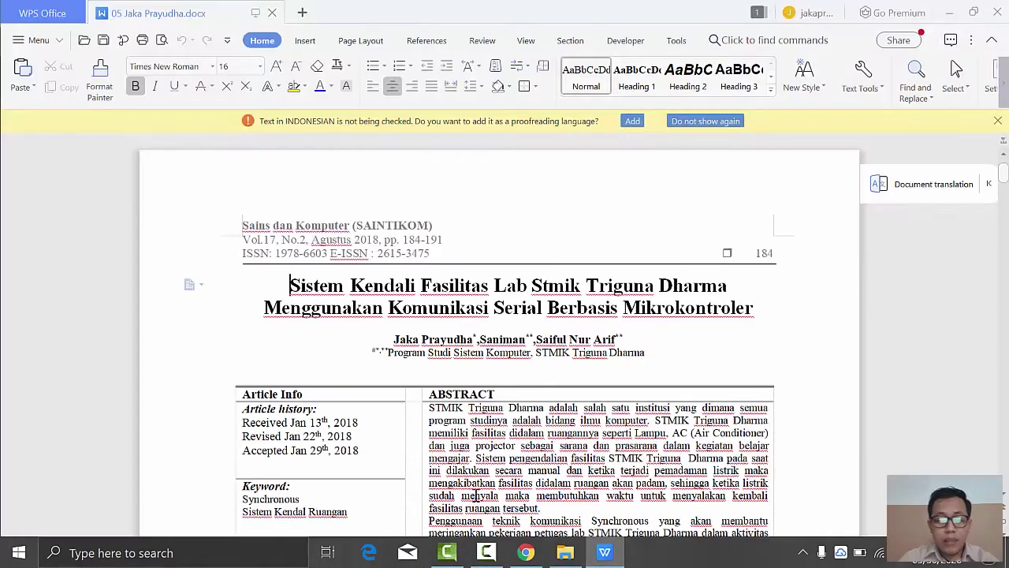
click(527, 554)
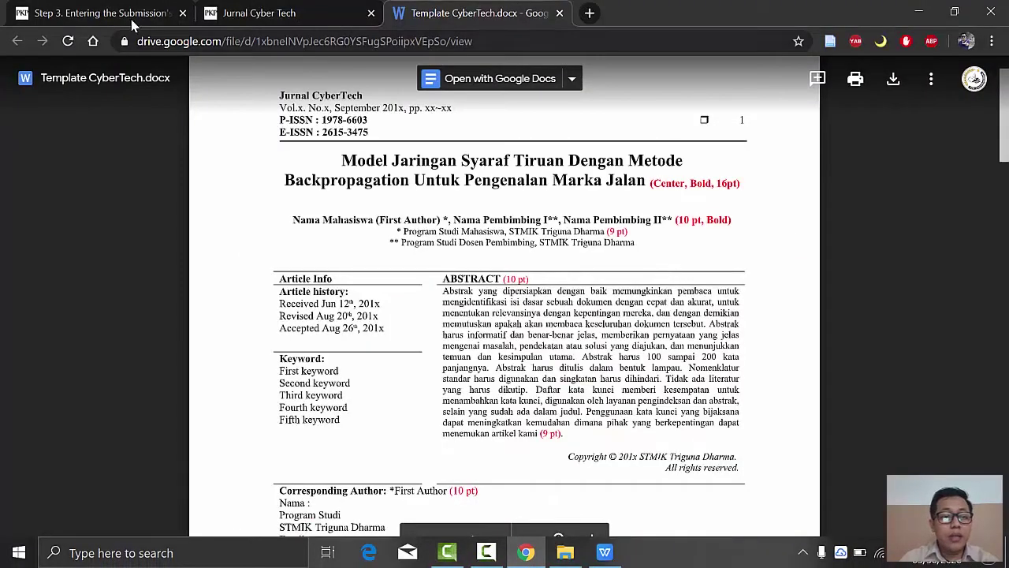
click(95, 13)
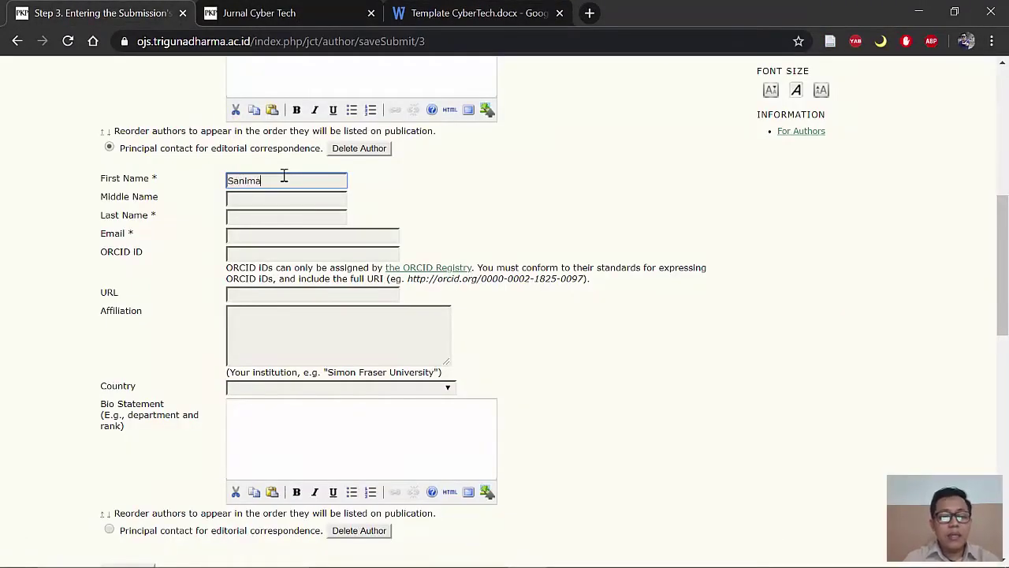
key(Tab)
click(297, 217)
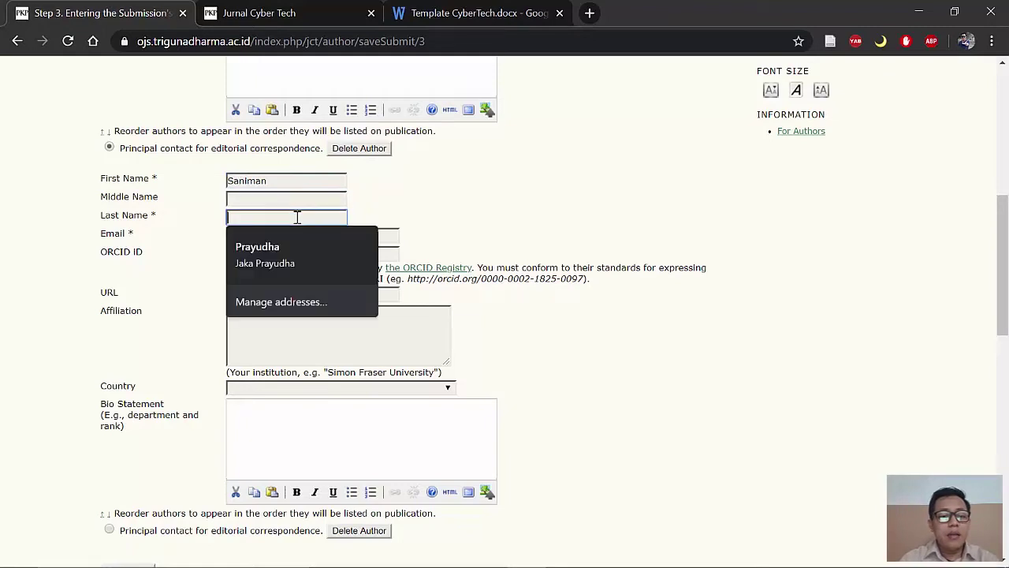
text(S)
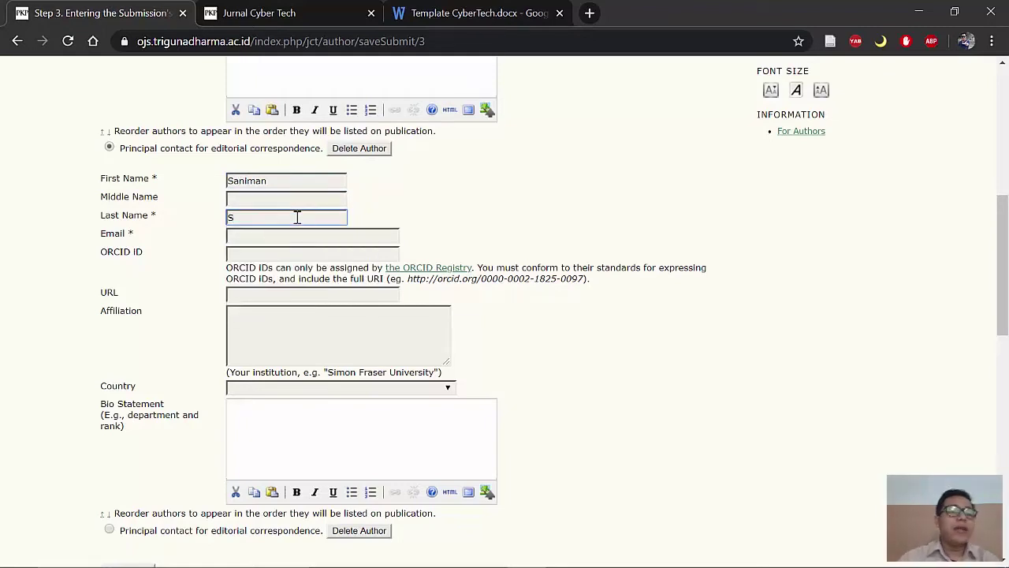
click(301, 235)
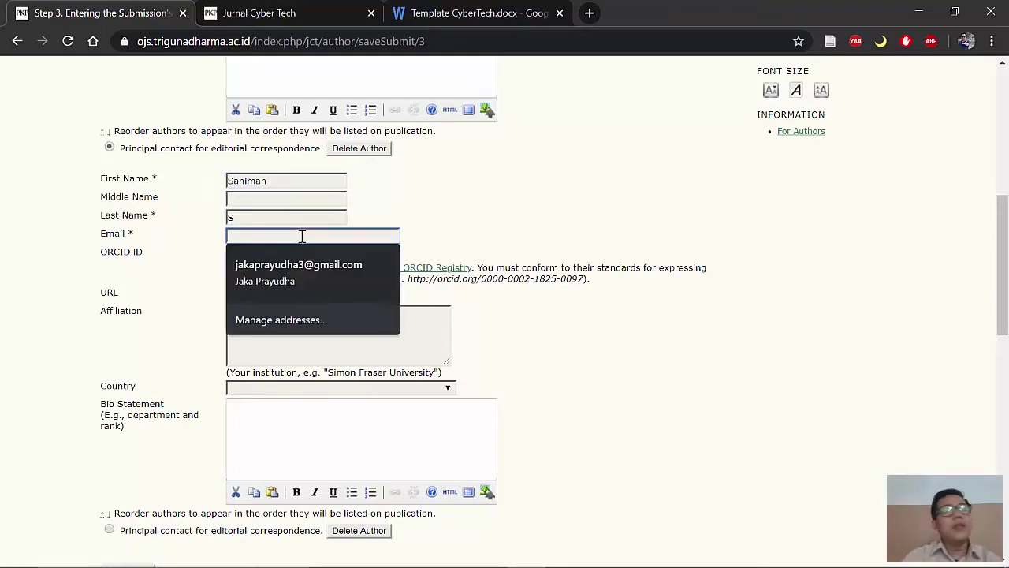
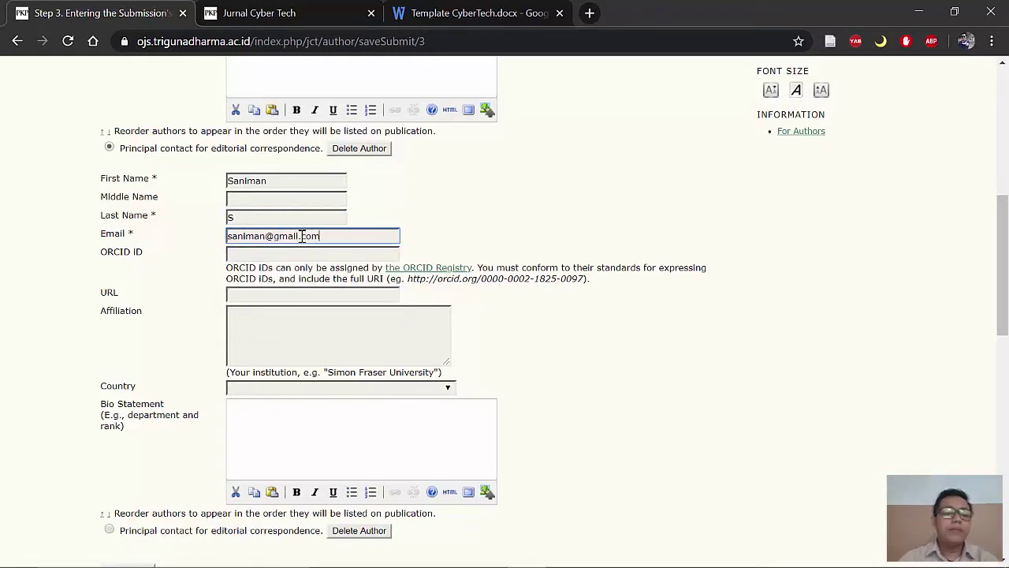
Step: Set the co-author's affiliation to STMIK Triguna Dharma and country to Indonesia
click(324, 331)
text(s)
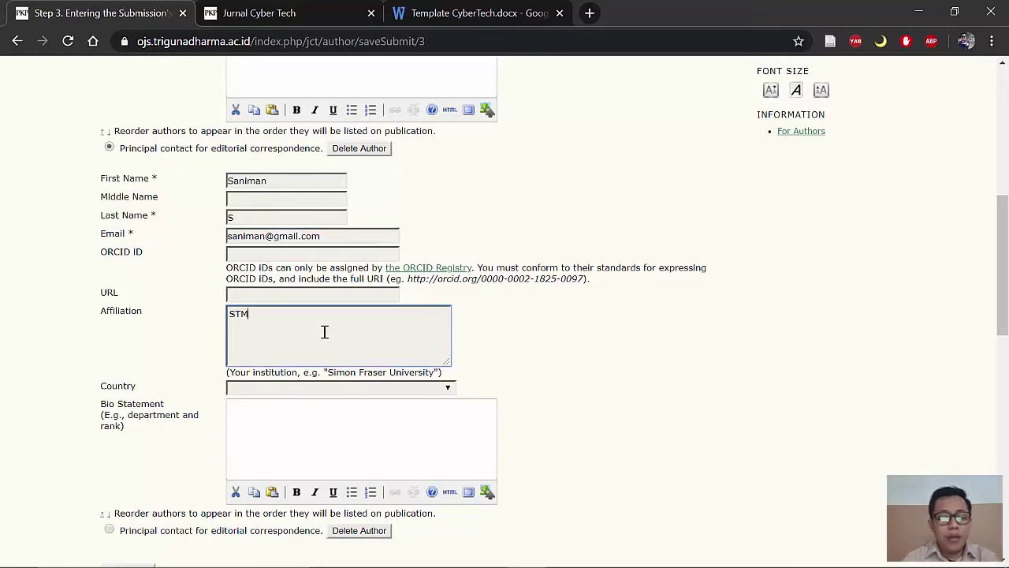
text(TMIK Triguna Dharma)
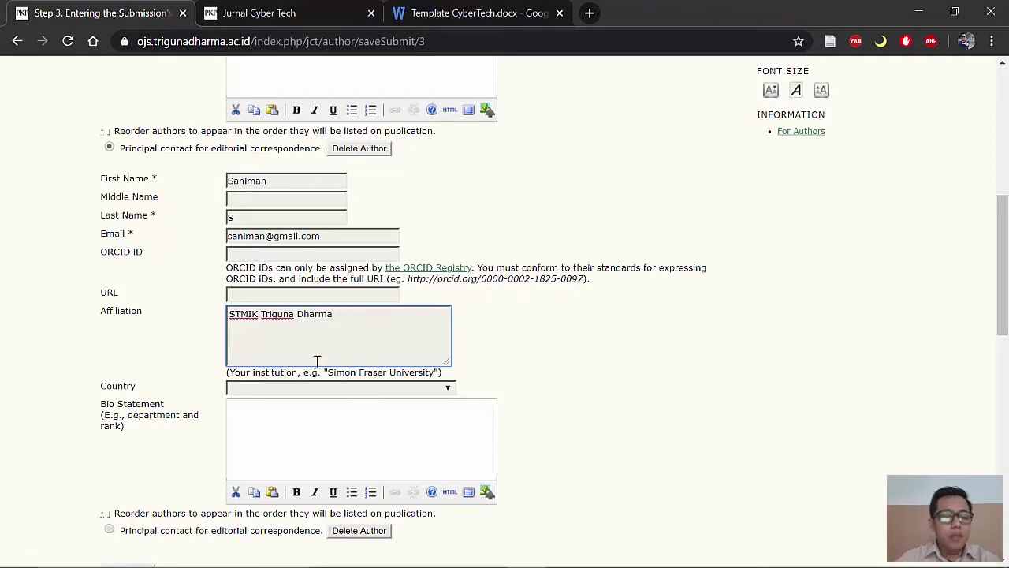
scroll(383, 282, down, 2)
click(446, 237)
scroll(333, 365, down, 10)
scroll(328, 376, down, 10)
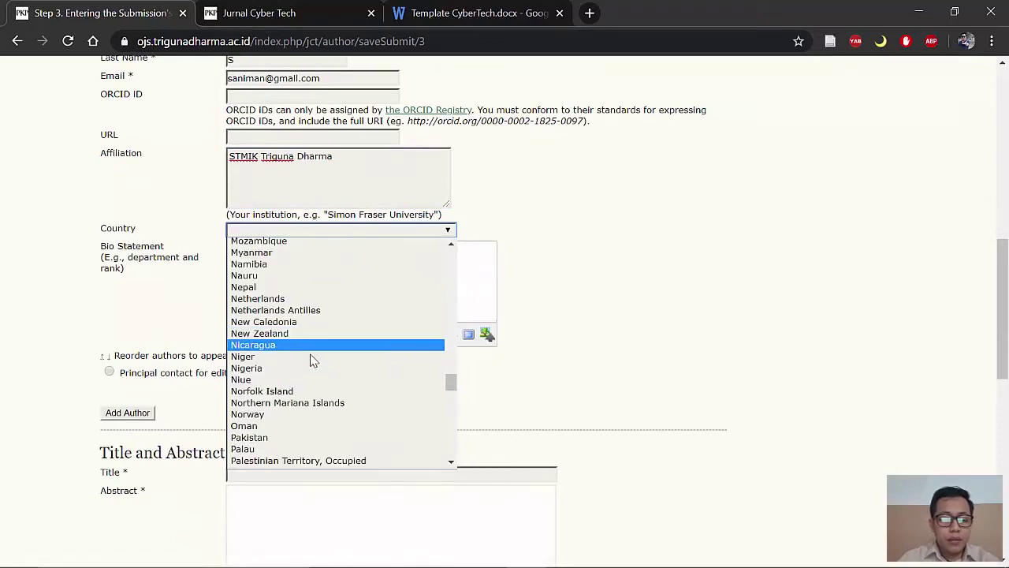
scroll(313, 354, down, 6)
scroll(297, 333, up, 15)
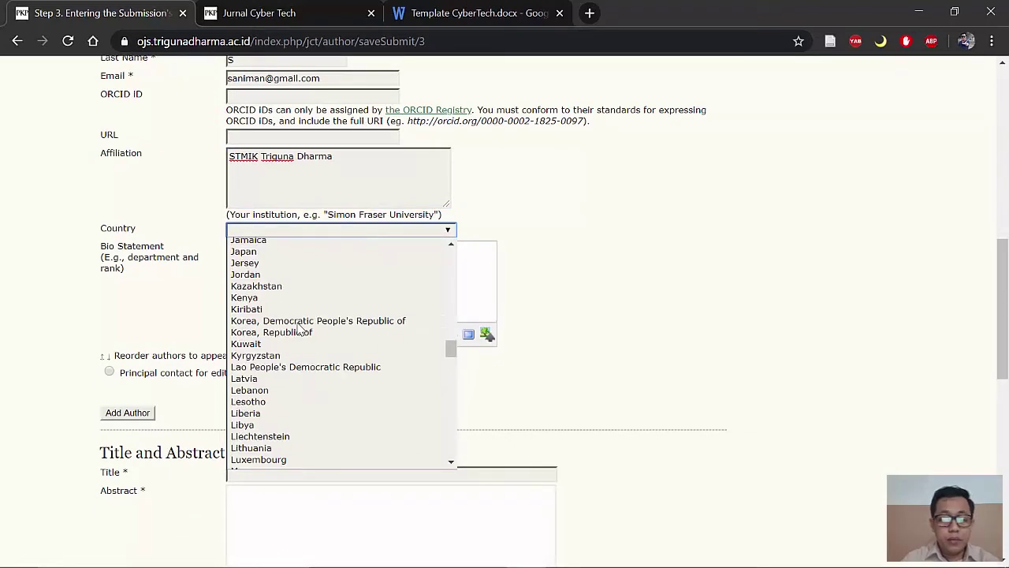
text(indo)
key(Return)
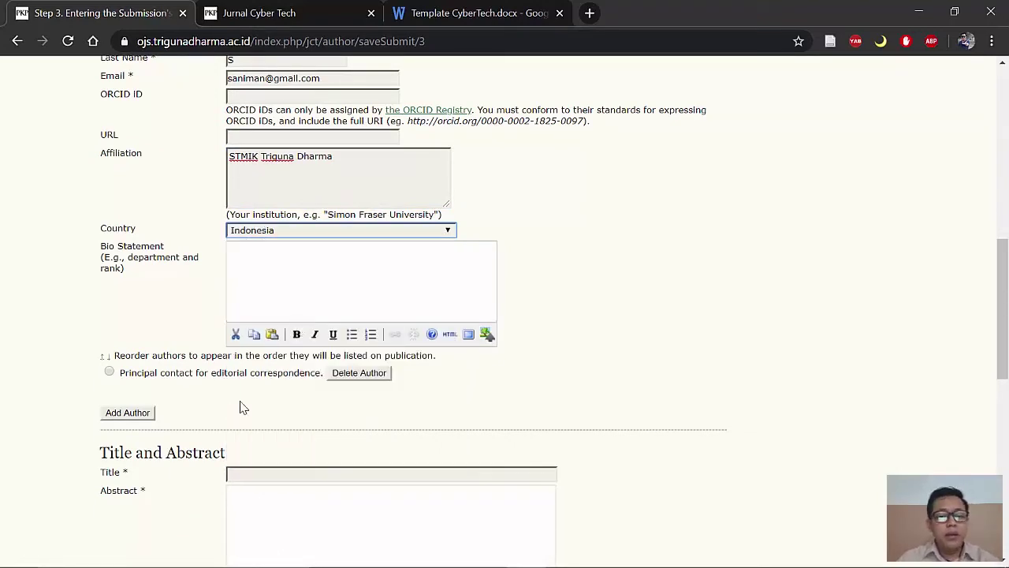
scroll(237, 379, down, 1)
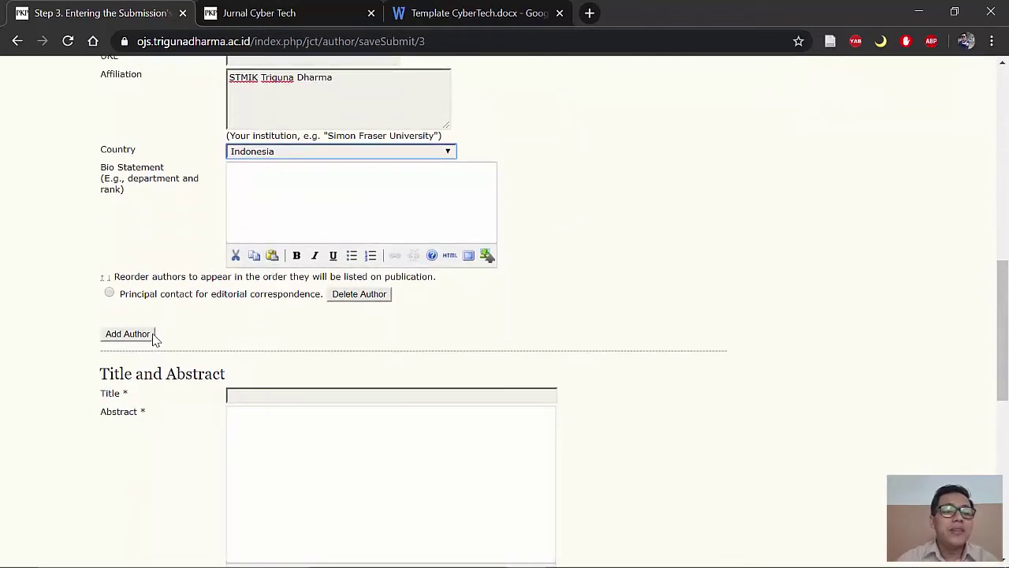
scroll(236, 316, down, 1)
Step: Close the template tab and paste the manuscript title 'Sistem Kendali Fasilitas Lab Stmik Triguna Dharma…' into Title
click(286, 321)
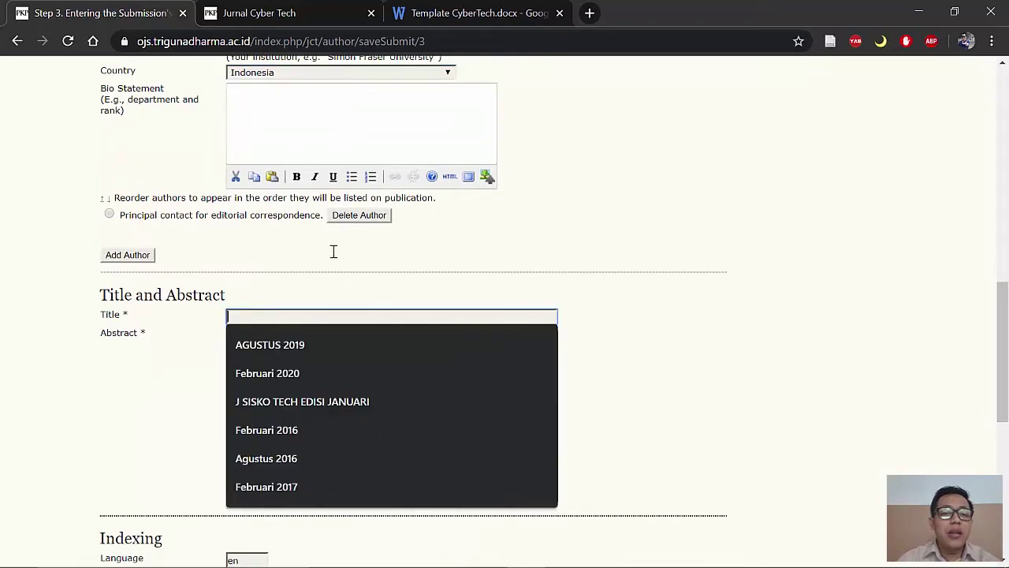
click(477, 12)
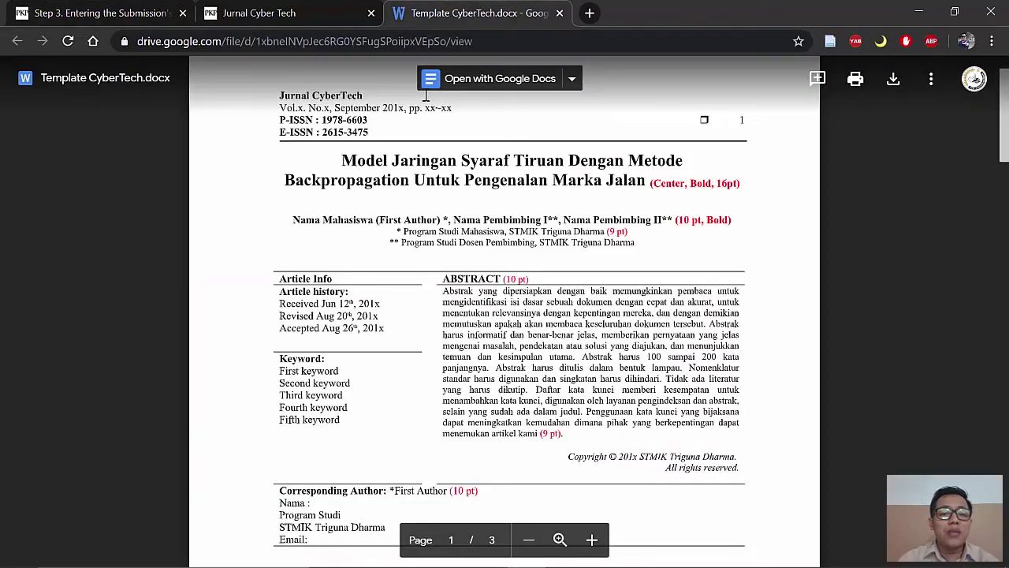
click(560, 13)
click(604, 549)
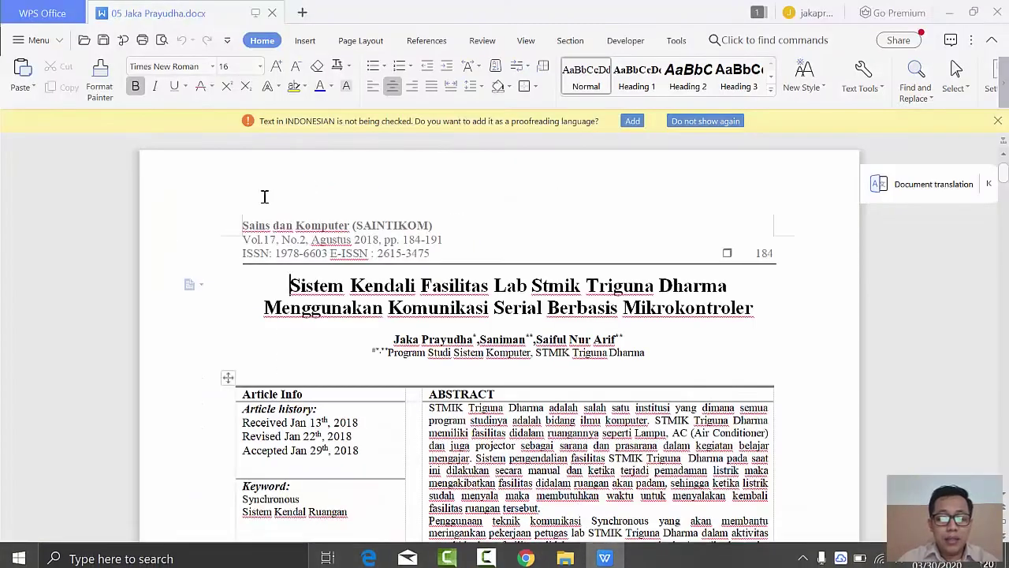
drag(292, 284, 747, 309)
key(ctrl+c)
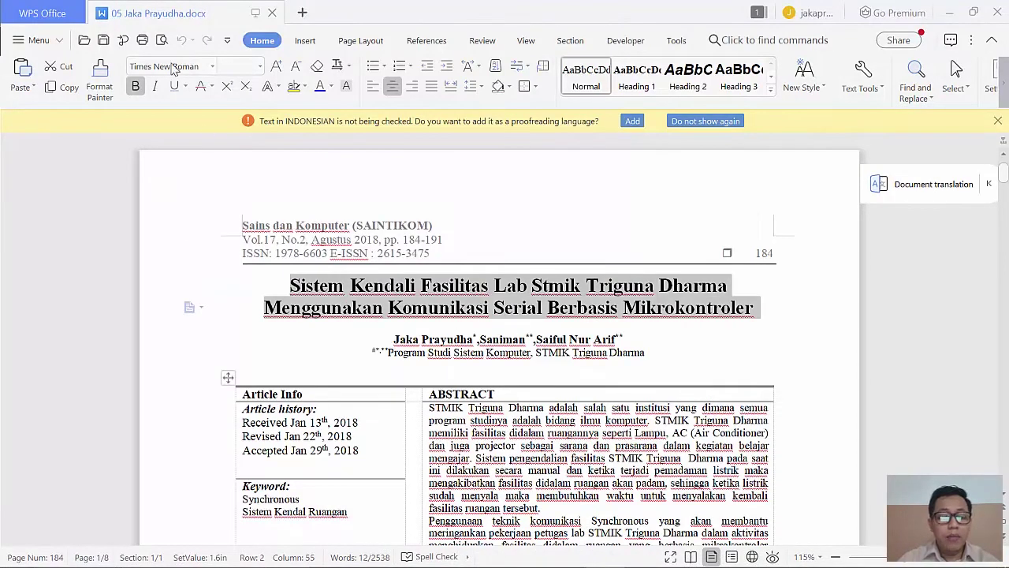
click(525, 552)
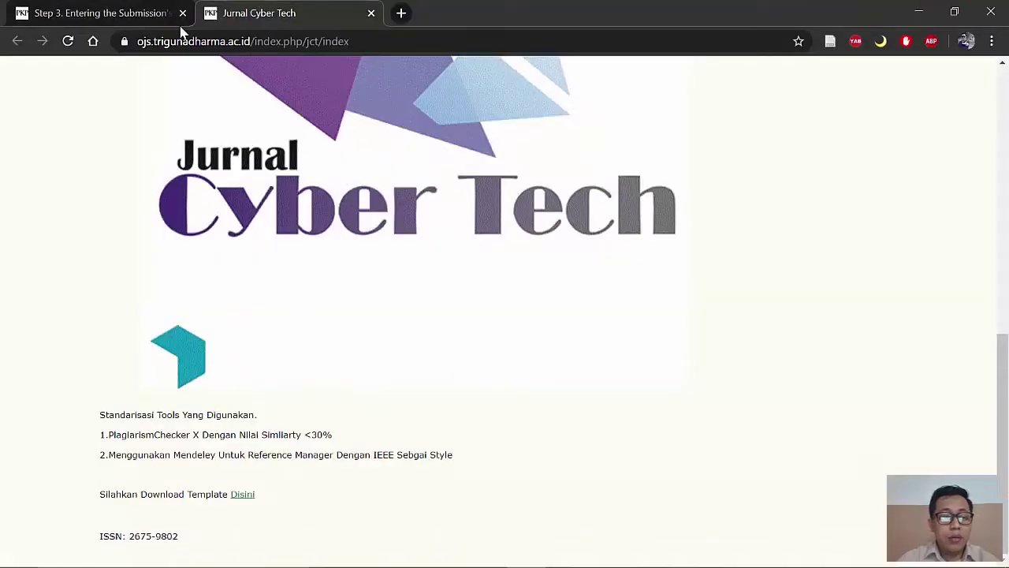
click(129, 16)
key(ctrl+v)
Step: Copy the manuscript's abstract and paste it into the Abstract box
click(428, 440)
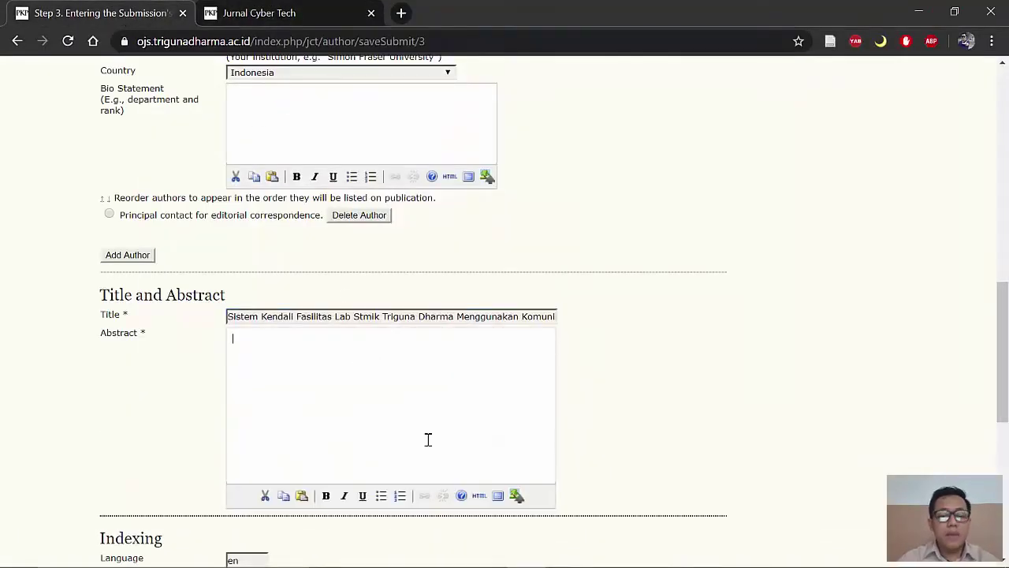
click(604, 552)
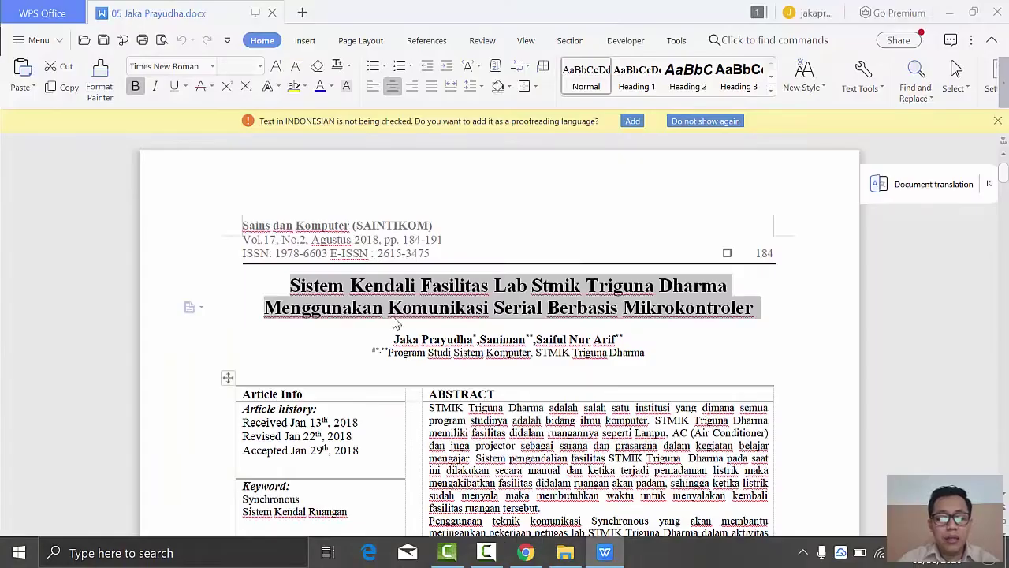
click(424, 286)
key(ctrl+c)
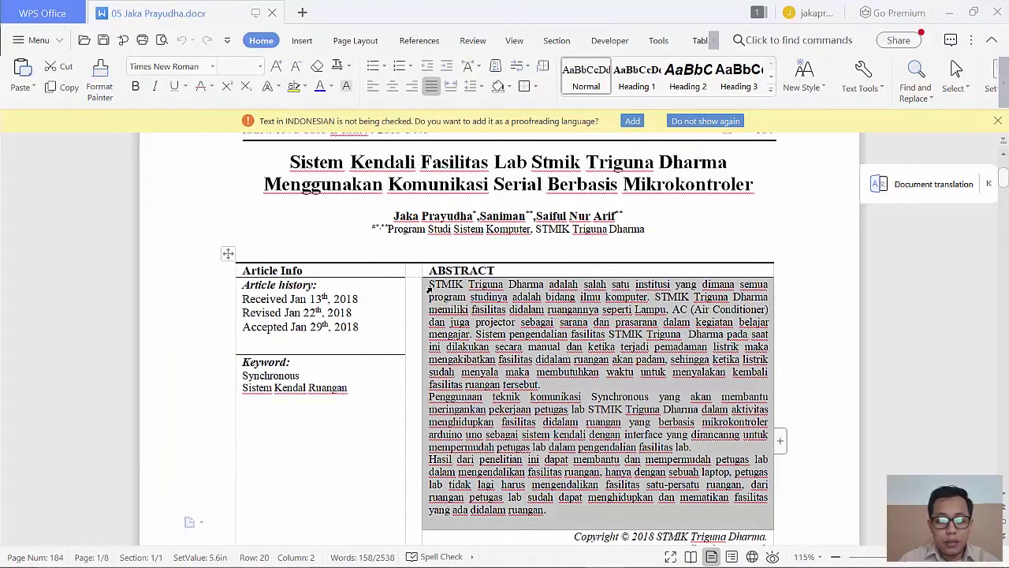
click(527, 551)
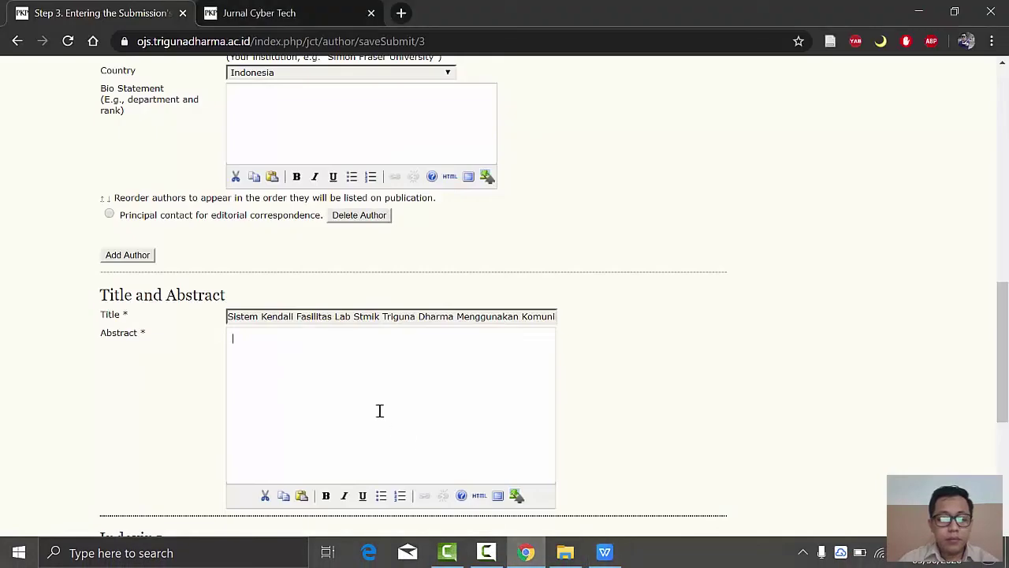
key(ctrl+v)
scroll(367, 378, down, 1)
scroll(302, 273, down, 5)
scroll(302, 273, up, 3)
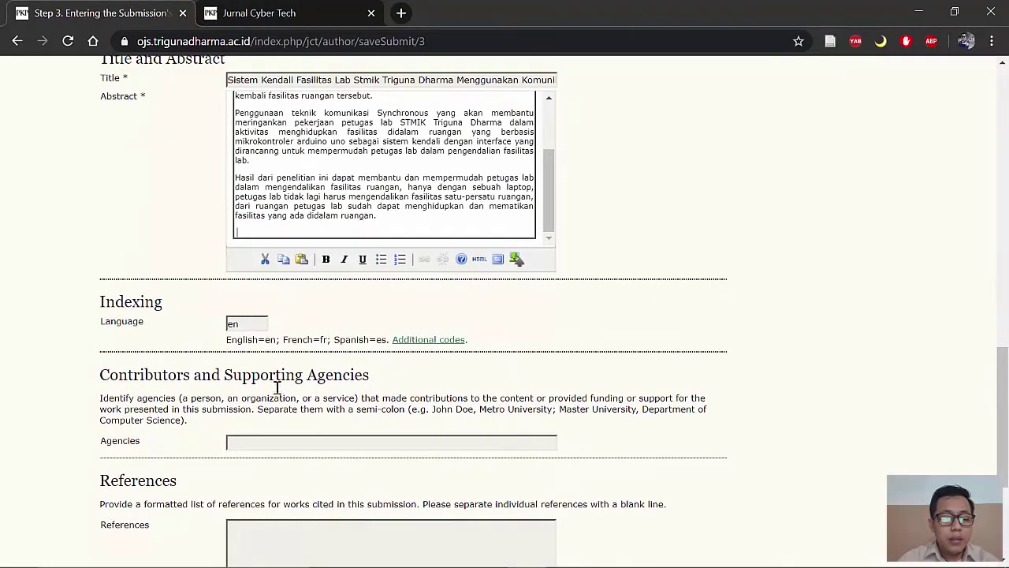
Step: Copy all five Daftar Pustaka entries from the WPS manuscript into the References box
scroll(276, 385, down, 3)
click(304, 404)
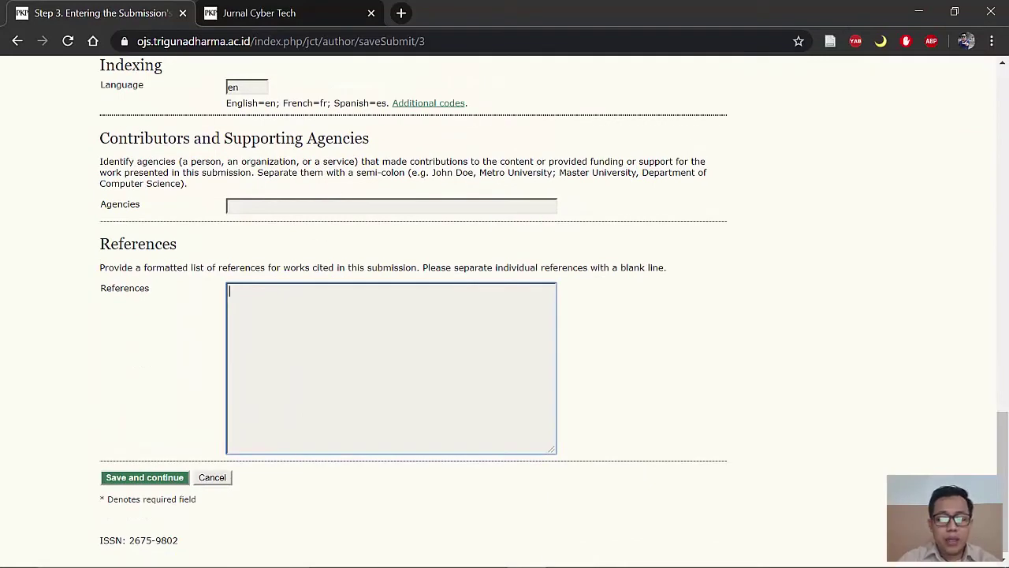
click(605, 552)
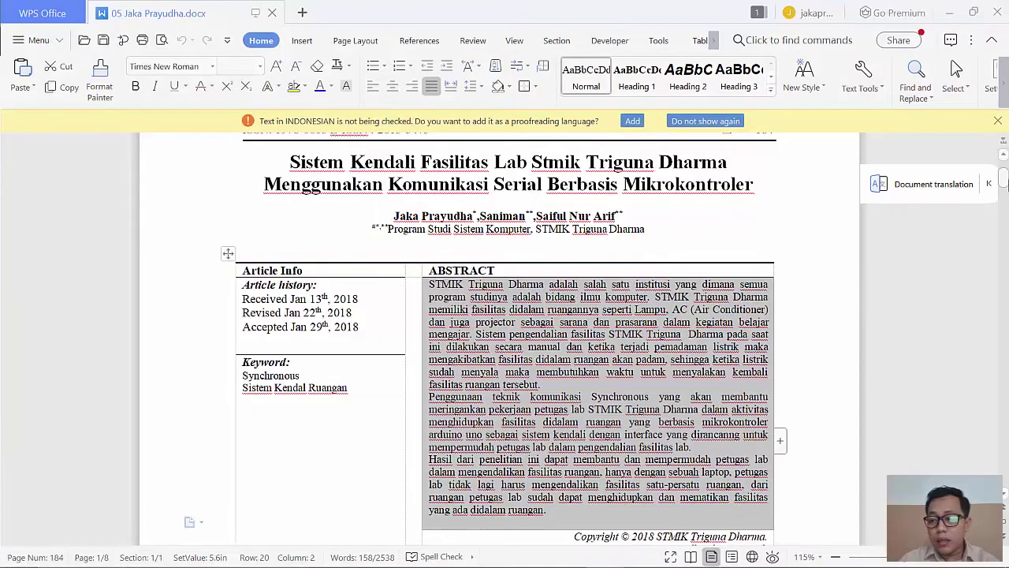
drag(1005, 186, 1005, 490)
scroll(631, 386, up, 3)
scroll(623, 386, up, 10)
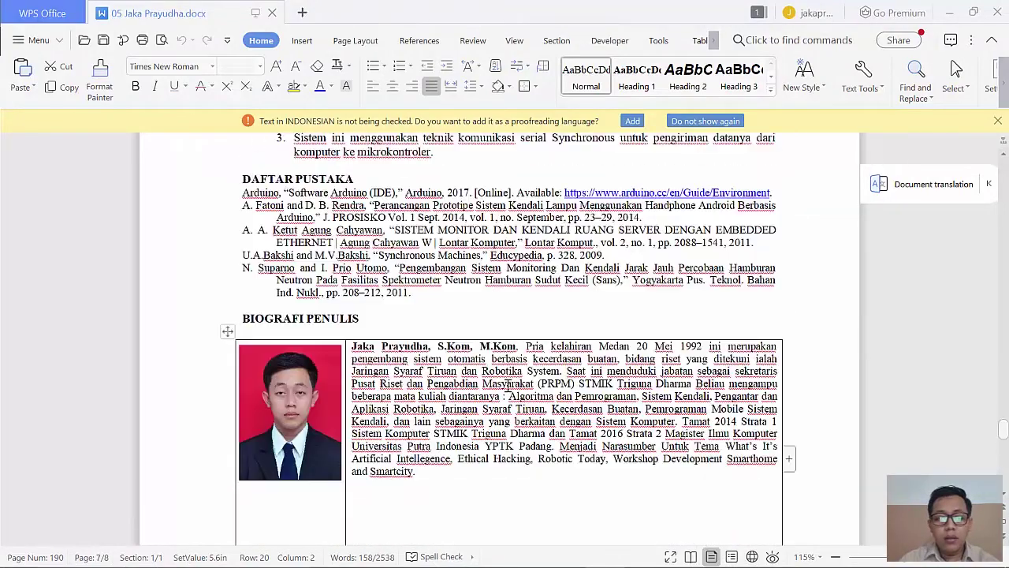
scroll(507, 383, up, 4)
drag(418, 459, 243, 369)
click(419, 461)
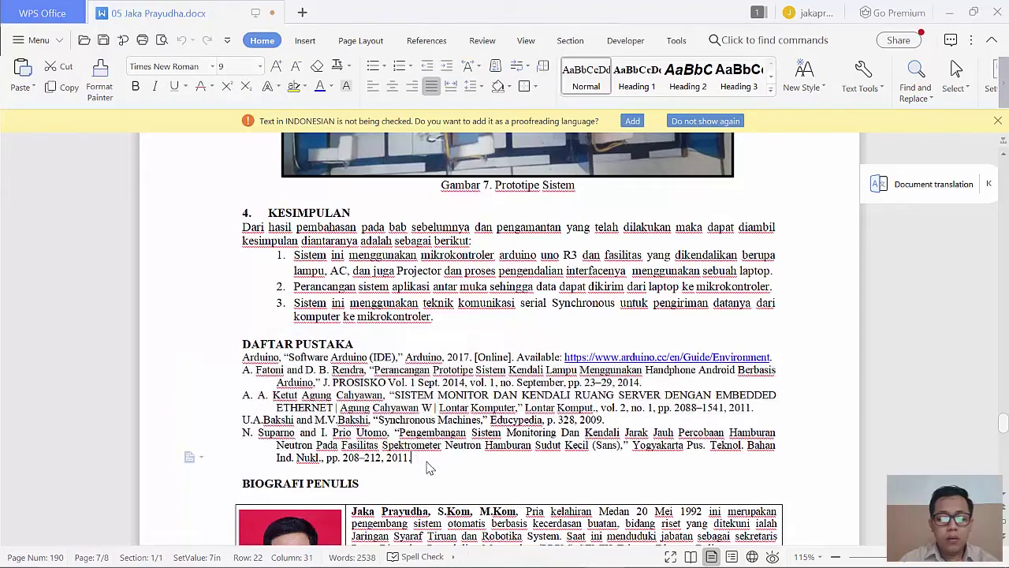
drag(419, 461, 244, 361)
key(ctrl+c)
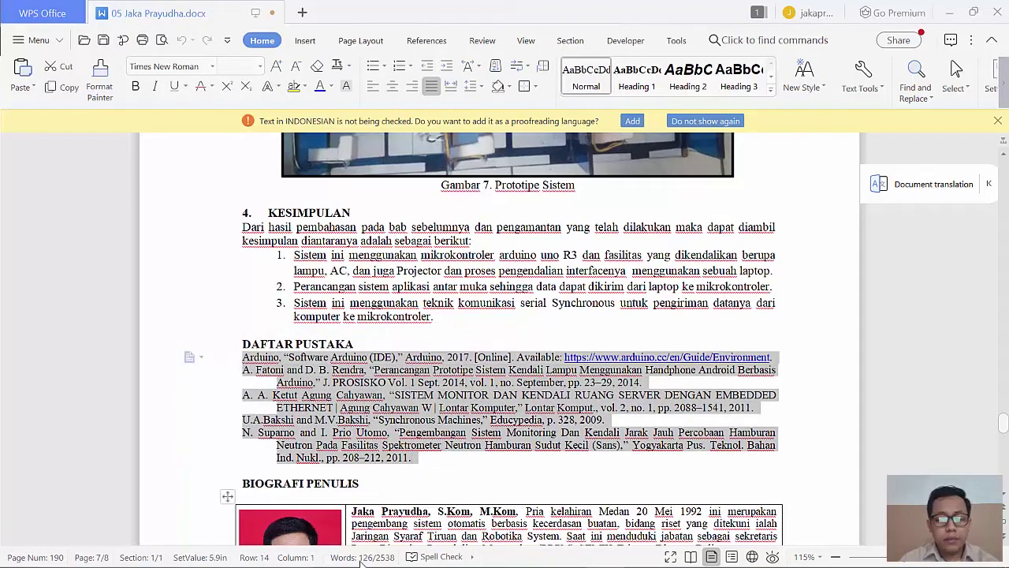
mouse_move(492, 557)
click(526, 553)
click(387, 396)
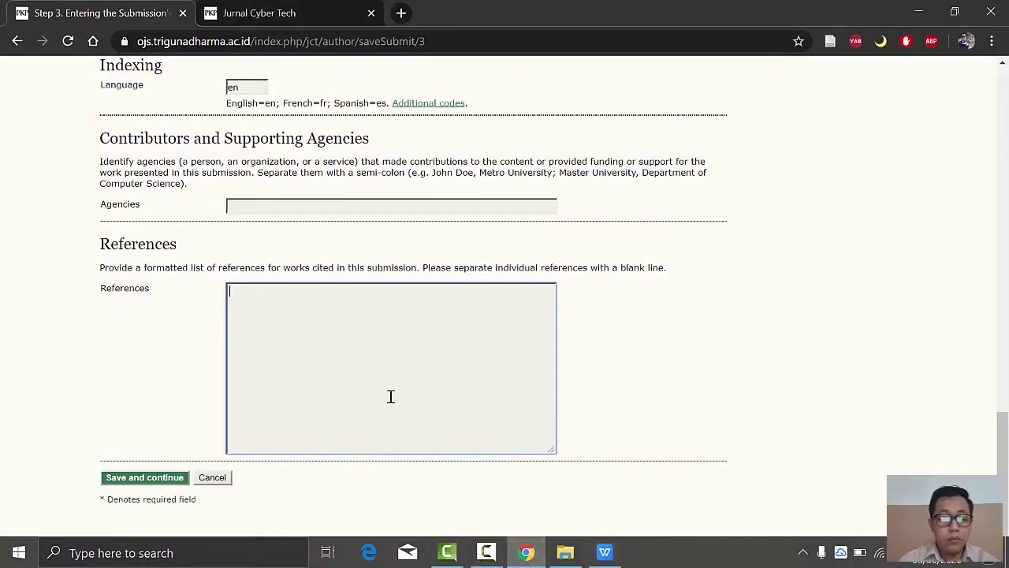
key(ctrl+v)
Step: Save the metadata and upload the manuscript .docx as a supplementary file
click(173, 482)
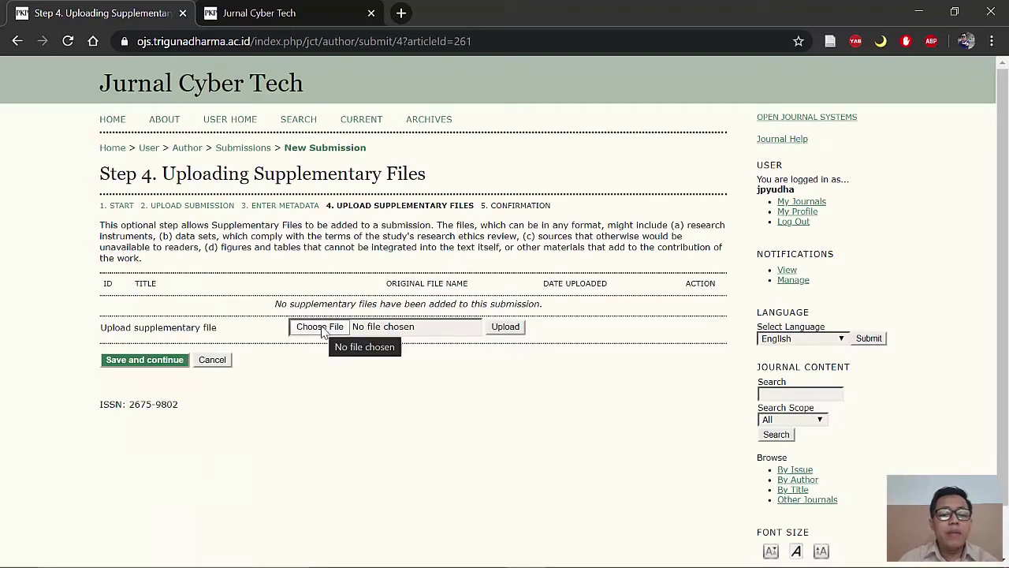
click(321, 330)
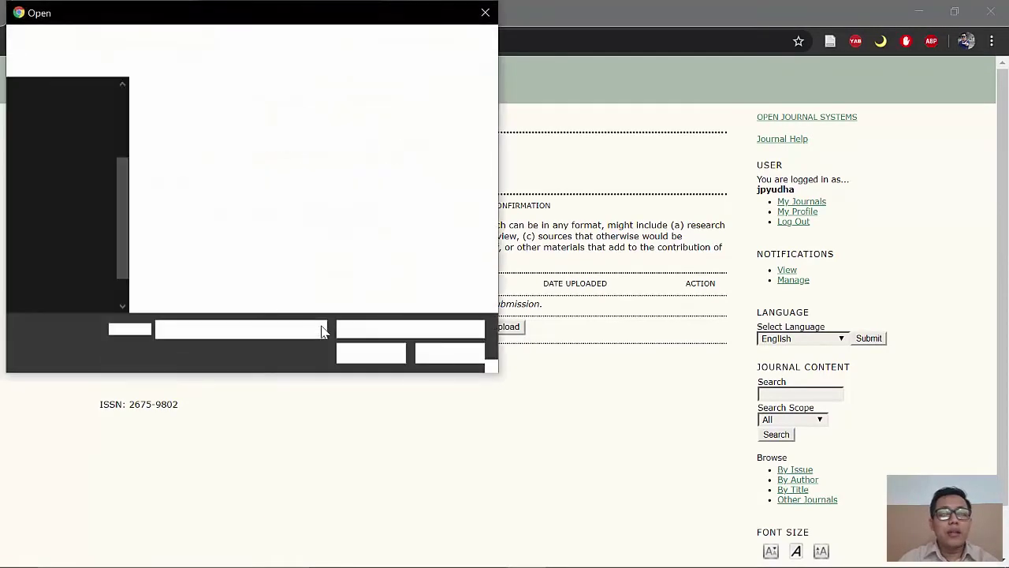
click(443, 134)
click(364, 354)
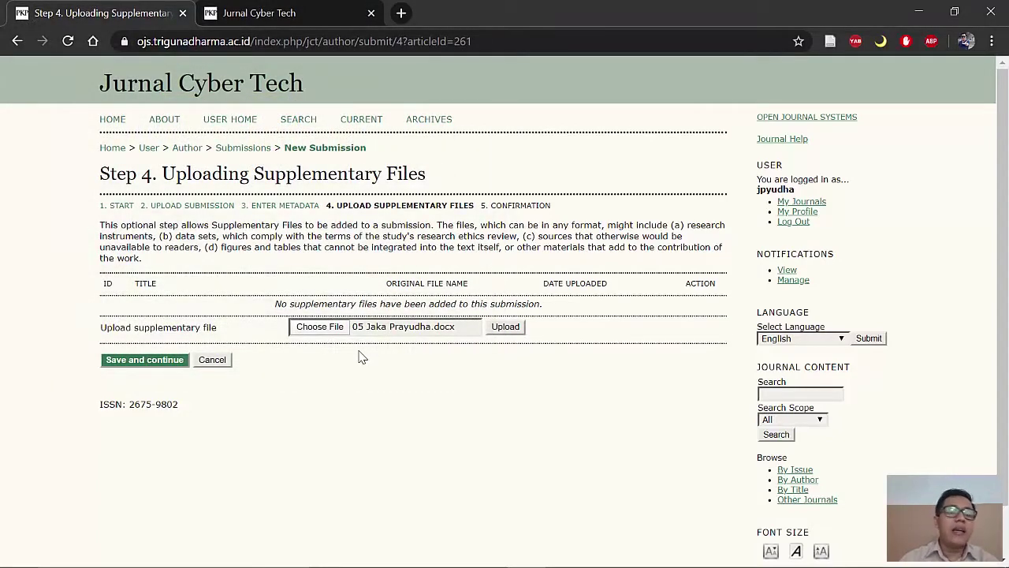
click(505, 326)
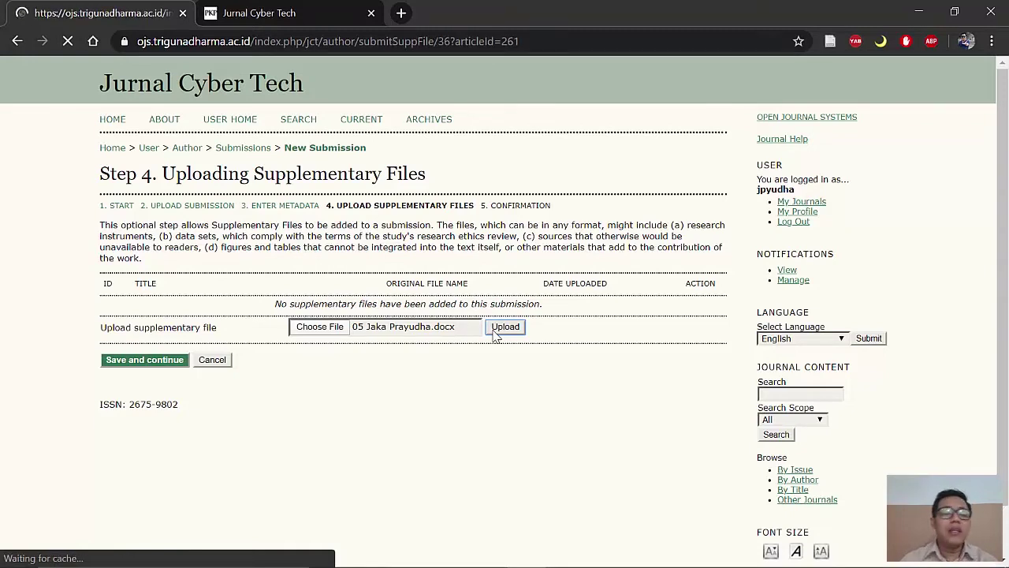
Step: Keep the supplementary file titled Untitled and save its metadata
click(603, 552)
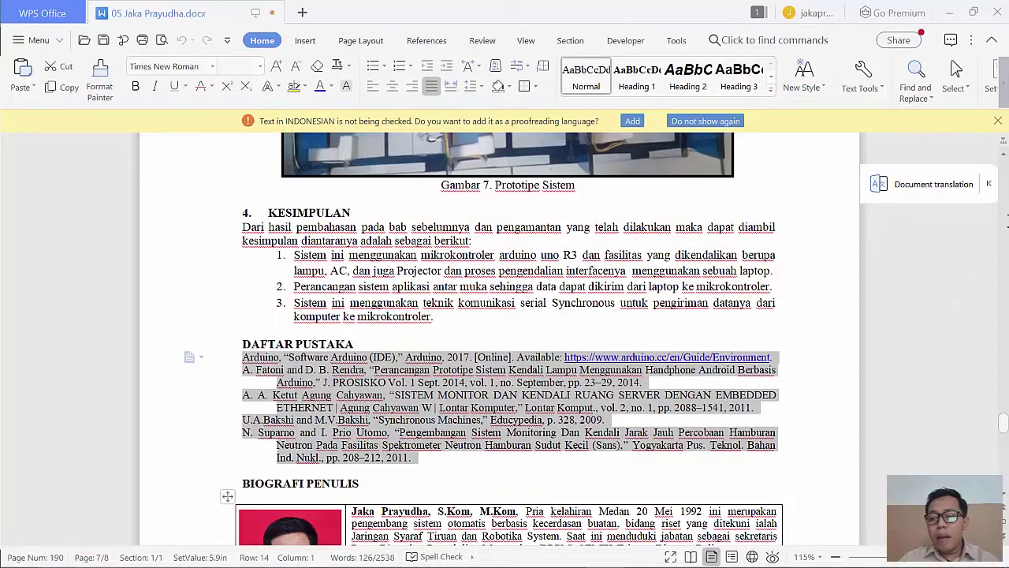
drag(1003, 425, 998, 177)
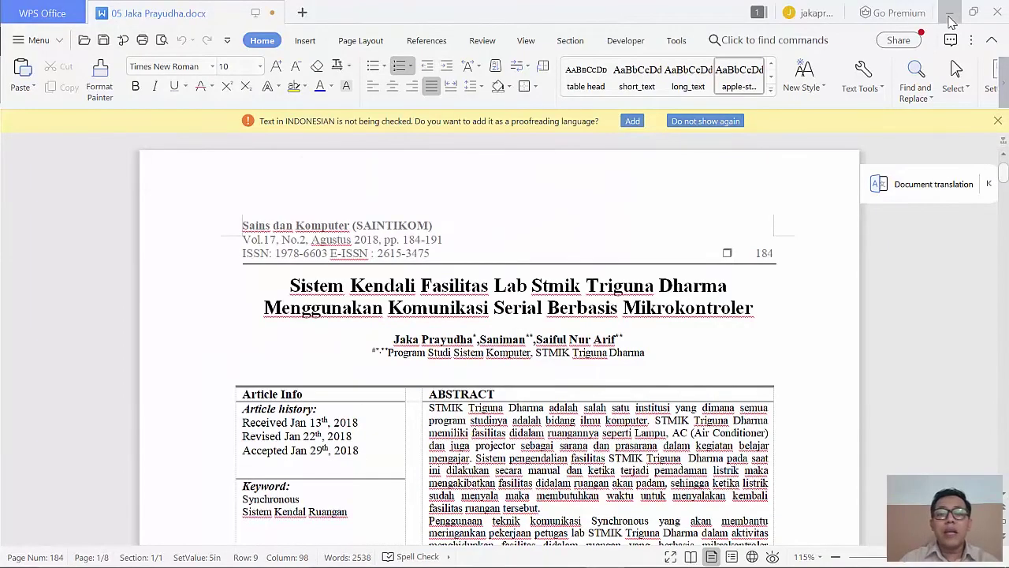
click(950, 13)
scroll(355, 424, down, 2)
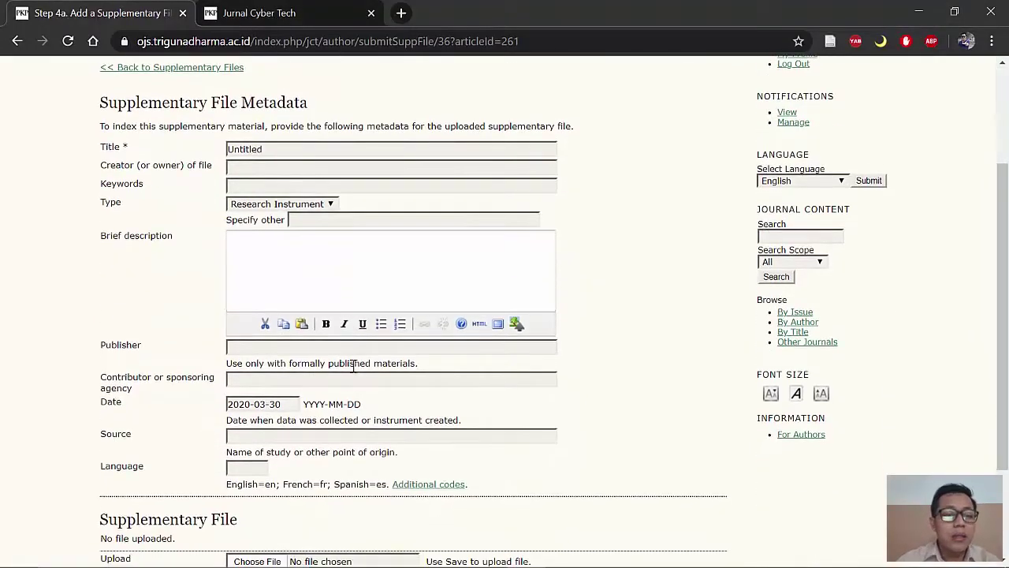
drag(282, 150, 201, 140)
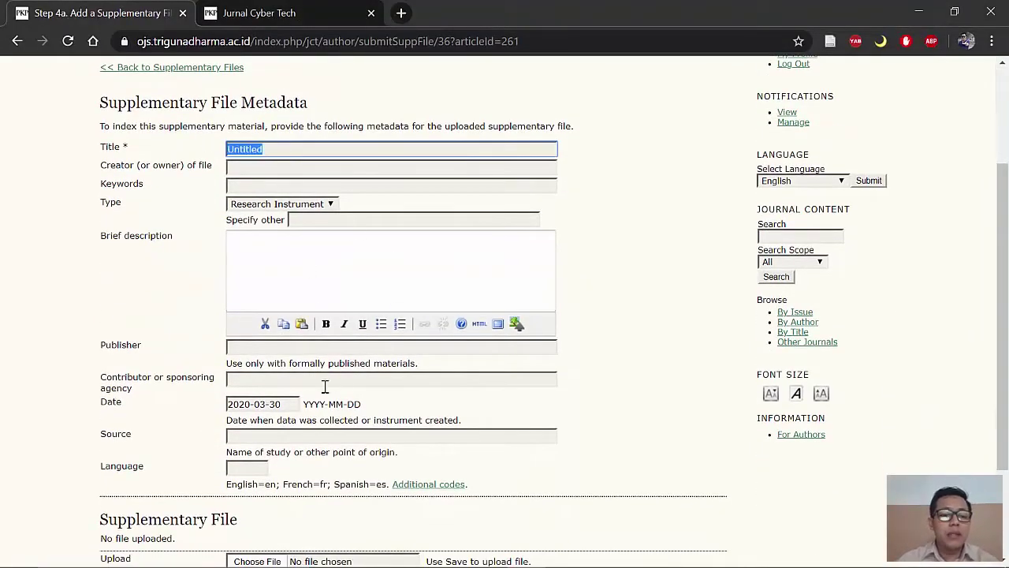
scroll(223, 423, down, 2)
scroll(343, 390, up, 3)
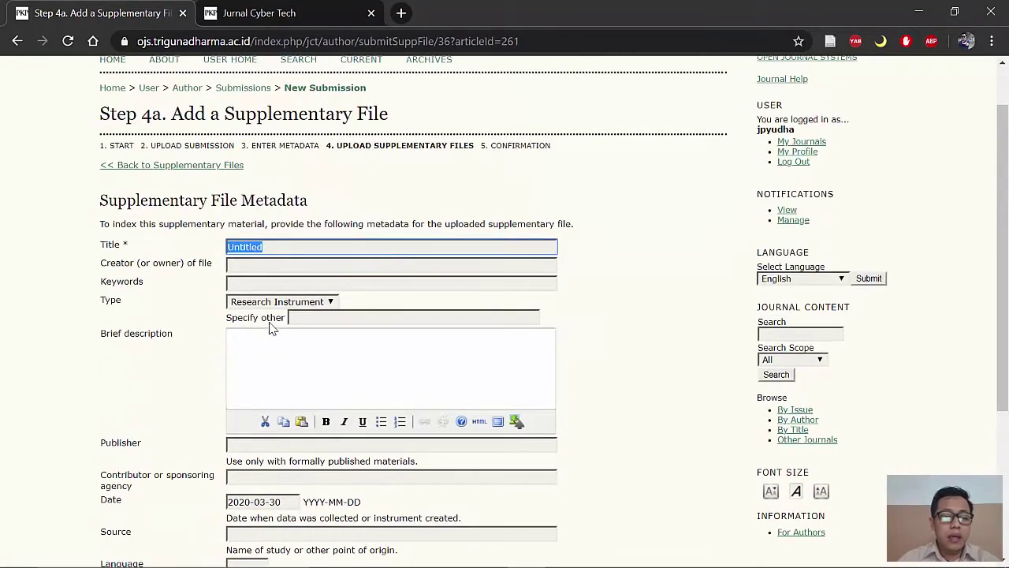
scroll(325, 371, down, 3)
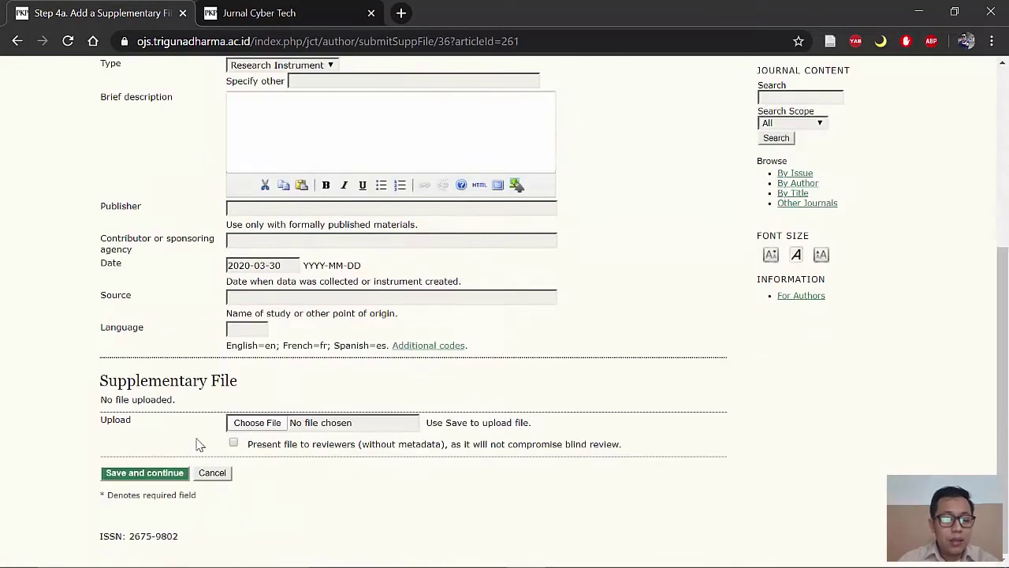
click(144, 473)
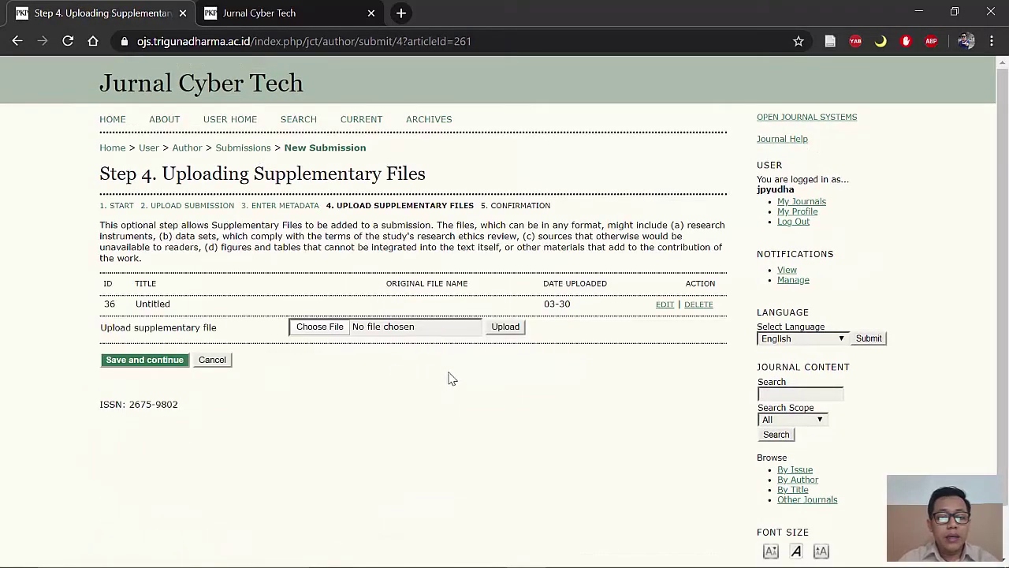
Step: Finish the submission and confirm ID 261 shows as Awaiting assignment in Active Submissions
click(153, 363)
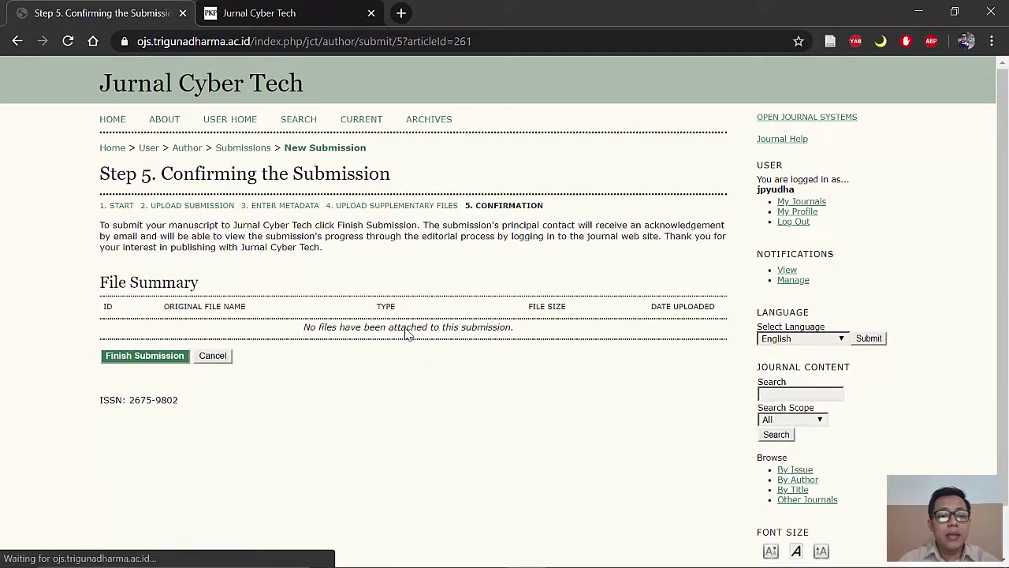
click(151, 357)
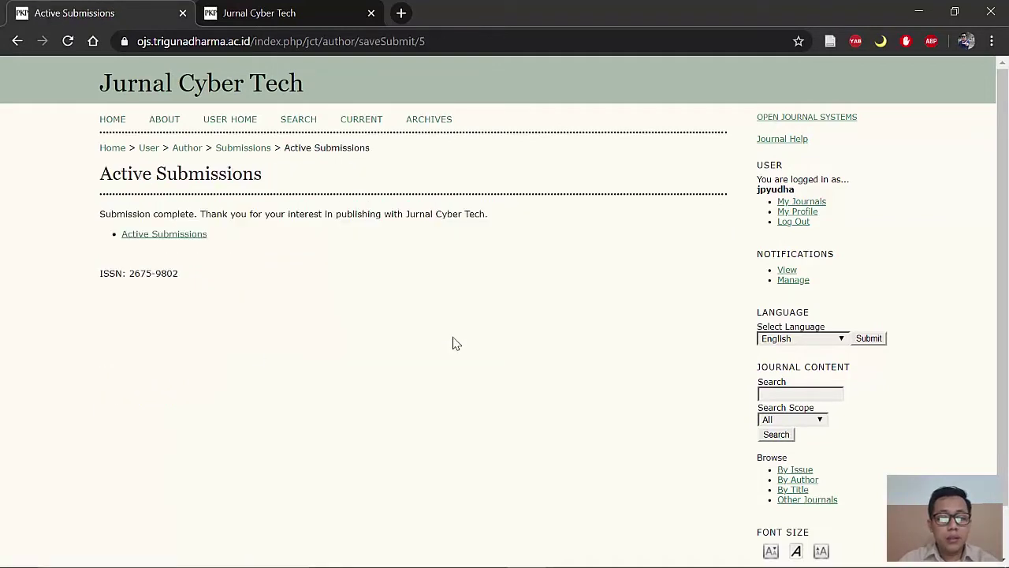
click(181, 234)
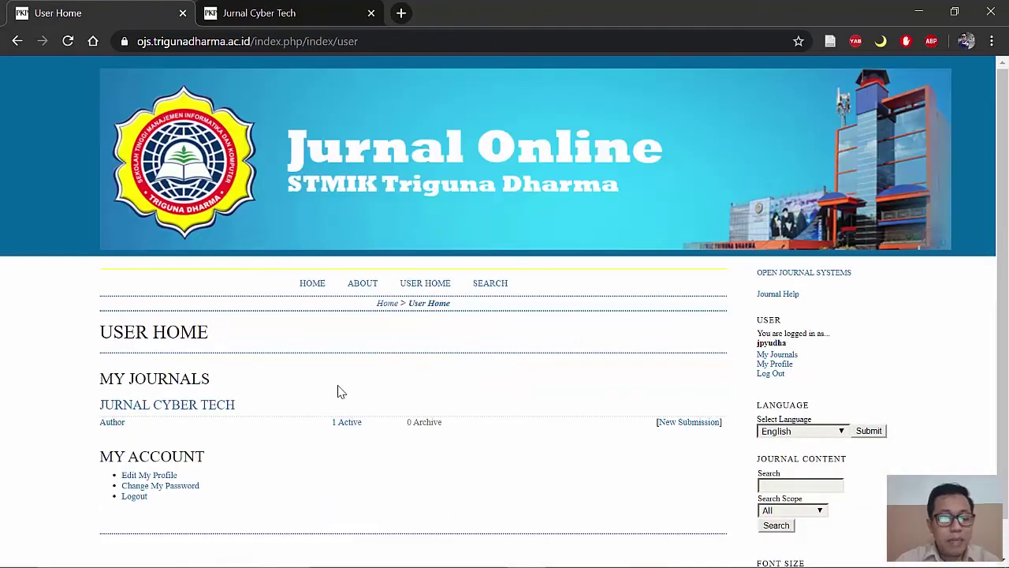
scroll(338, 392, down, 1)
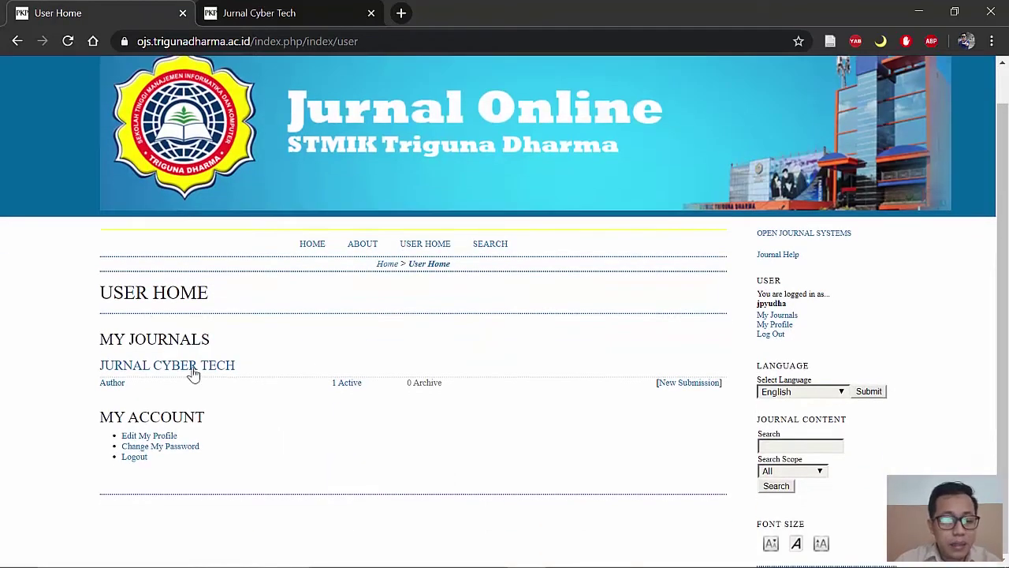
click(162, 371)
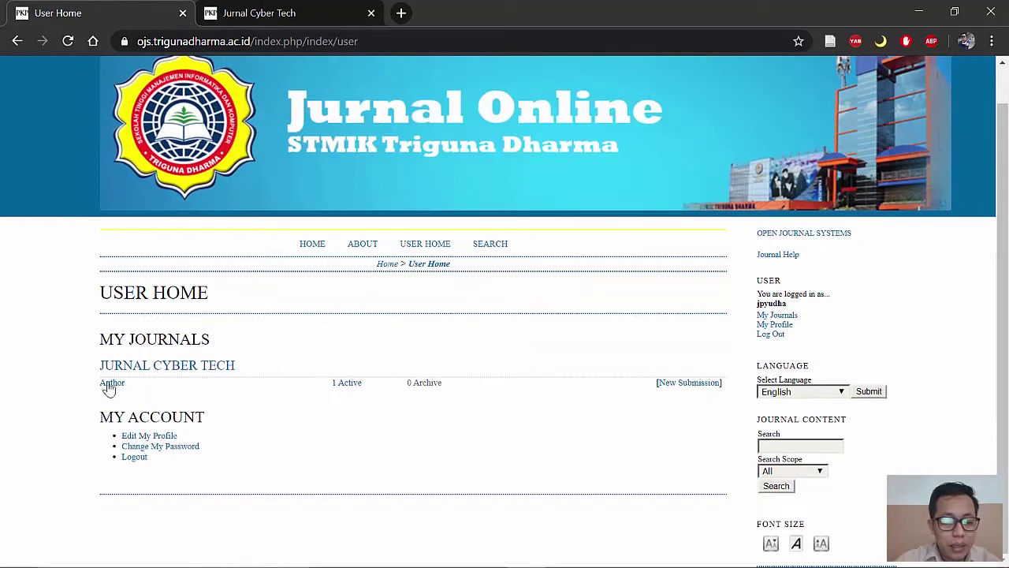
click(349, 388)
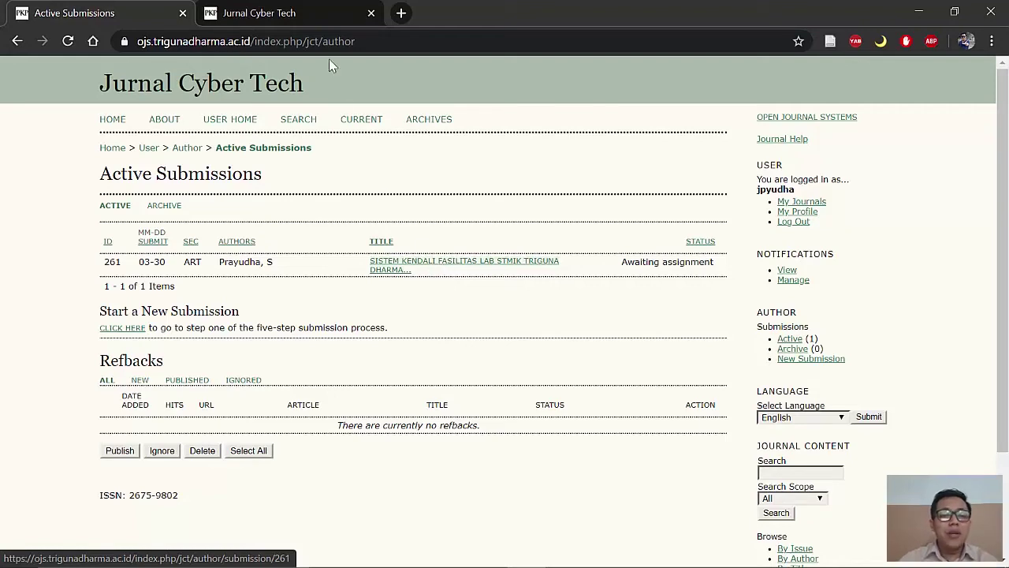
Step: Trim the Cyber Tech tab's URL to the domain to load the journal portal
click(310, 23)
click(315, 33)
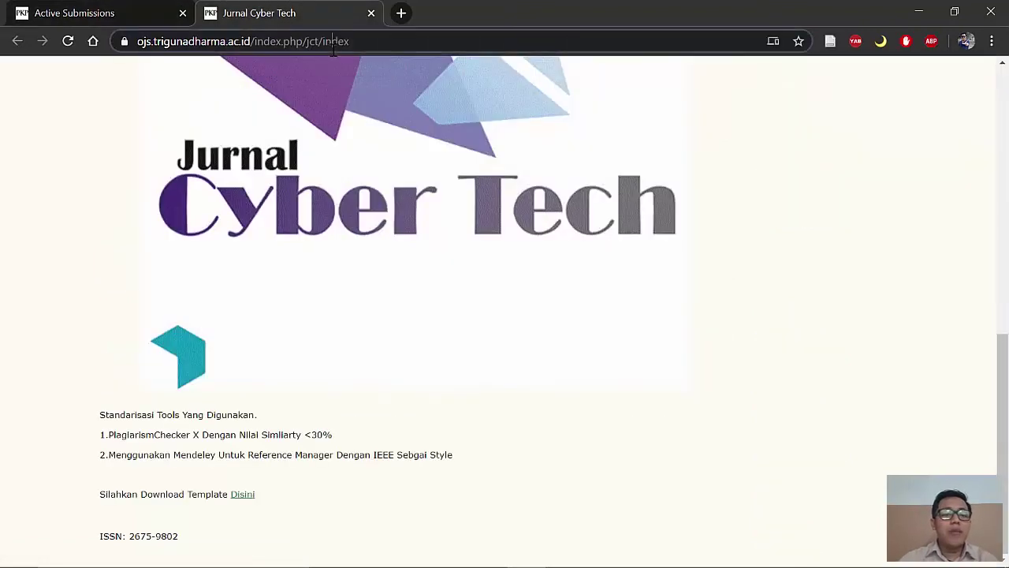
scroll(556, 183, up, 10)
click(388, 41)
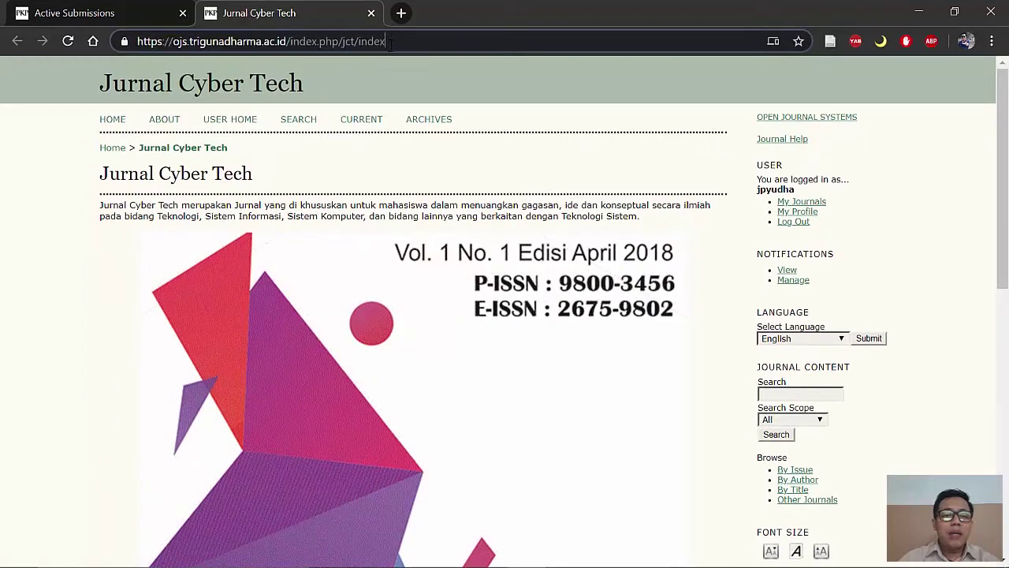
drag(385, 41, 288, 44)
key(BackSpace)
key(Return)
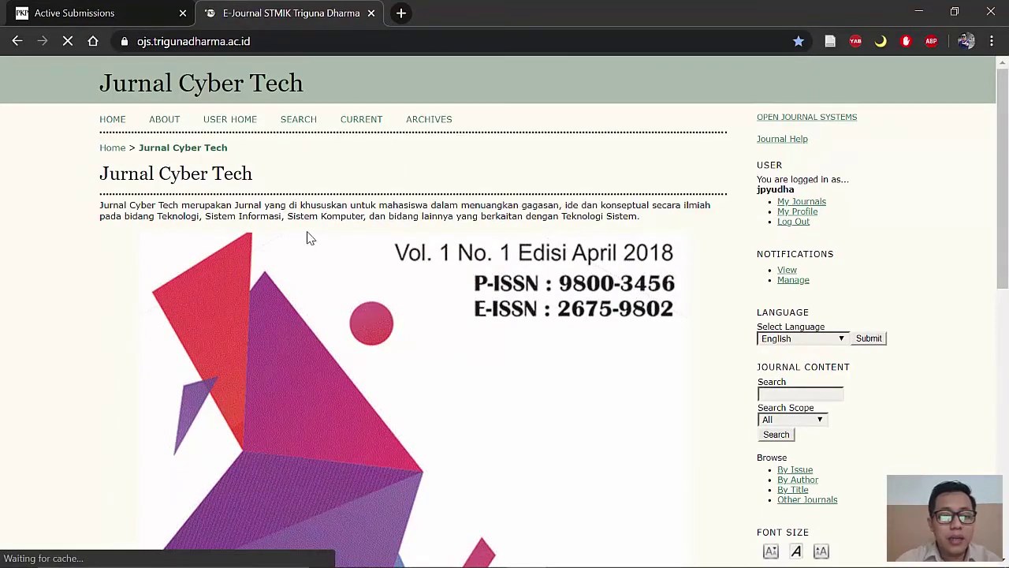
scroll(292, 299, down, 2)
scroll(292, 302, down, 2)
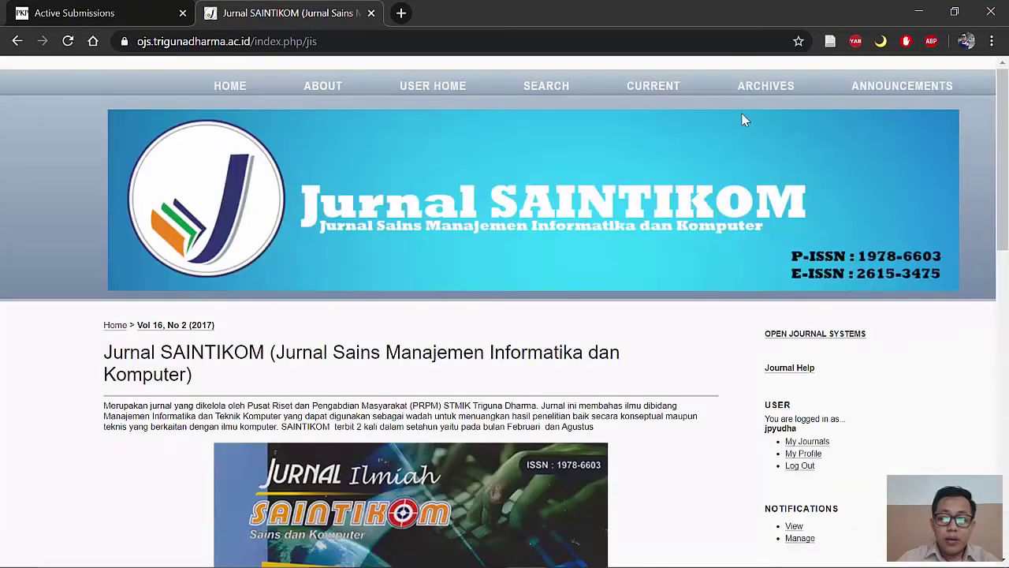
Step: Browse Jurnal SAINTIKOM's archives to the Vol 15, No 1 (2016) issue
click(781, 82)
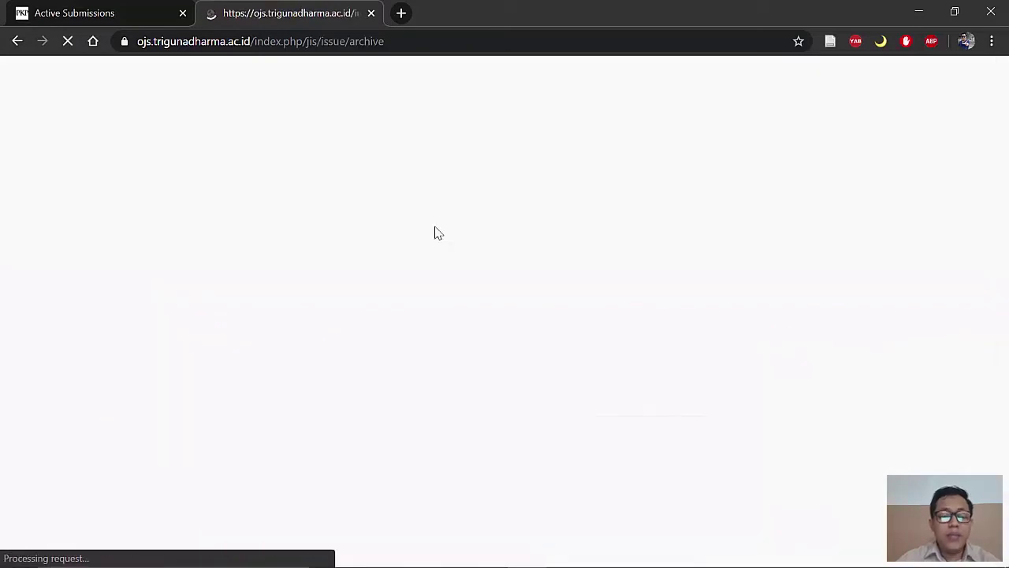
scroll(468, 284, down, 3)
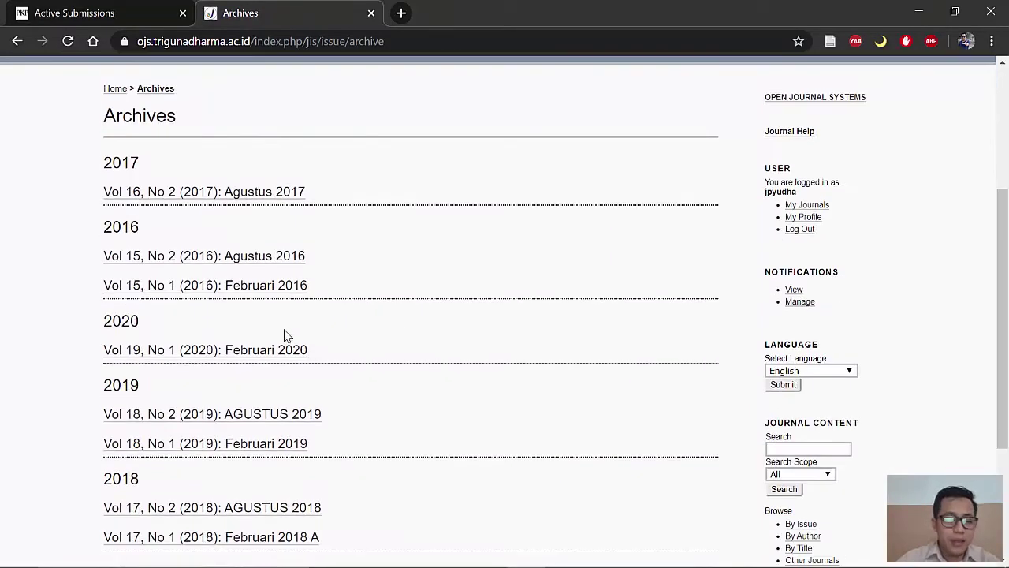
click(243, 288)
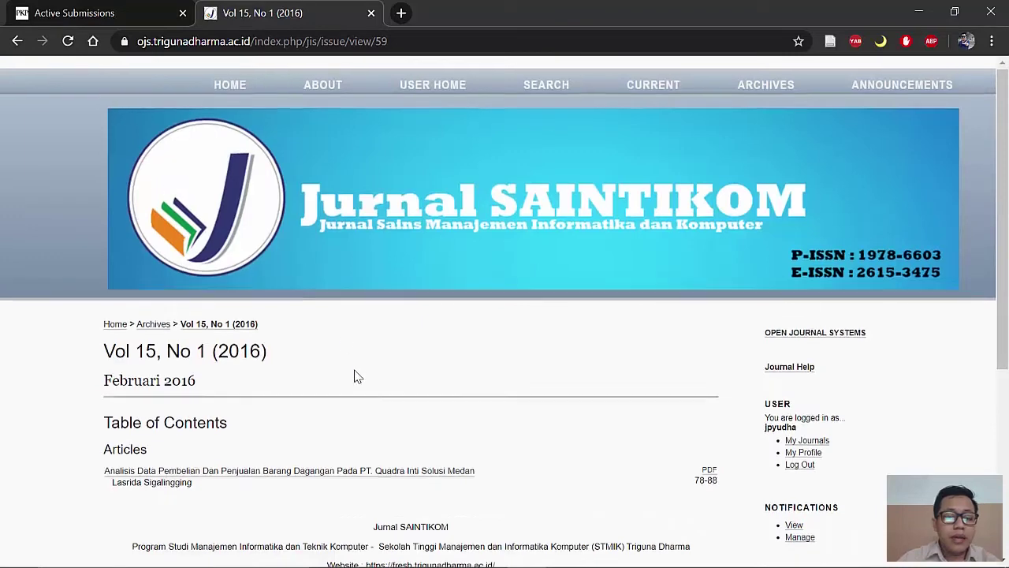
scroll(331, 347, down, 2)
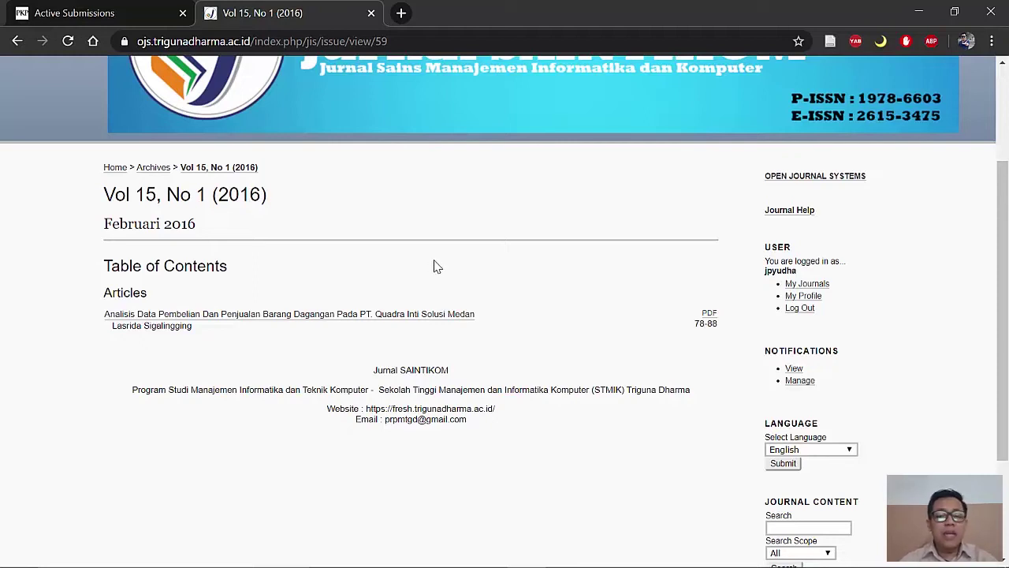
scroll(439, 266, up, 2)
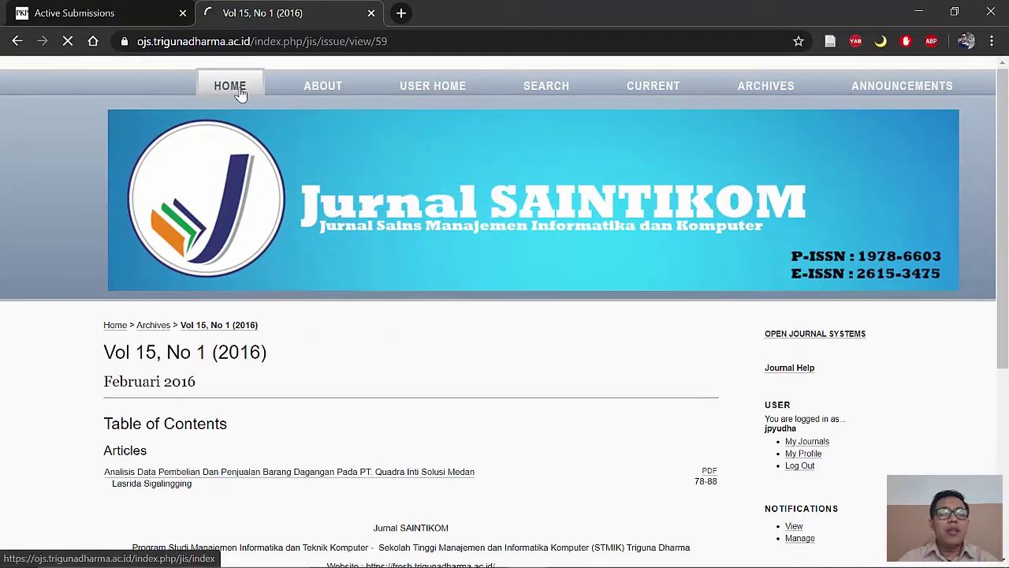
Step: Go back to SAINTIKOM's home, then trim the URL to return to the portal's journal list
click(241, 93)
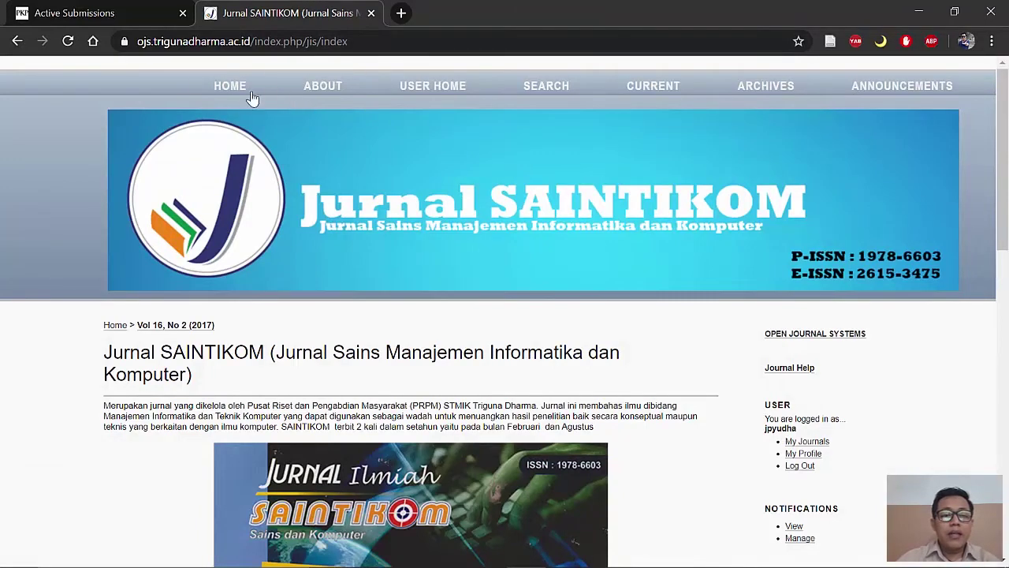
drag(349, 35, 253, 36)
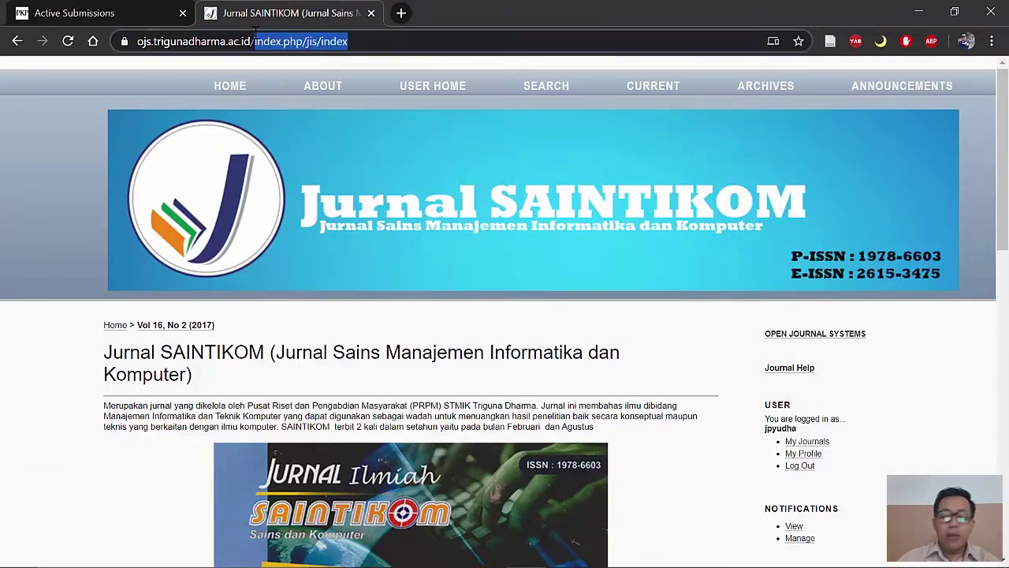
key(BackSpace)
key(Return)
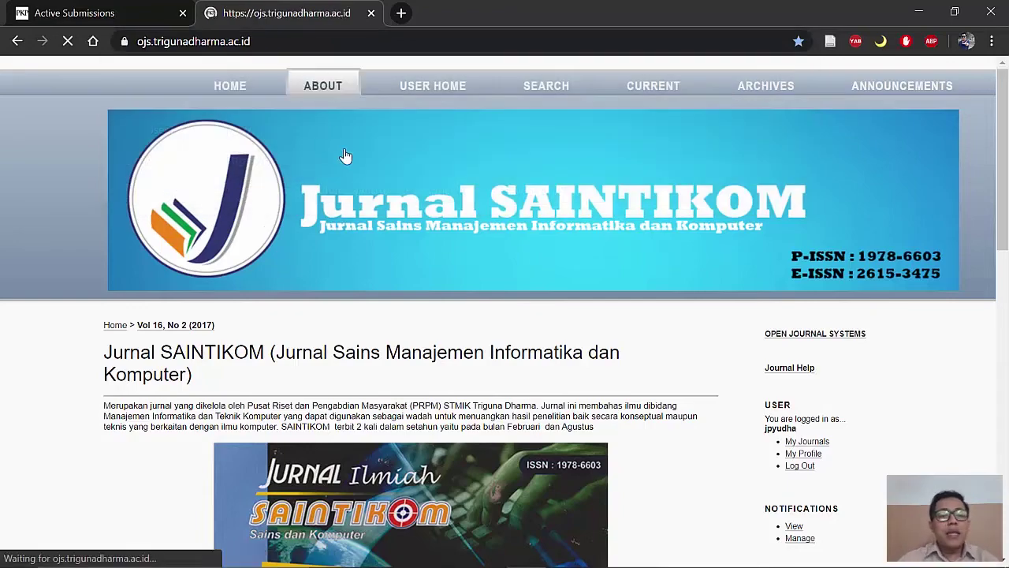
scroll(365, 245, down, 3)
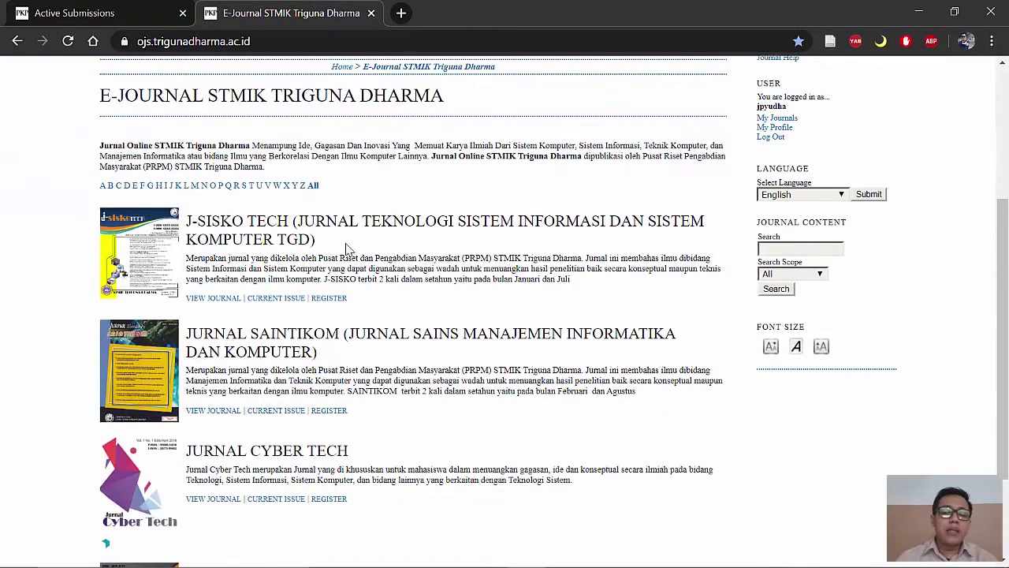
scroll(345, 249, up, 3)
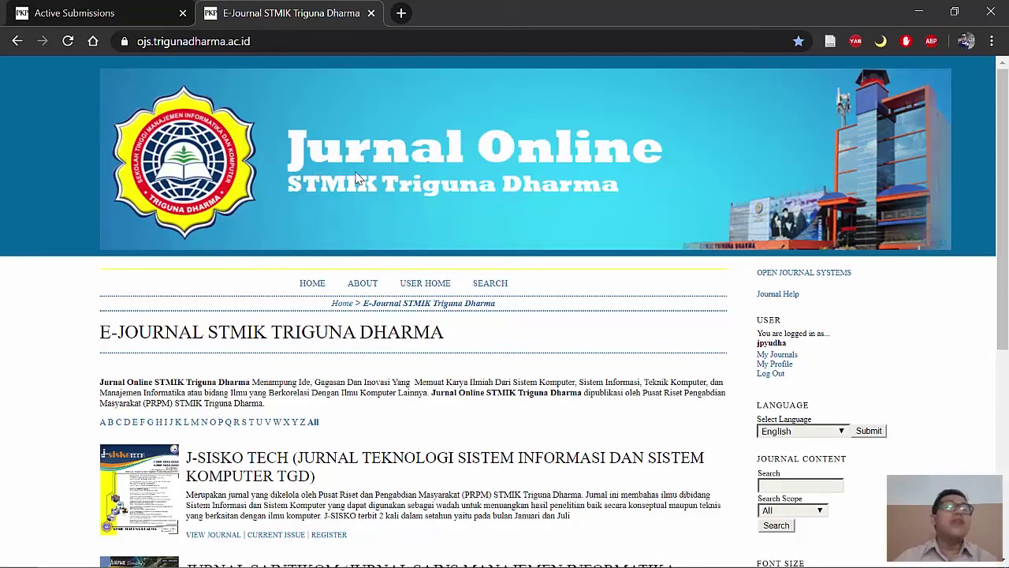
Step: In a new tab, try loading the SINTA address, then search Google for 'sinta2'
click(400, 14)
text(sinta)
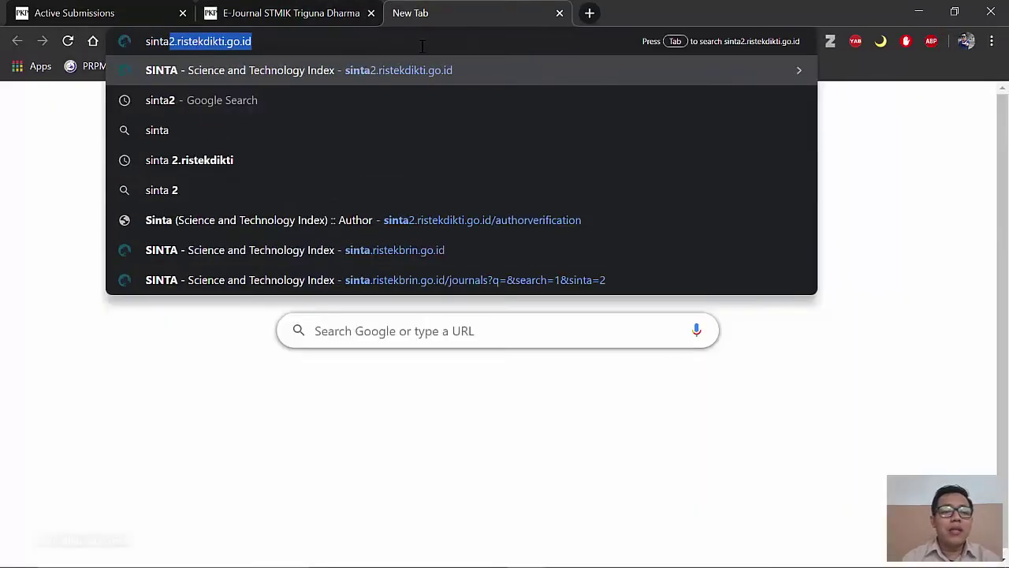
key(Right)
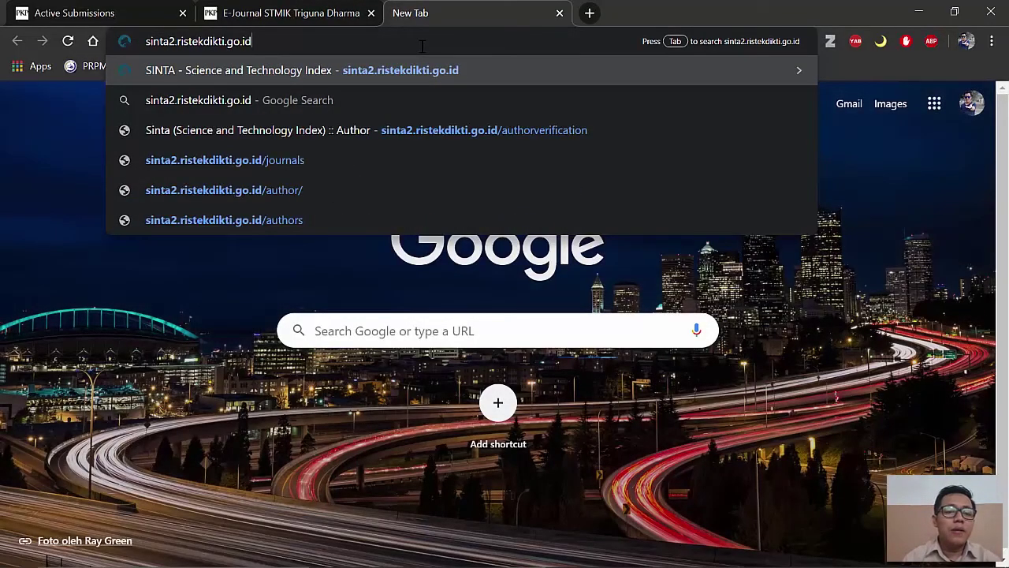
key(Return)
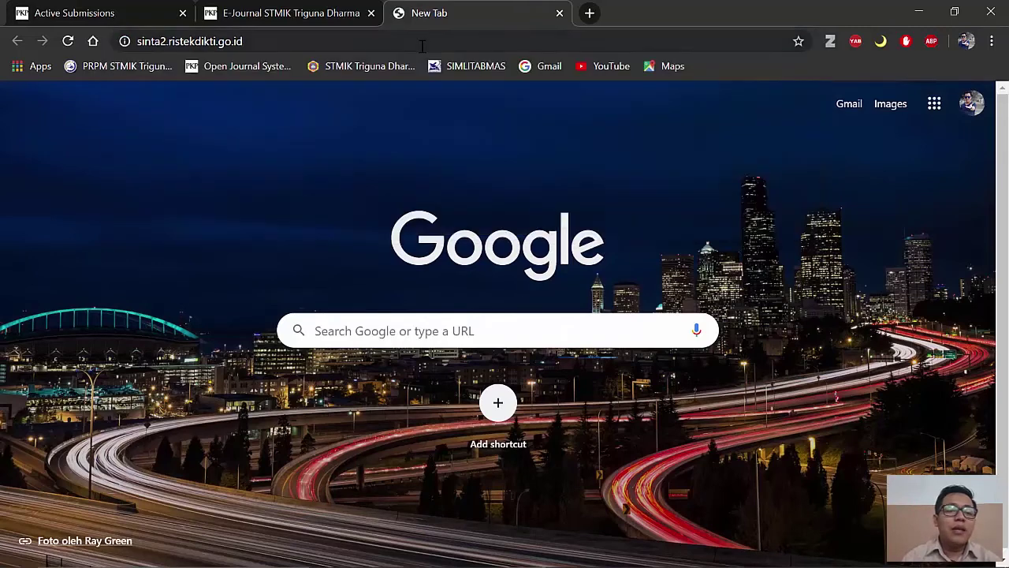
click(350, 41)
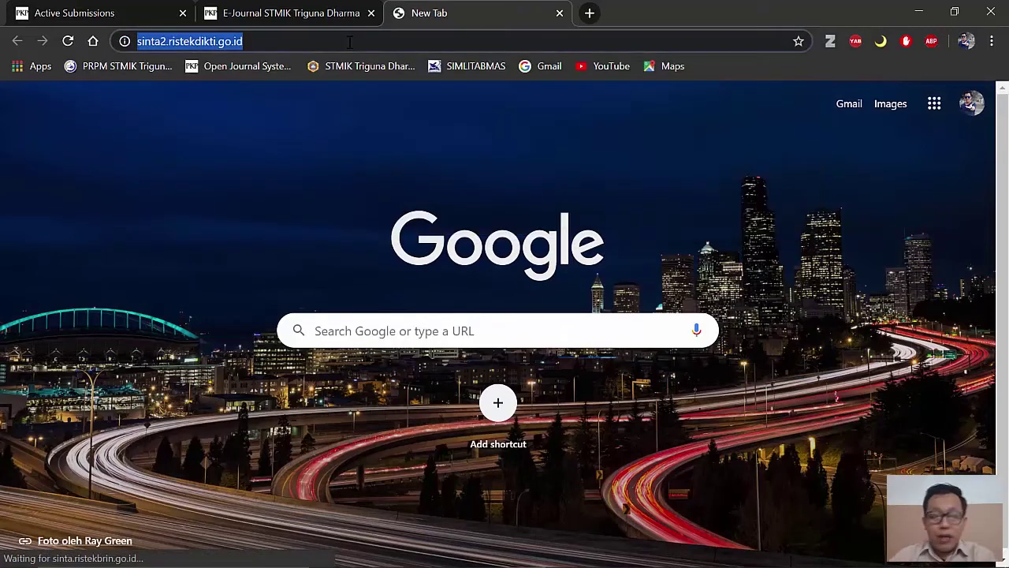
key(Return)
click(350, 41)
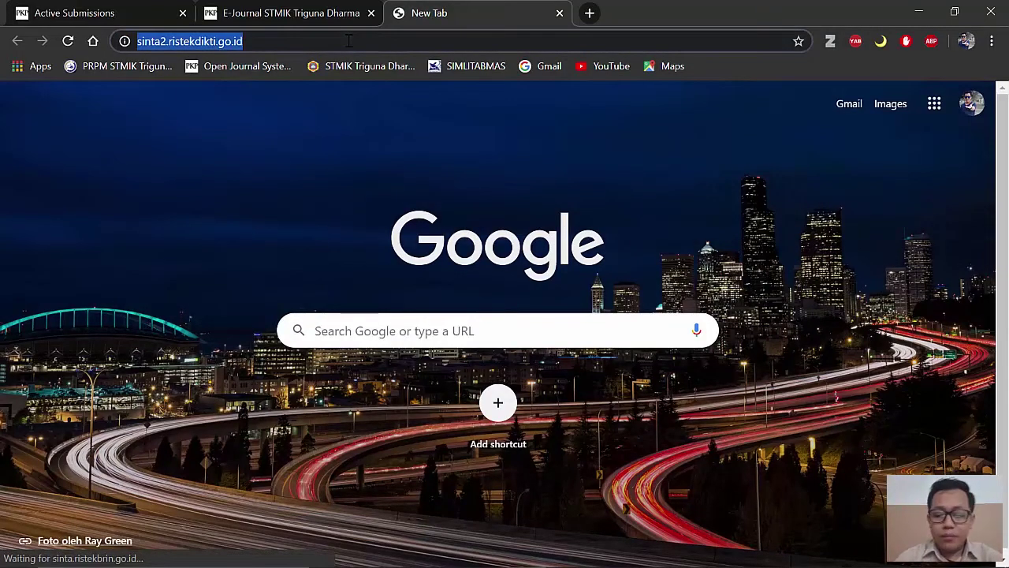
key(Return)
click(348, 41)
text(si)
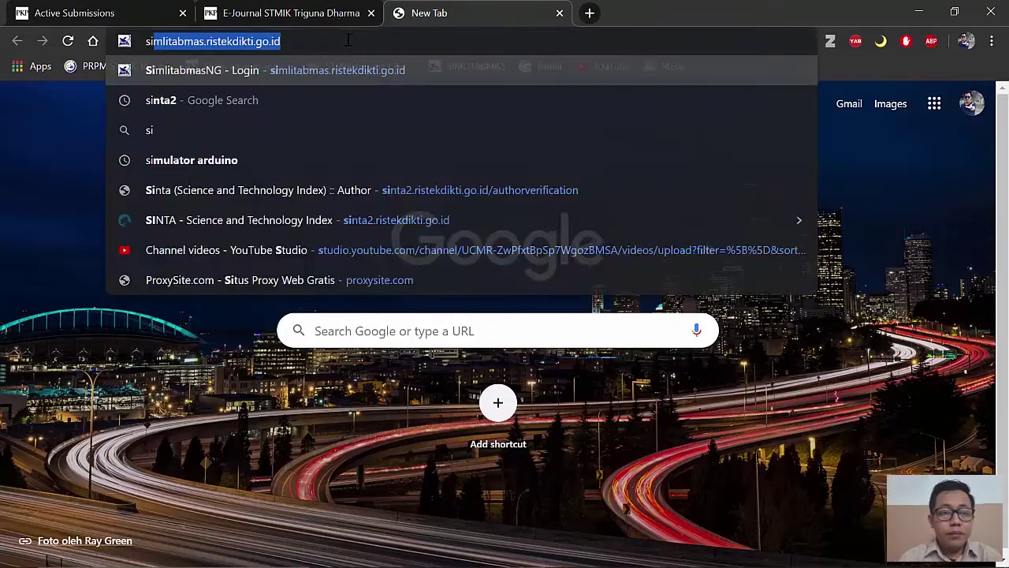
text(nta2)
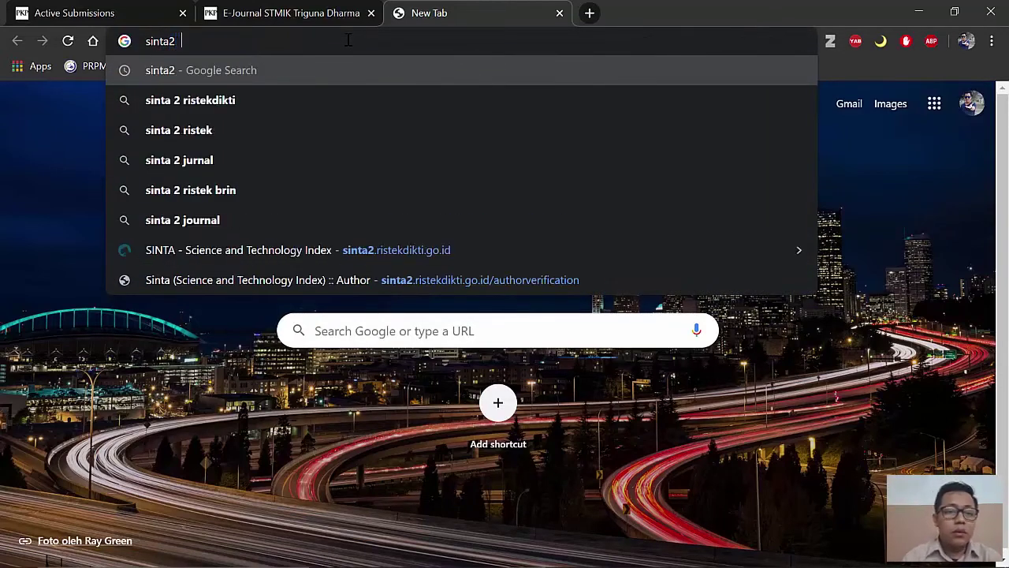
key(Return)
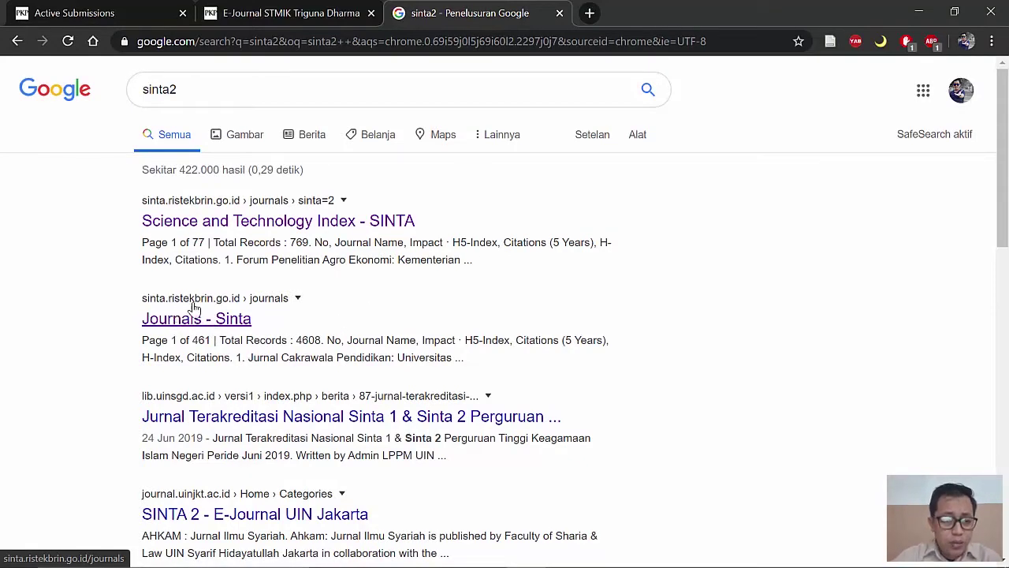
Step: Open SINTA's journal list and filter it to S3-accredited journals
click(198, 325)
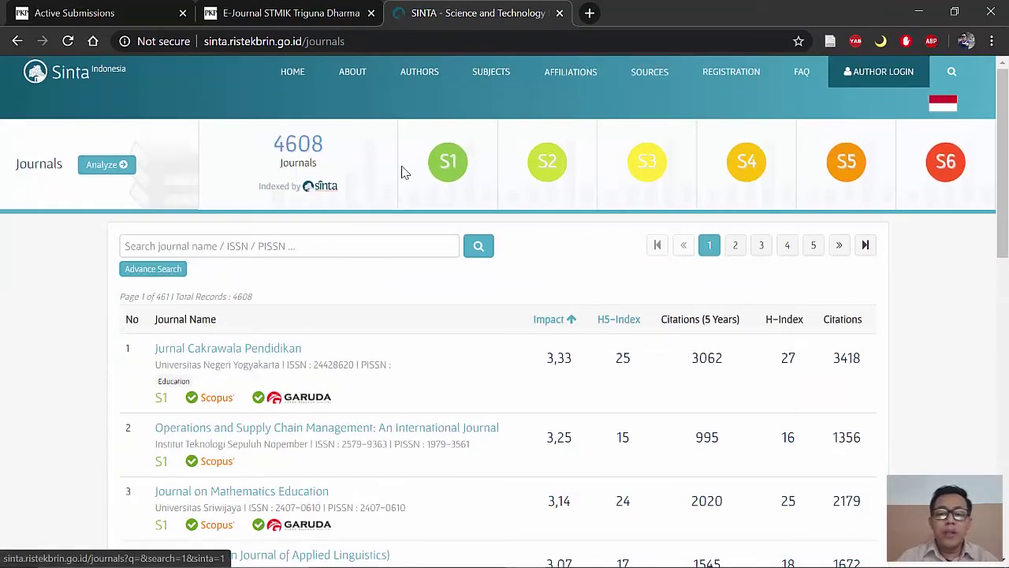
click(647, 161)
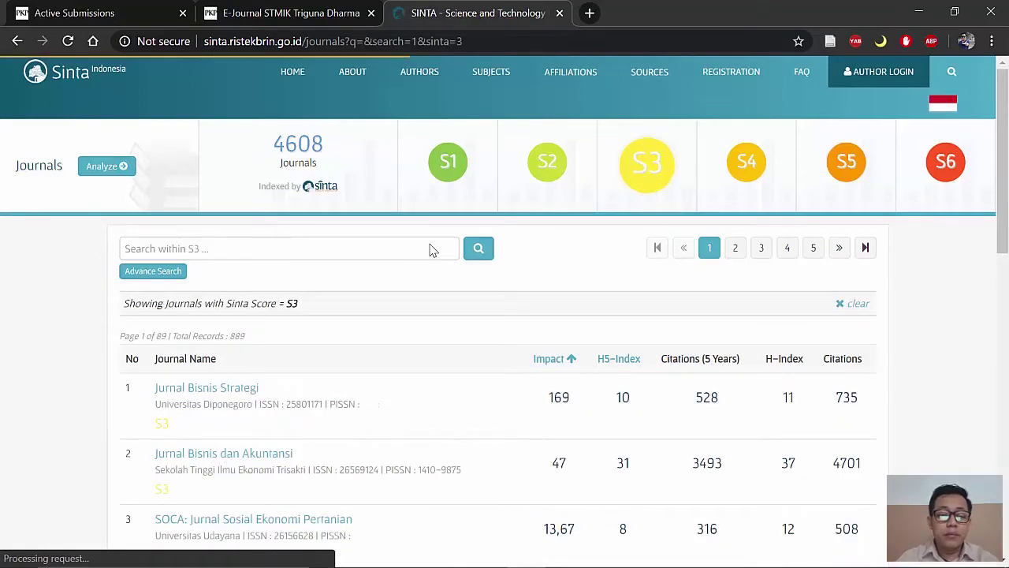
scroll(281, 271, down, 6)
scroll(268, 321, down, 4)
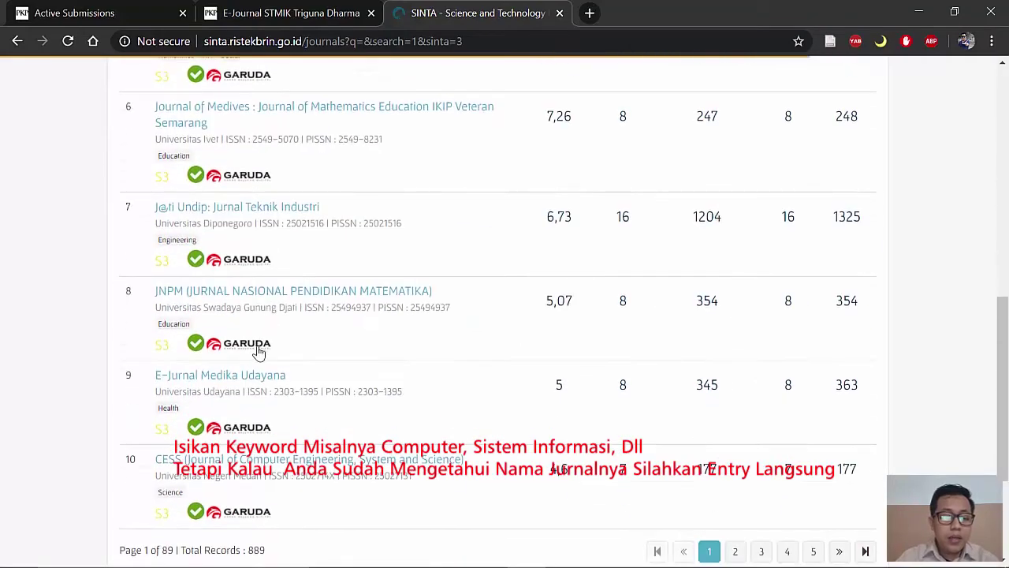
scroll(304, 228, up, 10)
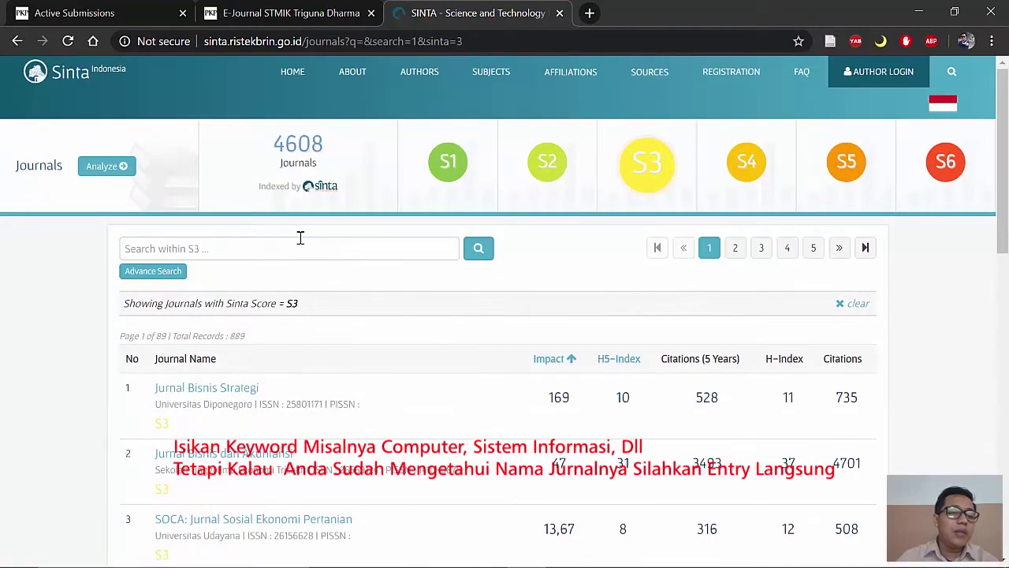
Step: Search the S3 journals for INFOTEKJAR, narrowing the list to one result
click(303, 247)
text(info)
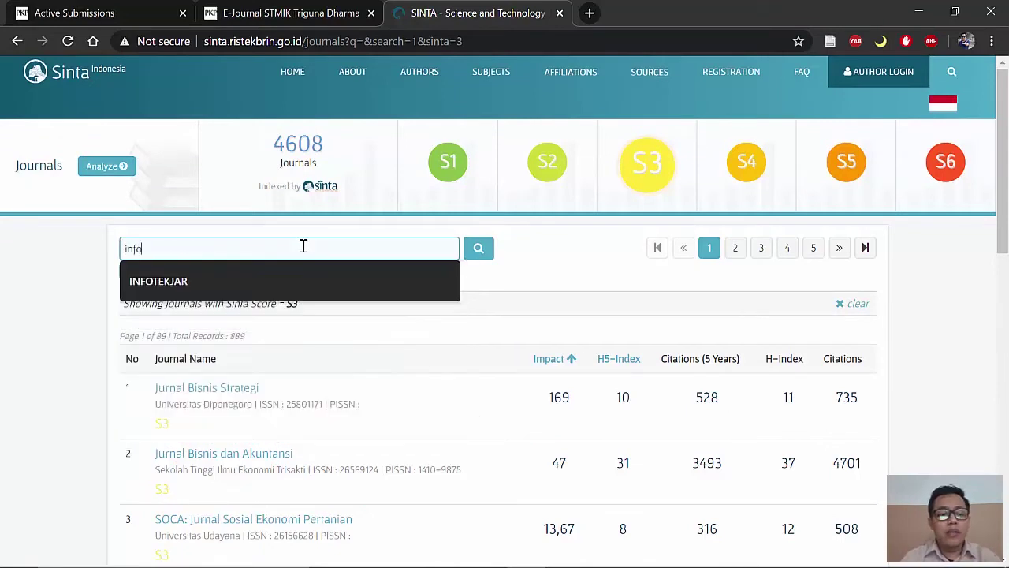
key(Down)
key(Return)
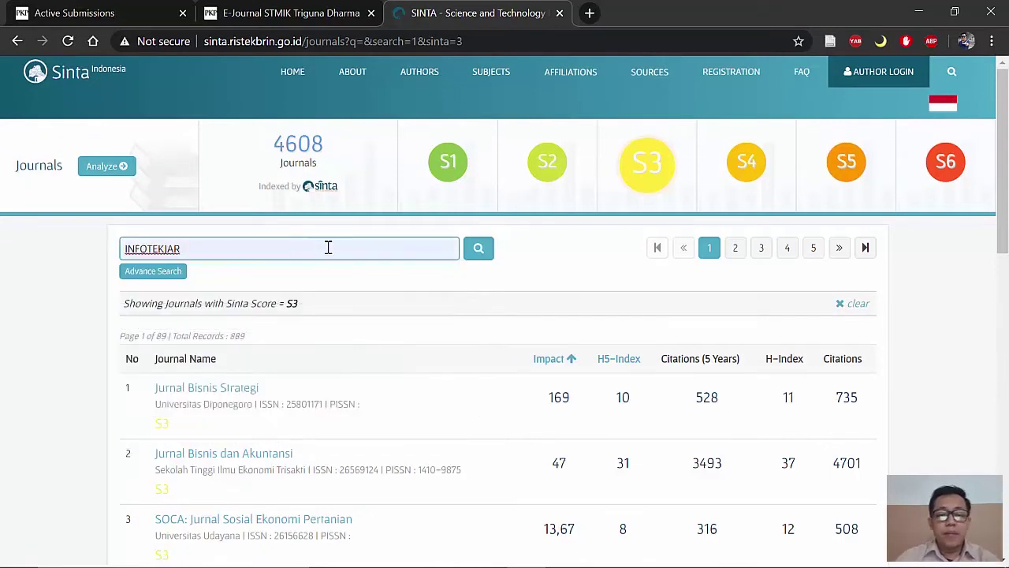
click(478, 250)
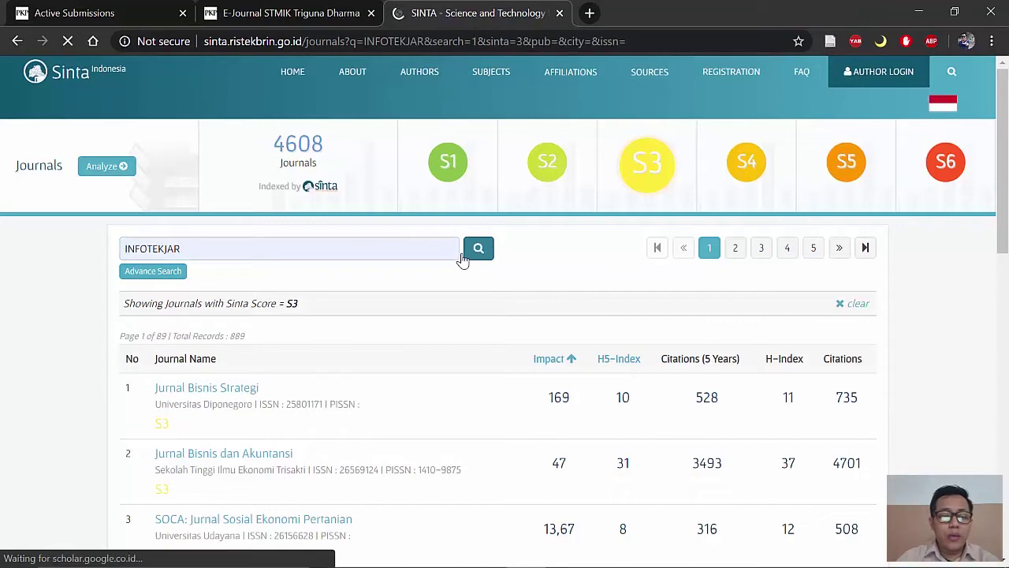
scroll(316, 334, down, 1)
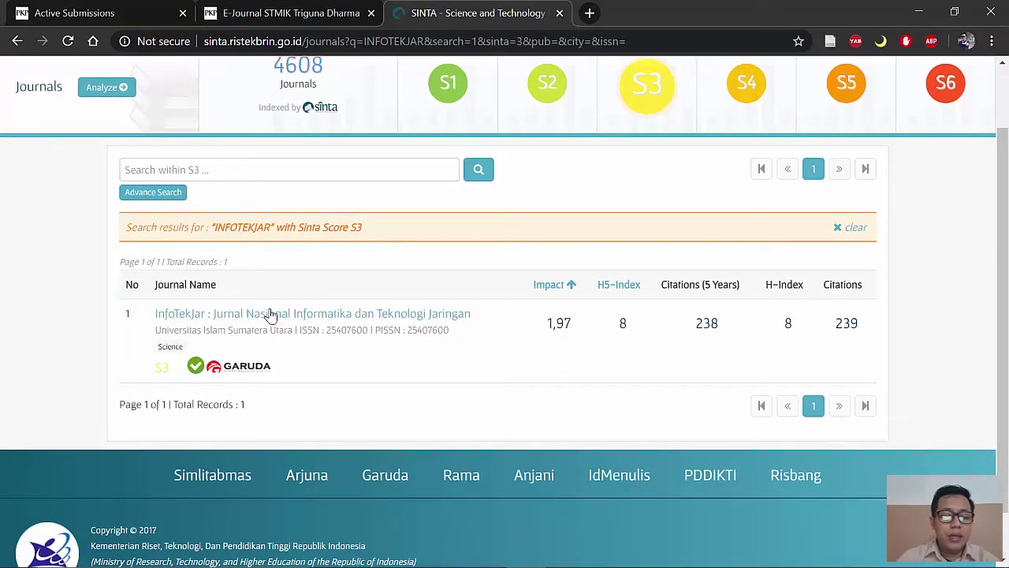
Step: Open InfoTekJar's profile and review its journal site, ISSN 2540-7600, Universitas Islam Sumatera Utara
click(269, 315)
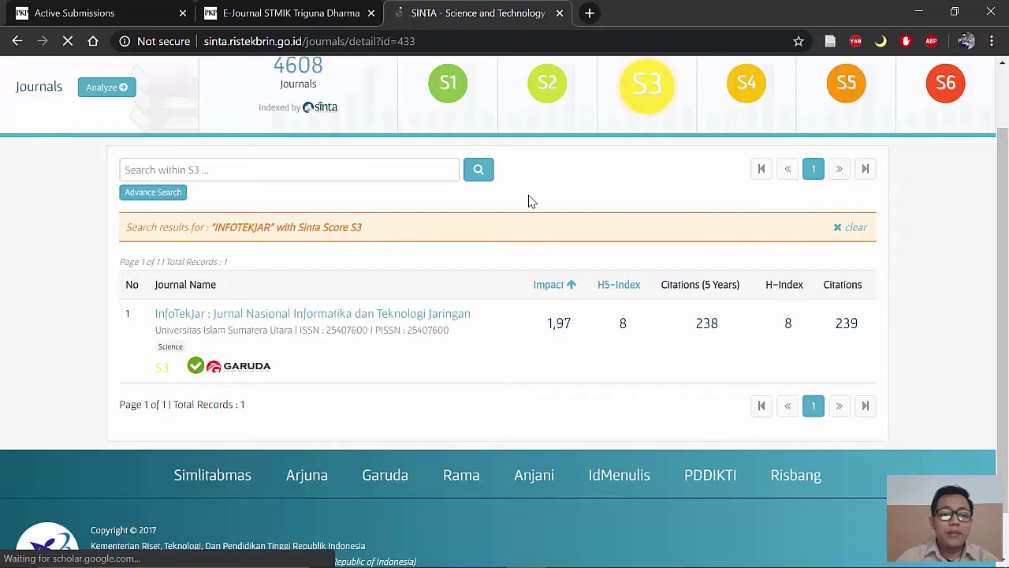
scroll(293, 261, down, 3)
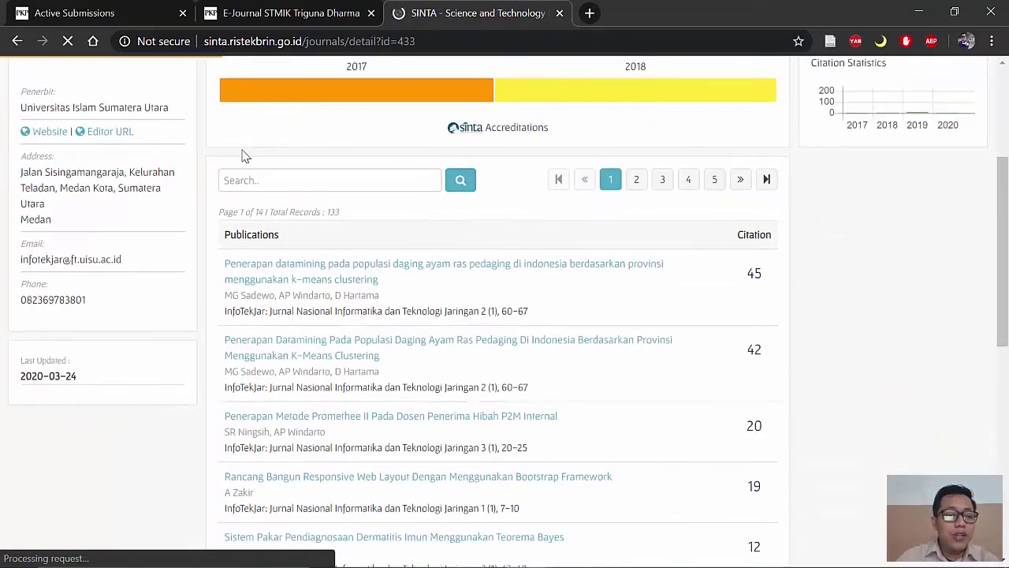
scroll(172, 162, up, 2)
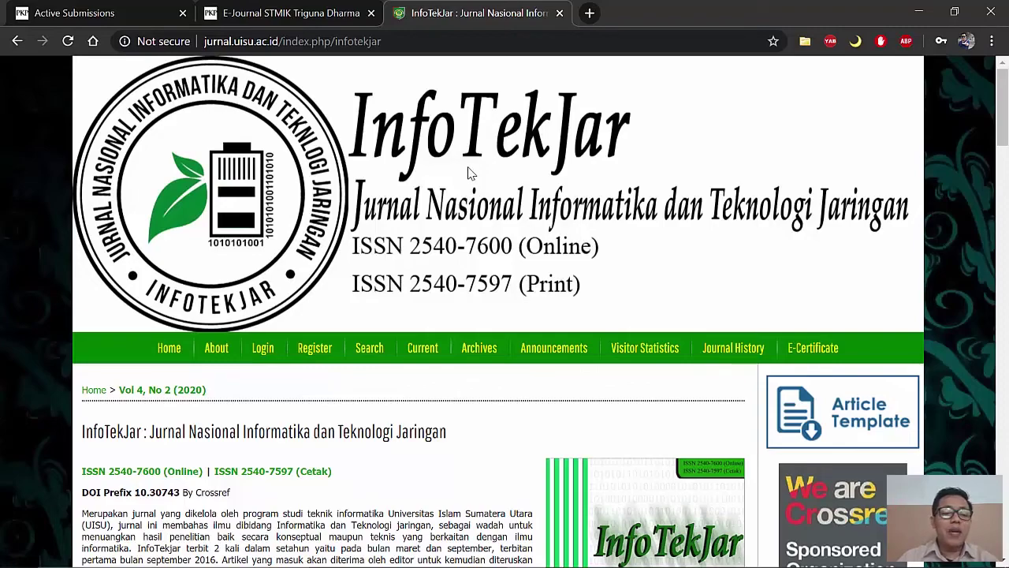
scroll(473, 171, down, 7)
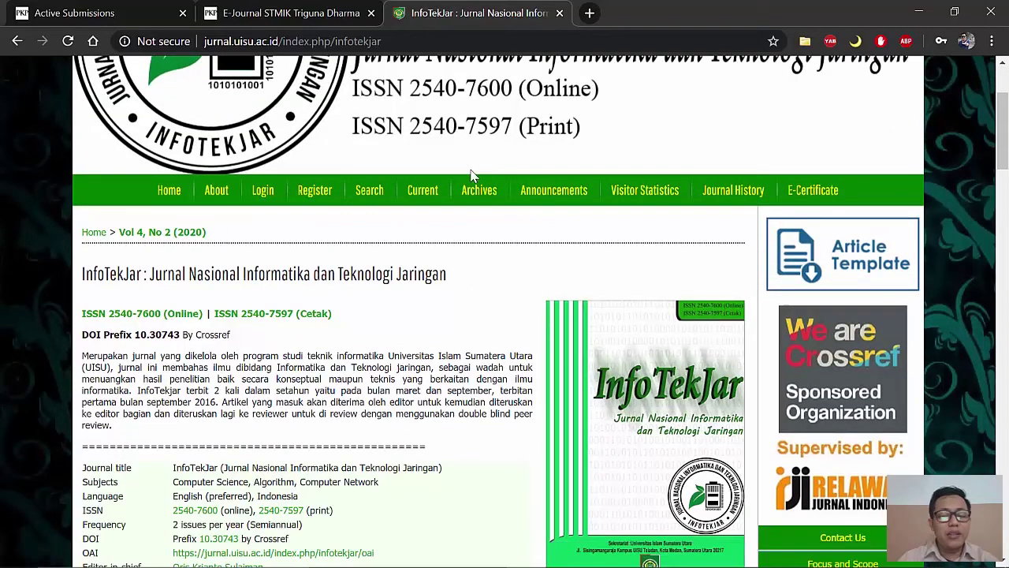
scroll(475, 178, down, 2)
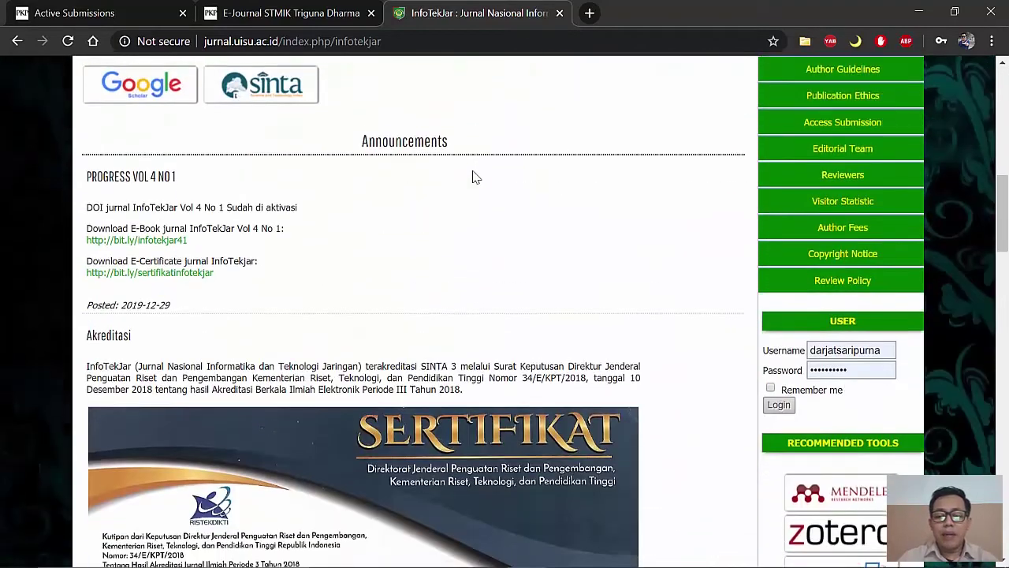
scroll(536, 164, up, 3)
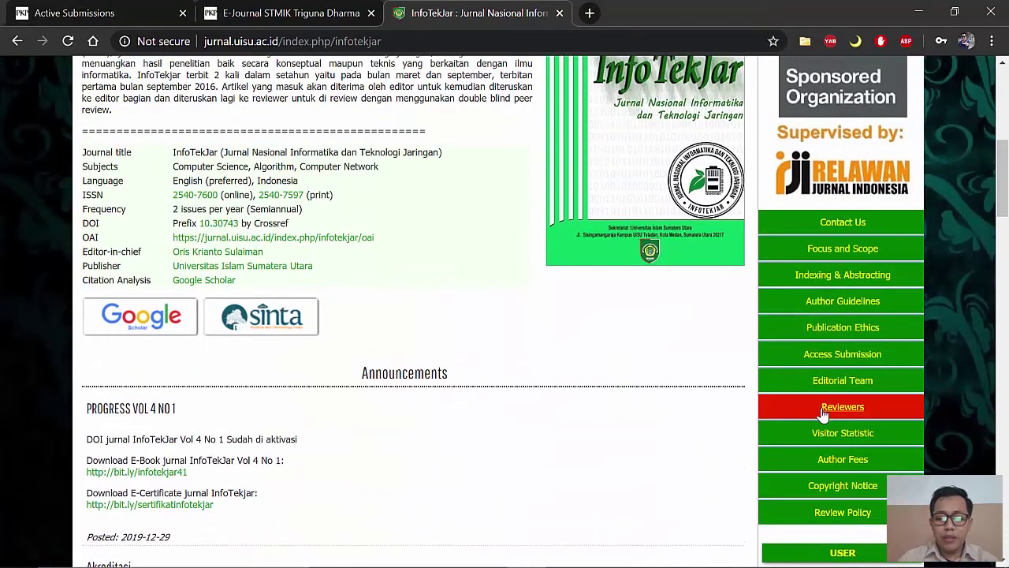
Step: Show InfoTekJar's Author Fees page, highlighting the Rp 500.000 publication fee beside free submission
click(856, 464)
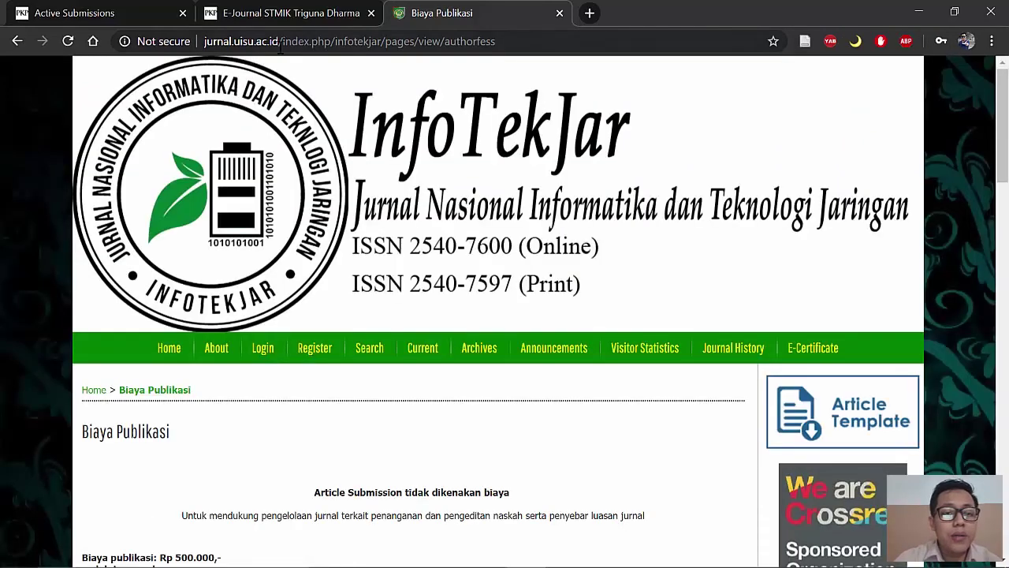
scroll(365, 315, down, 2)
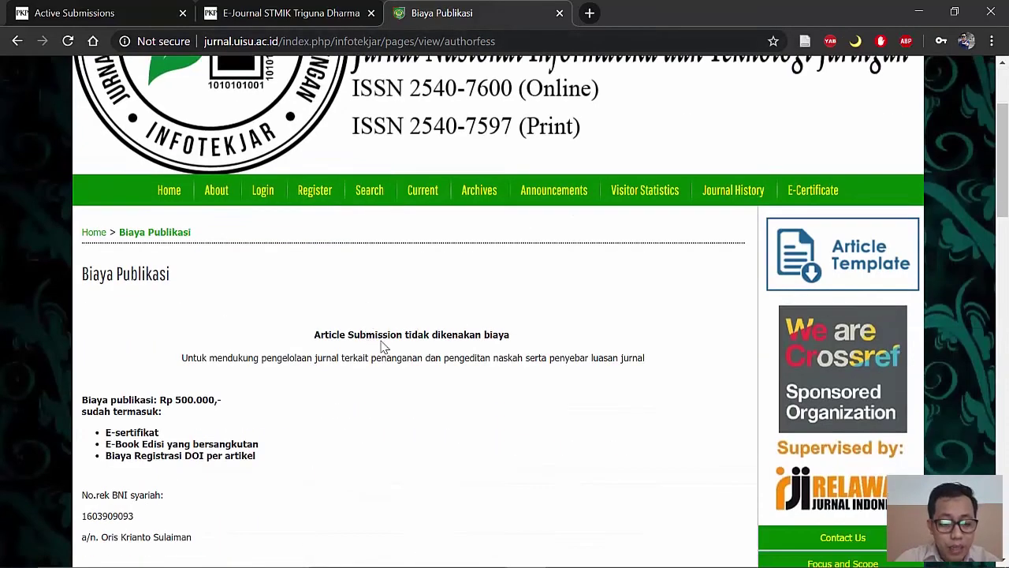
scroll(331, 402, down, 1)
drag(170, 324, 215, 317)
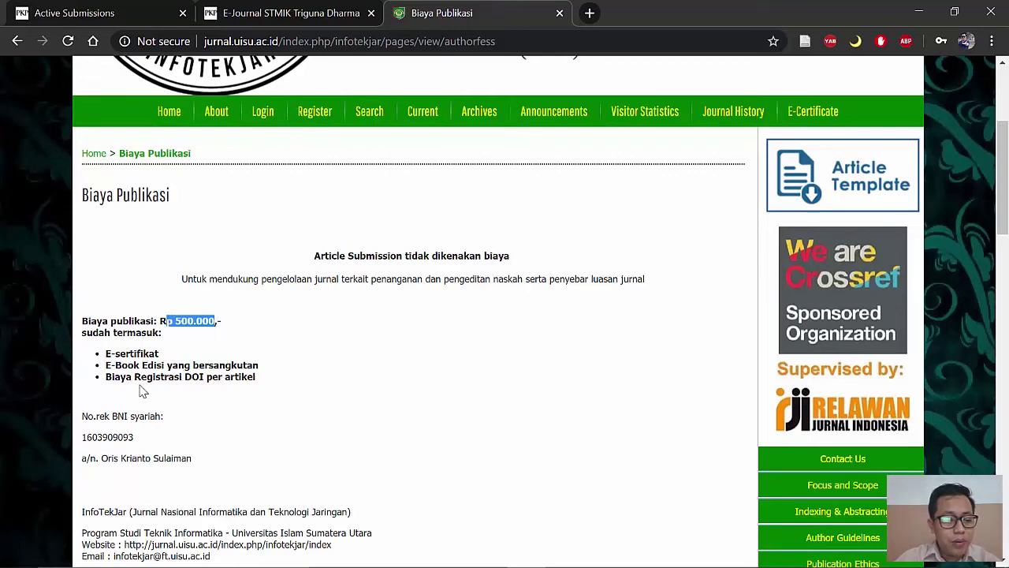
scroll(229, 410, down, 2)
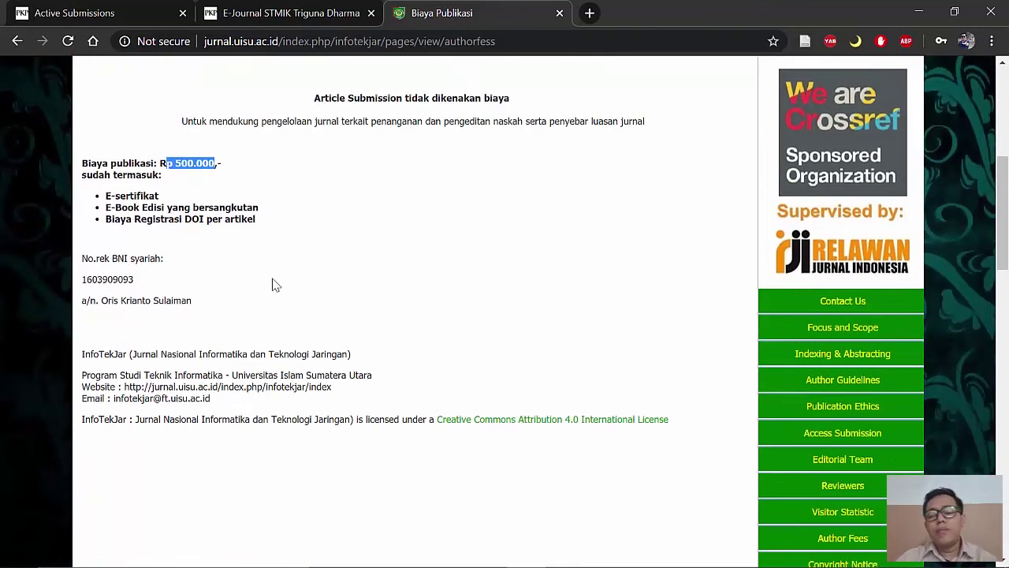
scroll(328, 284, up, 3)
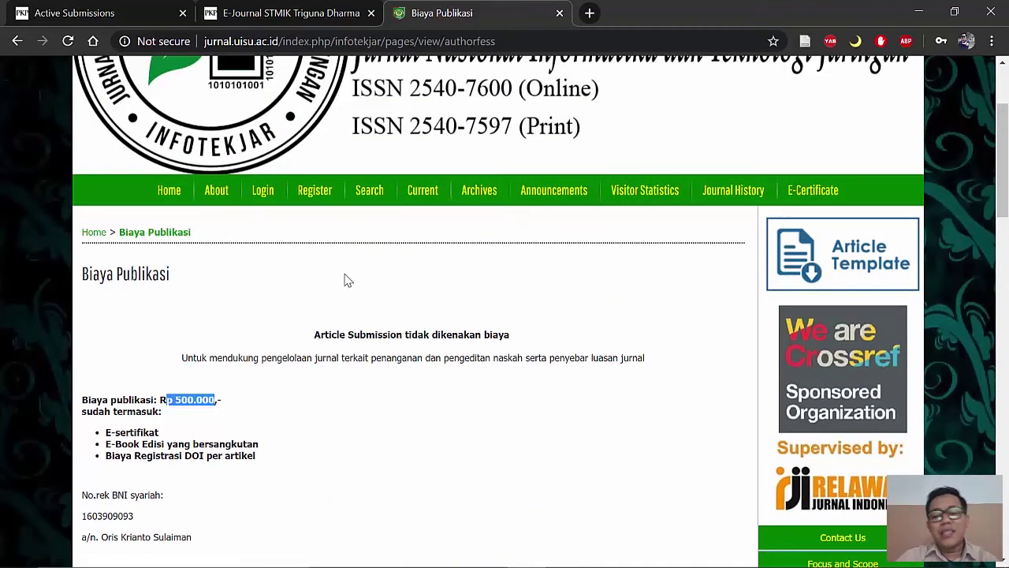
scroll(348, 280, down, 2)
scroll(344, 284, up, 2)
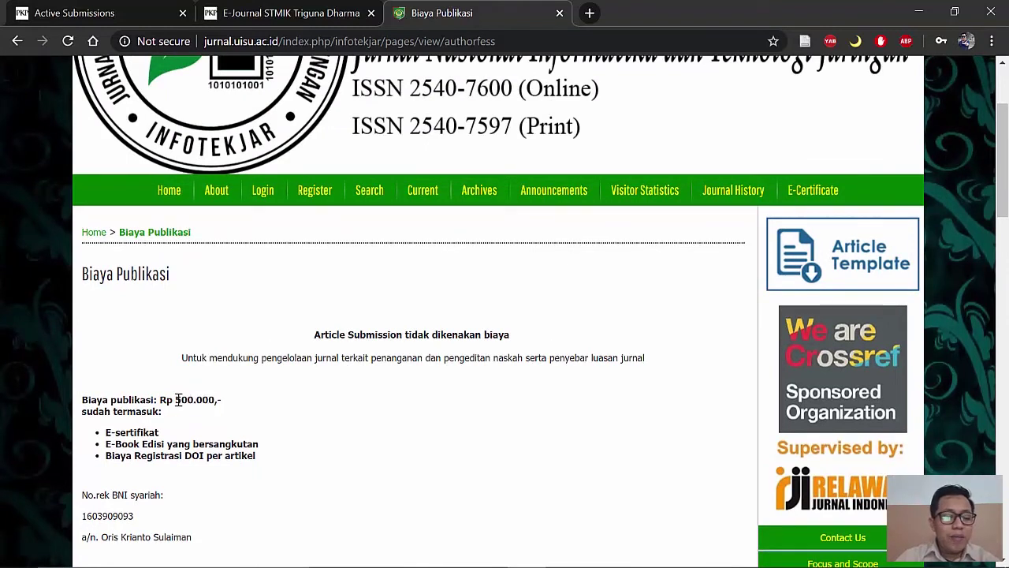
drag(176, 400, 205, 399)
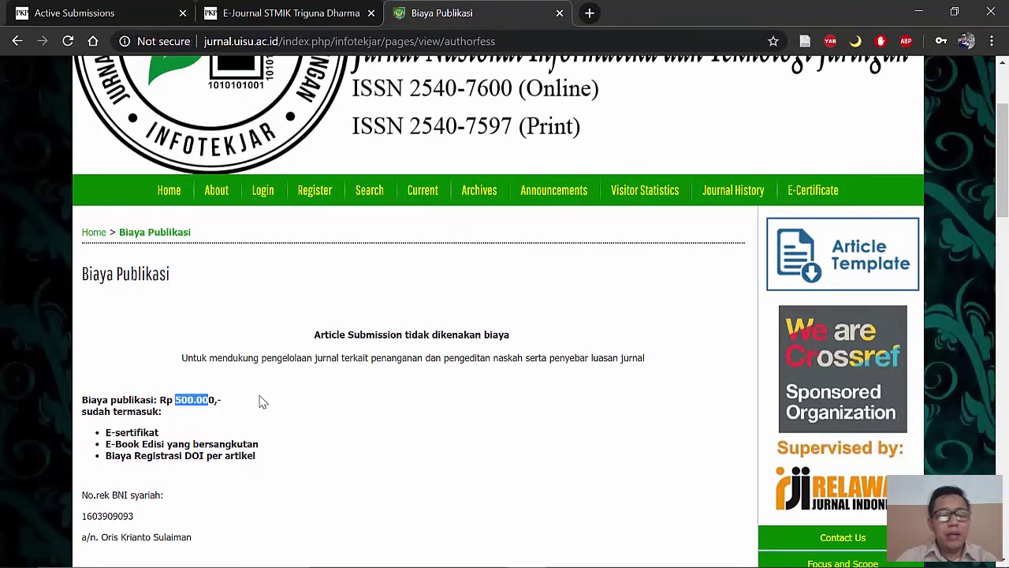
click(190, 403)
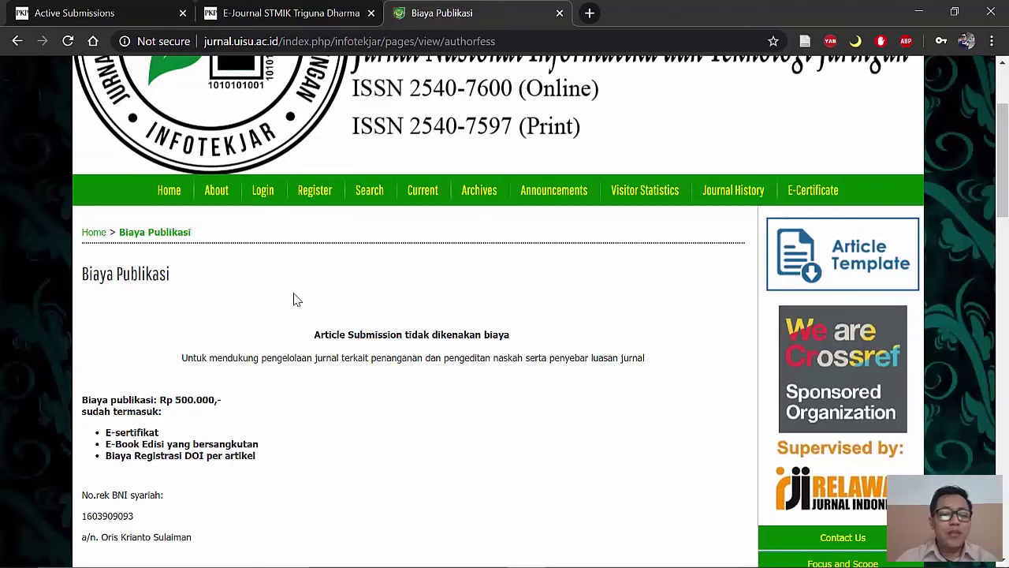
Step: Go back to the STMIK Triguna Dharma portal and open Jurnal Cyber Tech's About page
click(256, 18)
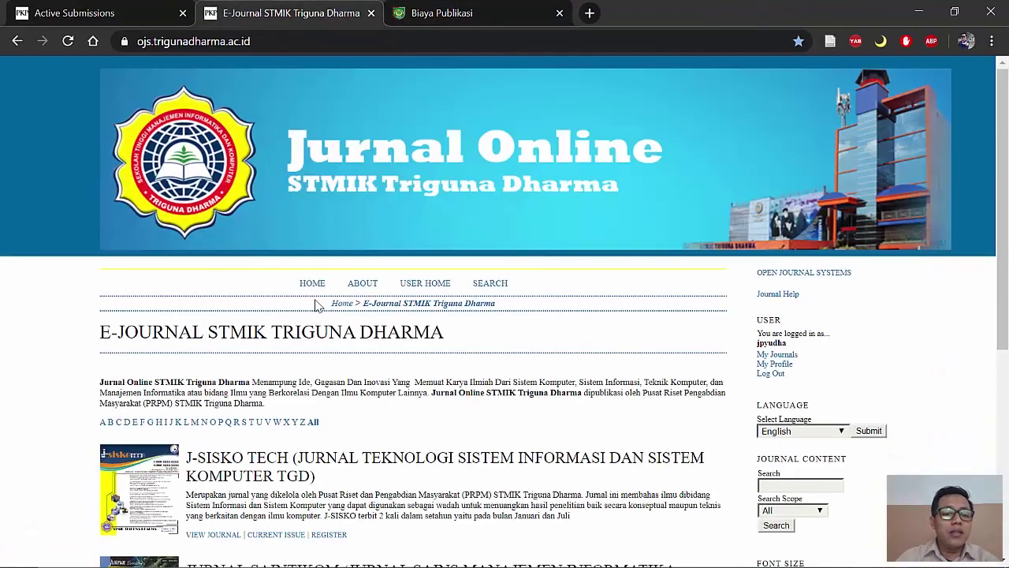
scroll(236, 355, down, 3)
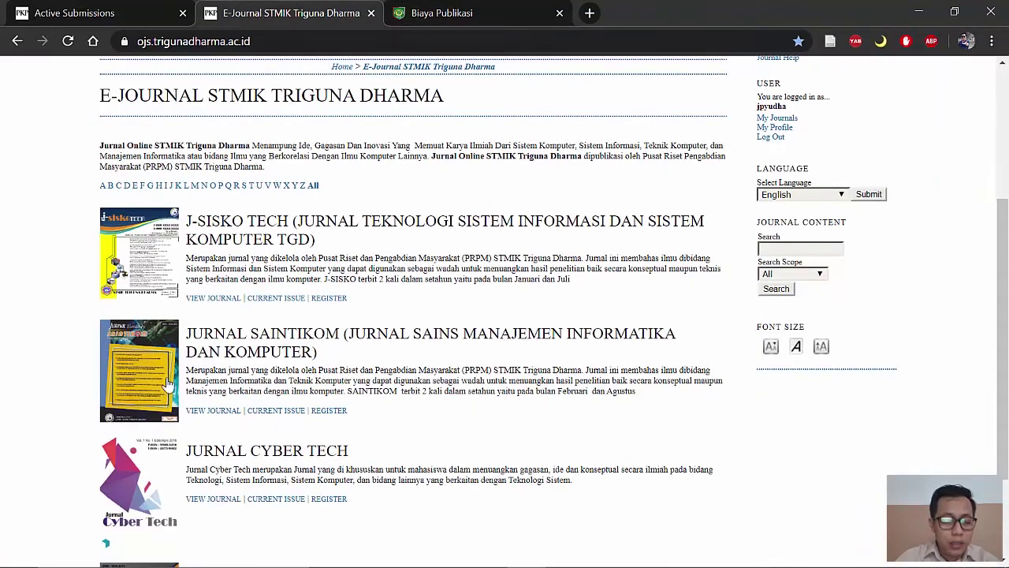
click(143, 465)
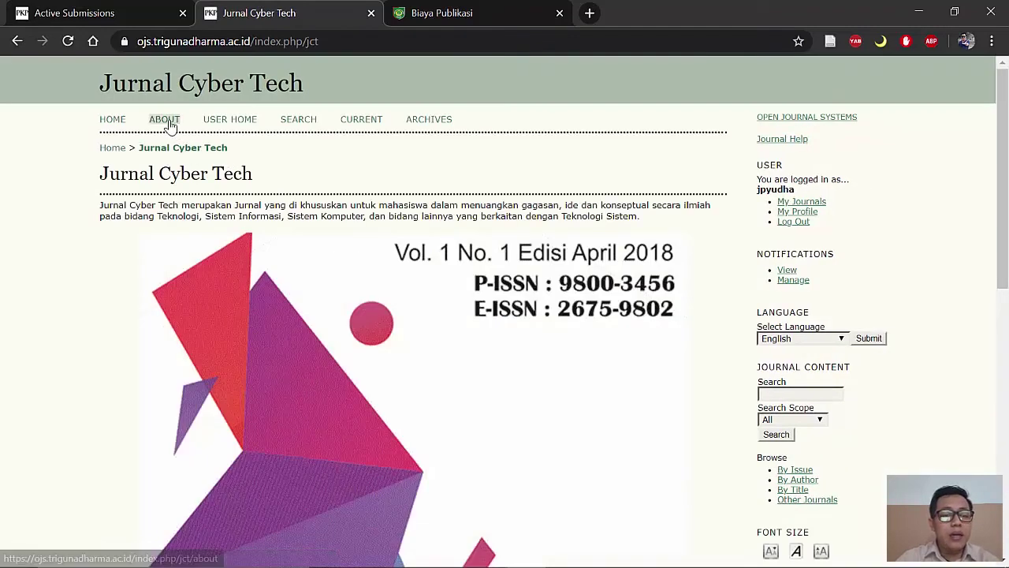
click(167, 122)
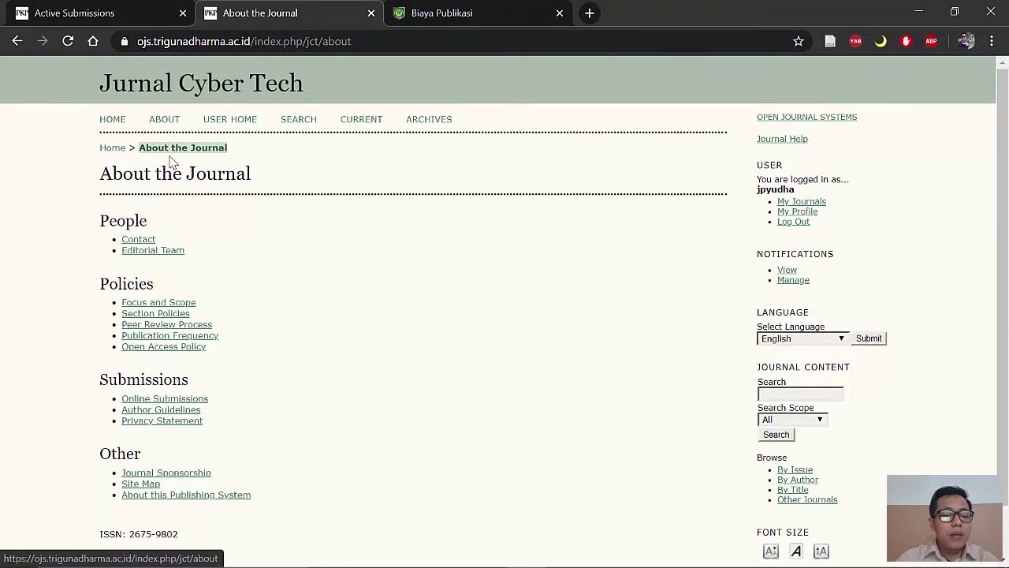
scroll(171, 236, down, 1)
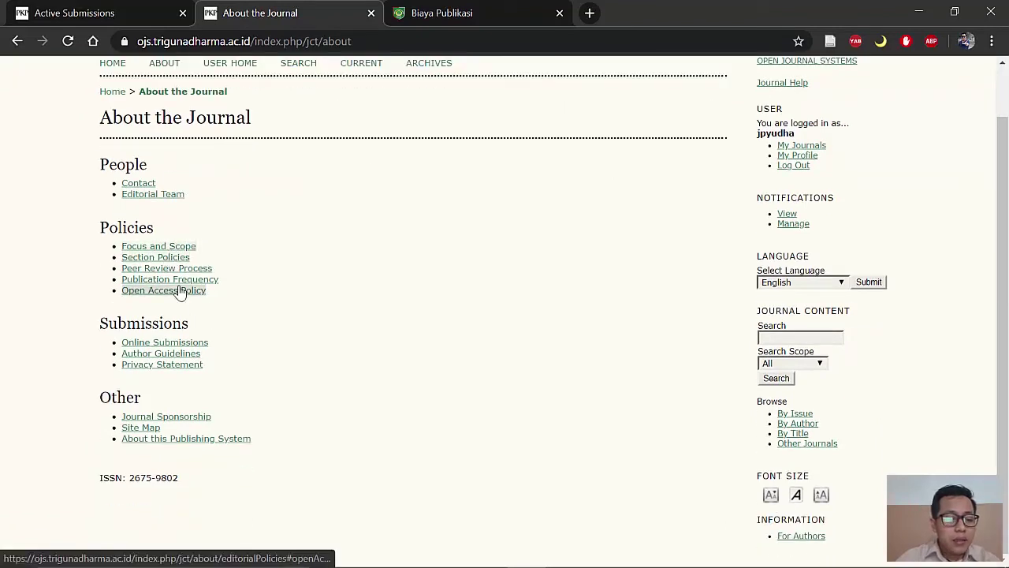
Step: Review the Online Submissions and Contact pages, marking the principal contact's affiliation, then return to About
click(200, 342)
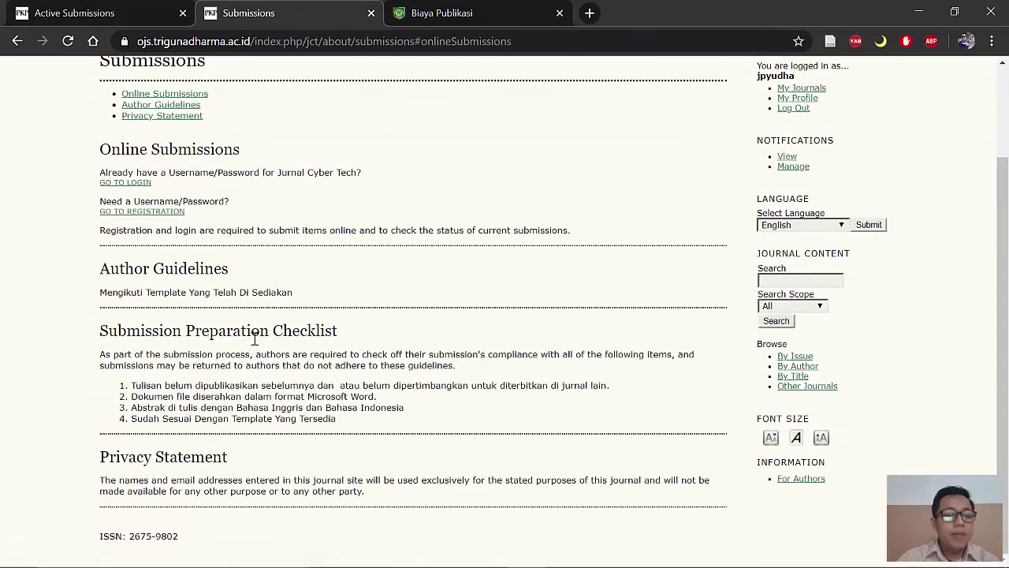
click(17, 41)
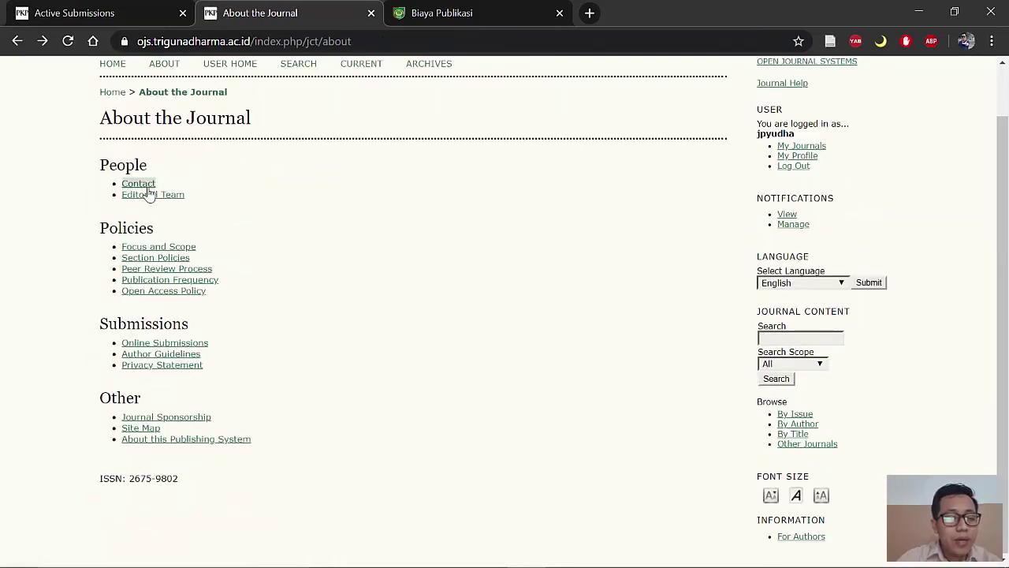
click(147, 186)
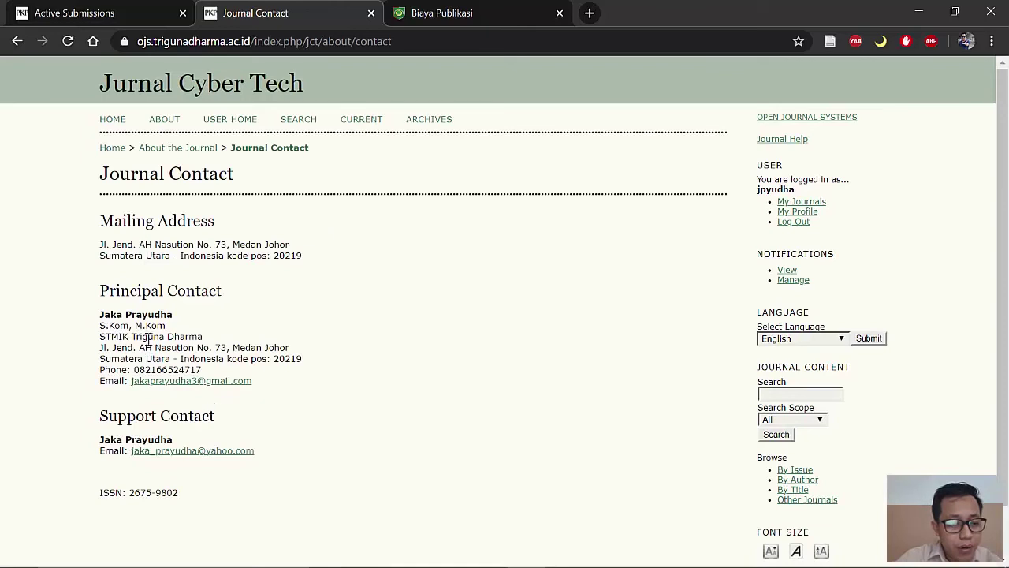
drag(140, 316, 198, 338)
click(206, 337)
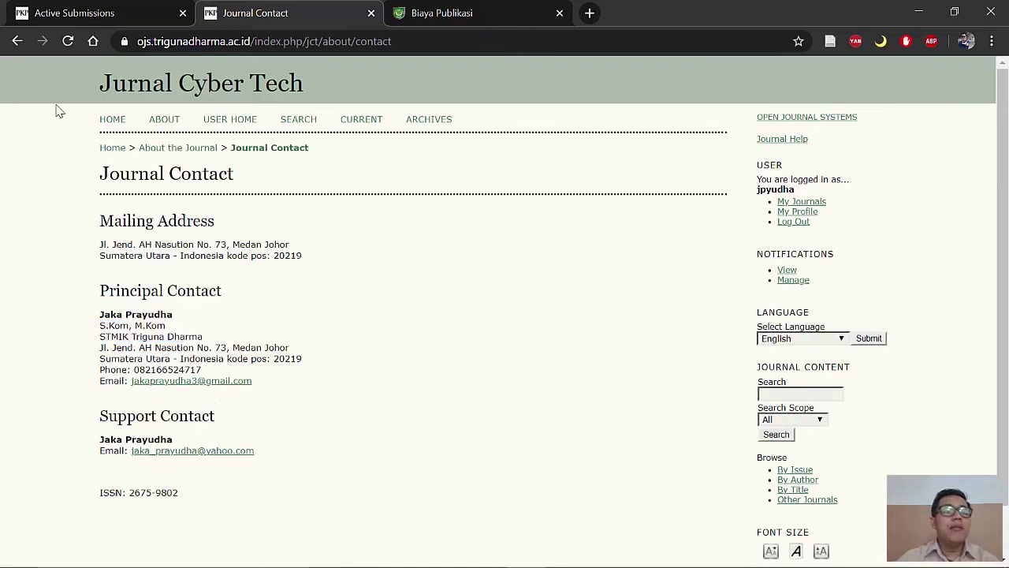
click(167, 121)
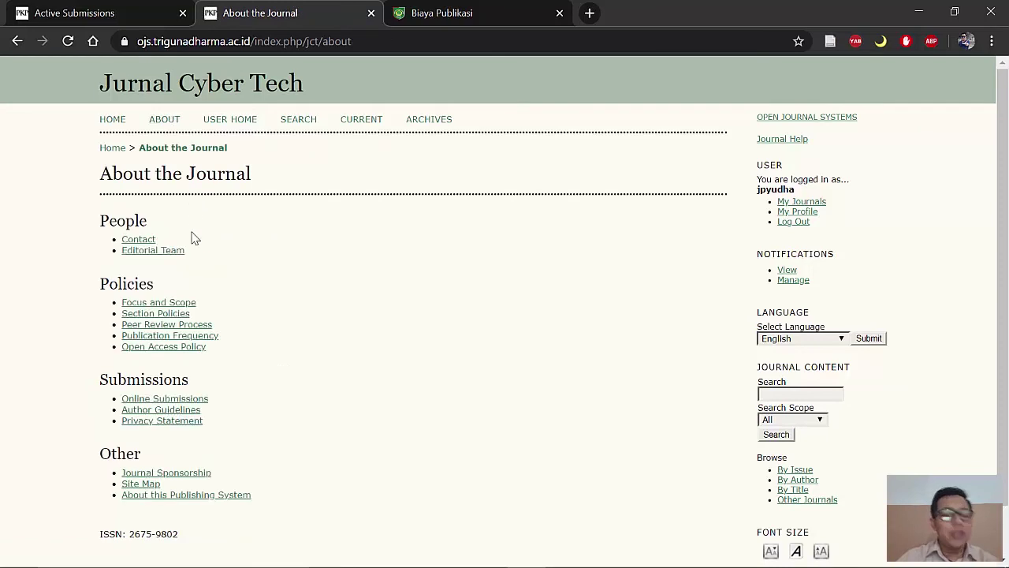
click(228, 121)
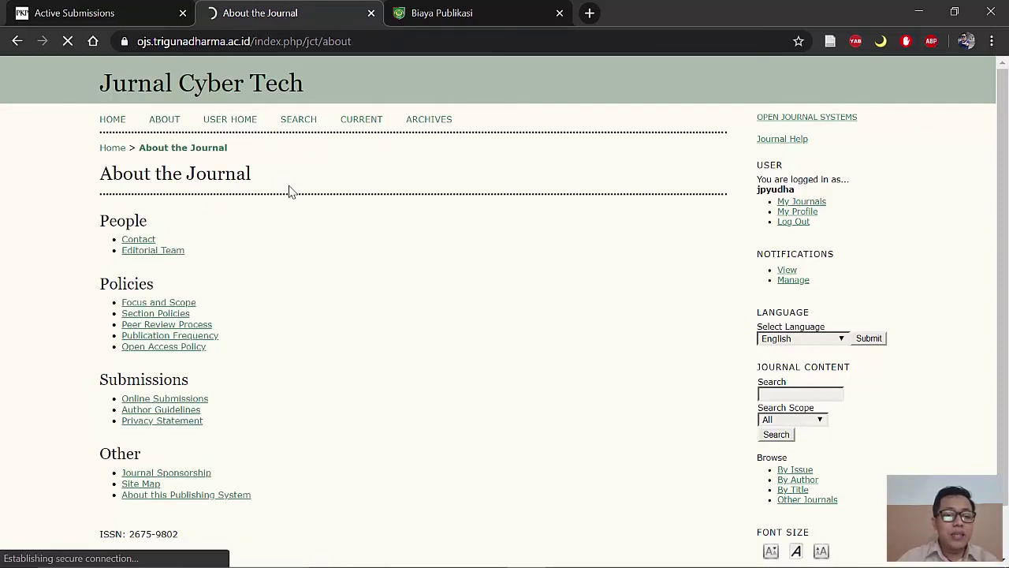